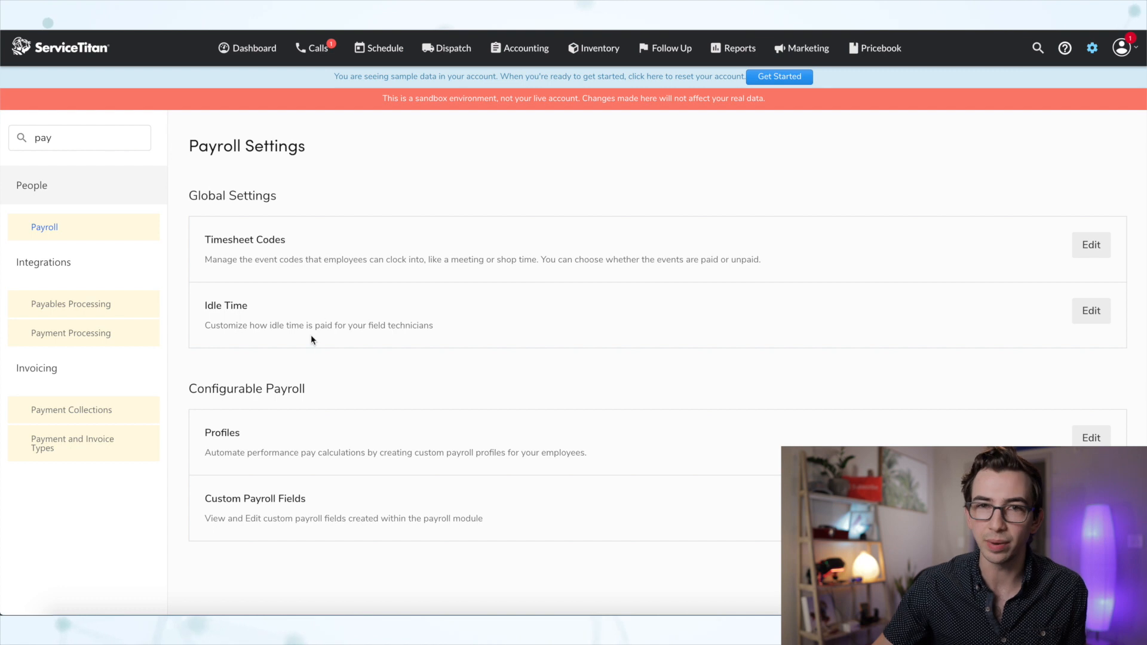
pyautogui.moveTo(190, 194); pyautogui.dragTo(325, 194)
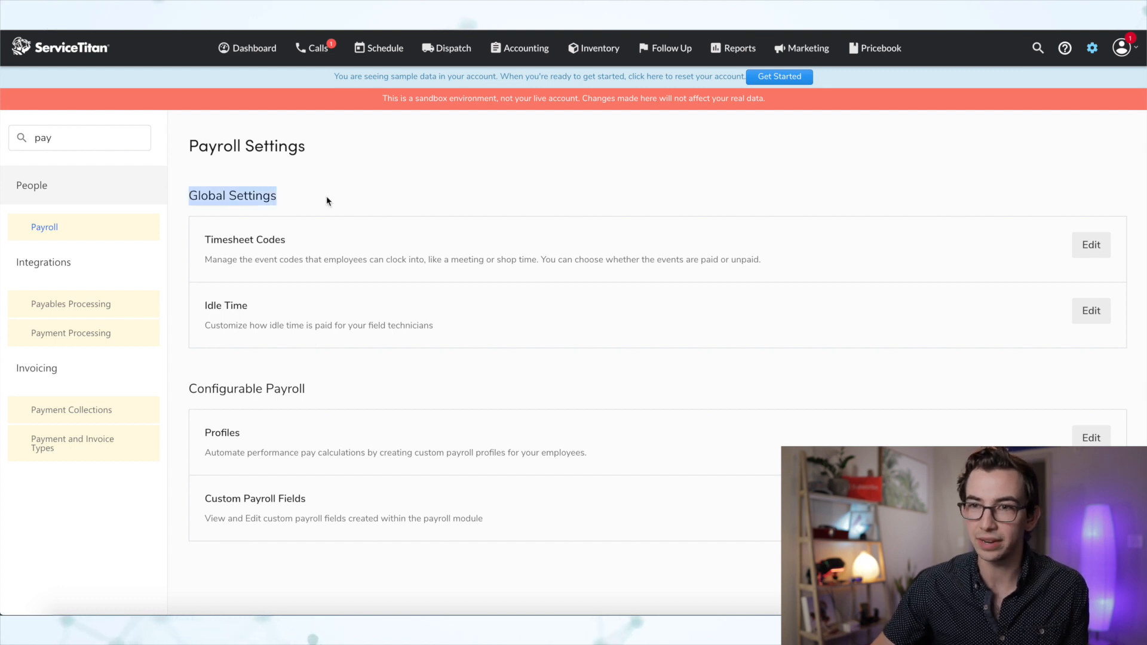
pyautogui.moveTo(187, 389); pyautogui.dragTo(359, 388)
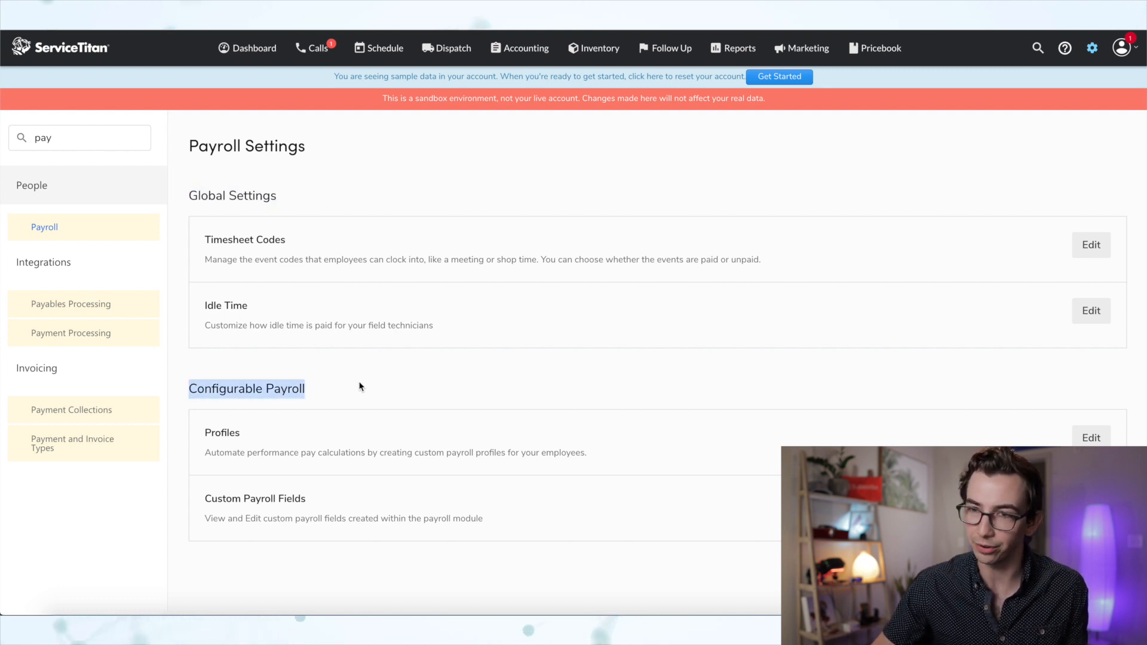
pyautogui.click(313, 453)
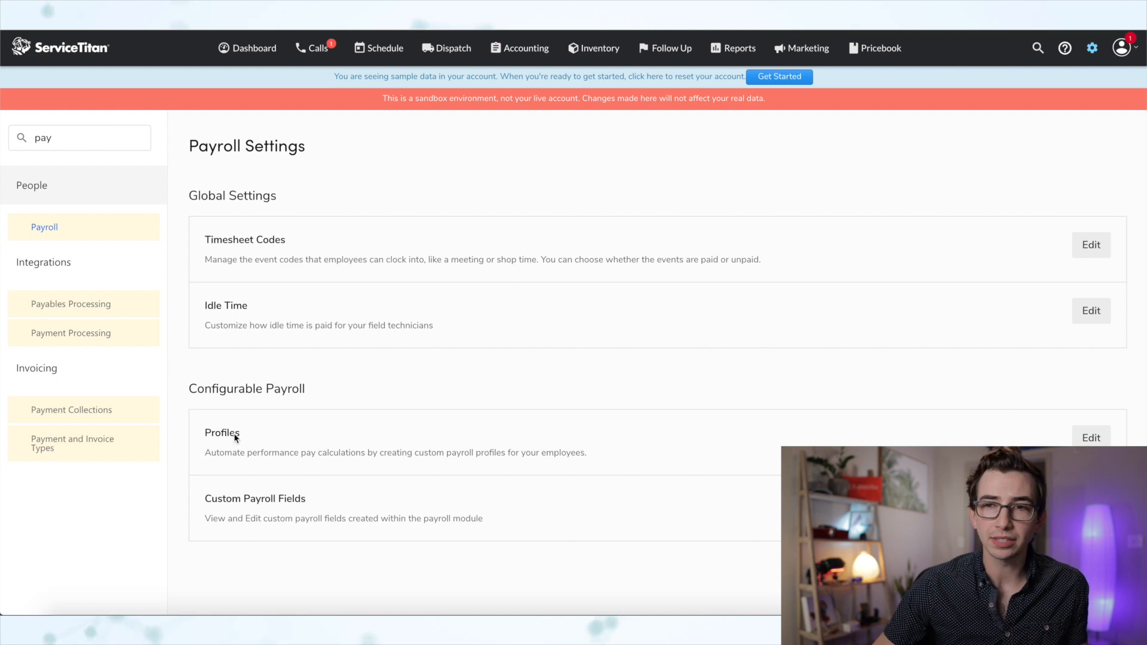
# - Create a new configurable payroll profile named "Service Tech Profile"
pyautogui.click(1088, 441)
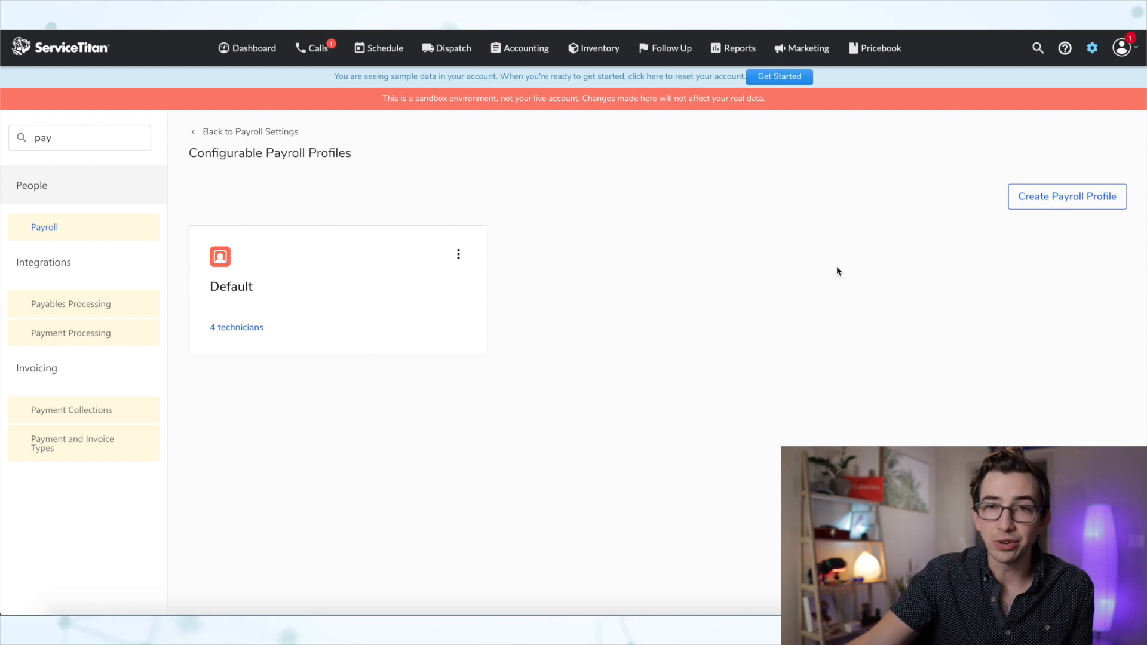
pyautogui.click(1042, 193)
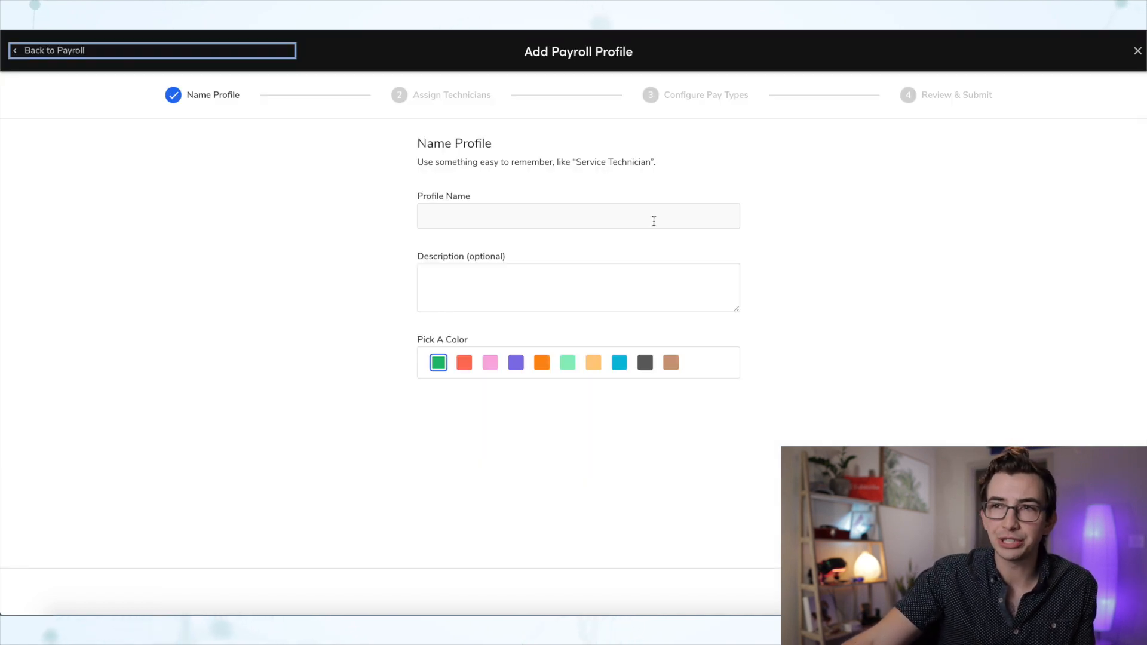
pyautogui.click(644, 222)
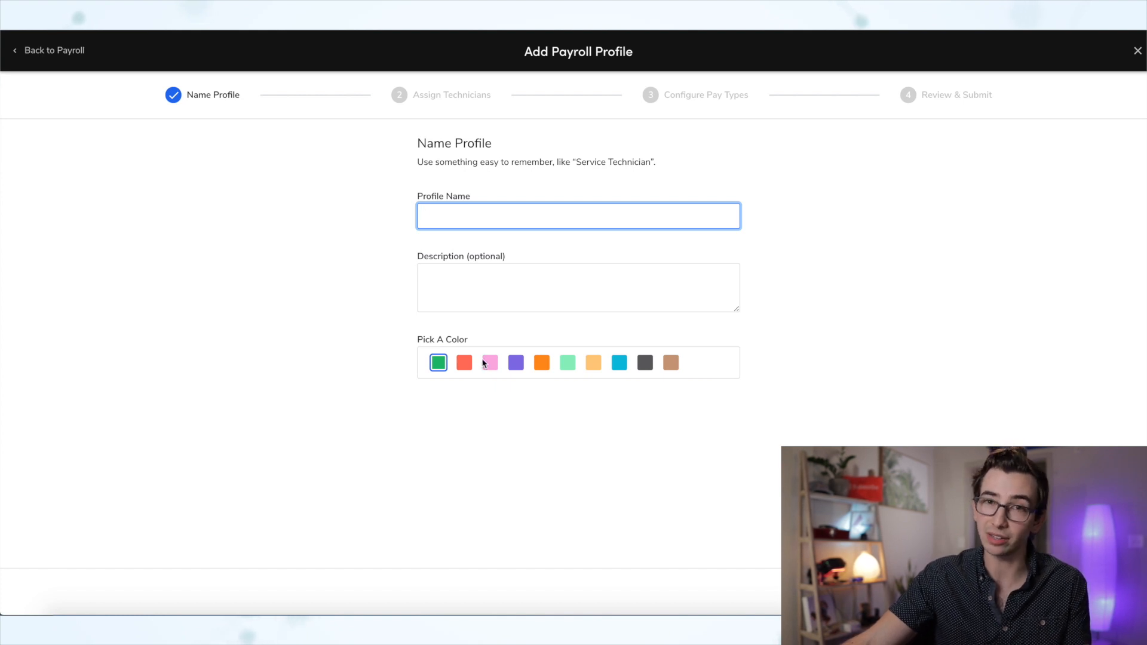
pyautogui.write('S')
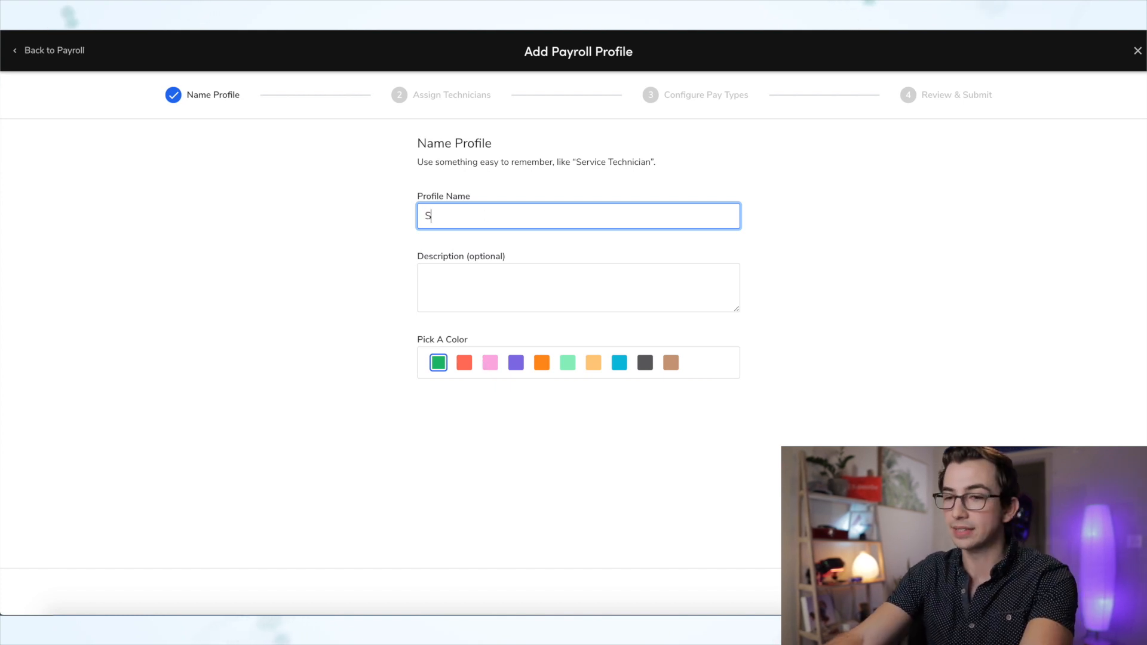
pyautogui.write('ervice Tech Profil')
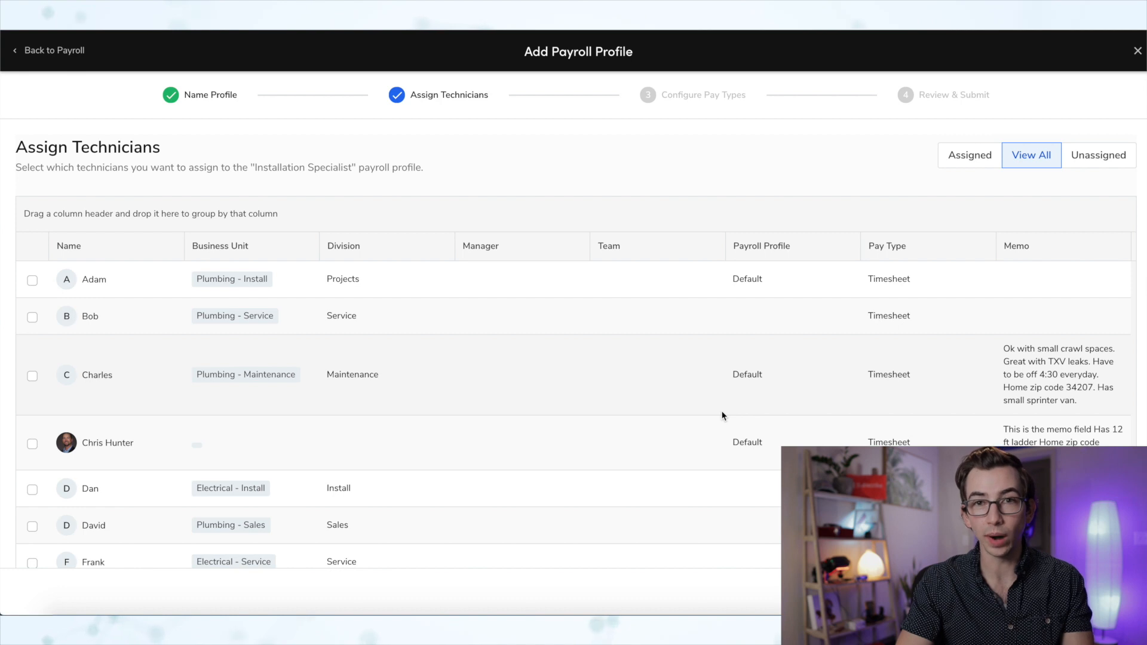
# - Assign the HVAC - Service, Electrical - Service and Plumbing - Service technicians to the payroll profile
pyautogui.scroll(-4, 135, 462)
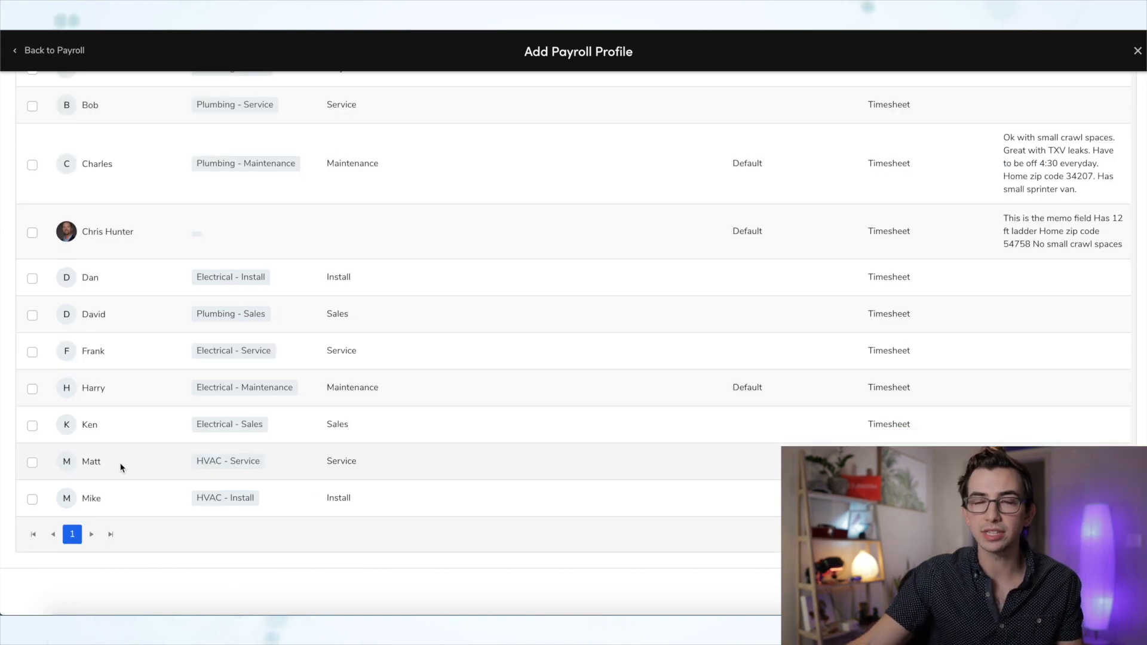
pyautogui.click(32, 463)
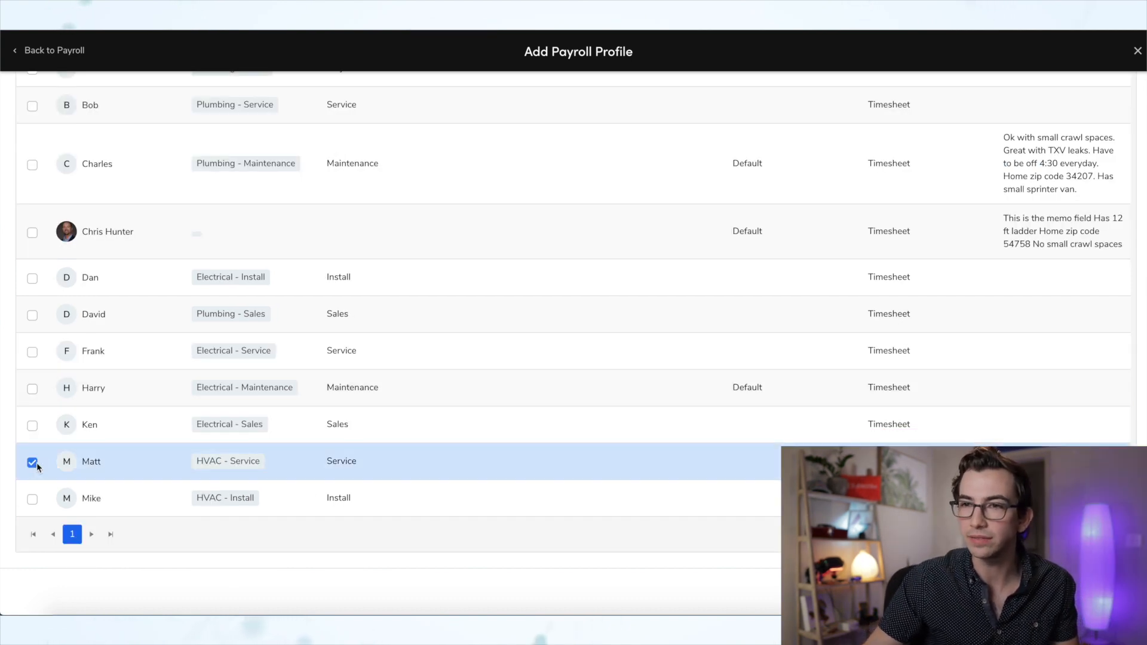
pyautogui.scroll(1, 37, 463)
pyautogui.click(33, 399)
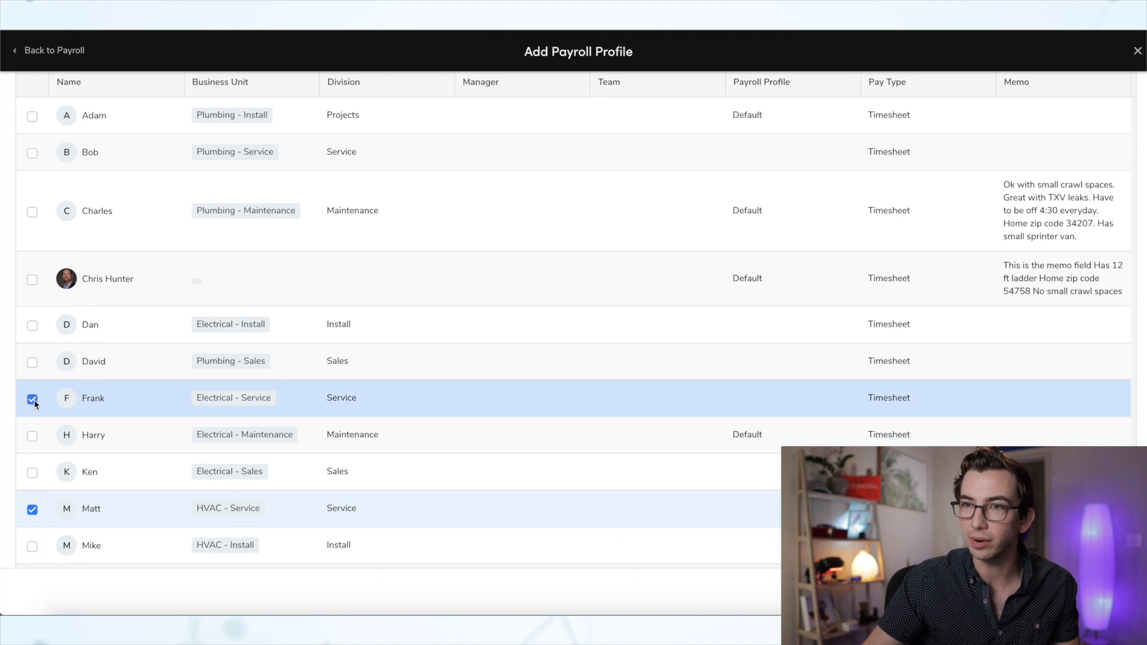
pyautogui.scroll(2, 34, 399)
pyautogui.click(32, 260)
pyautogui.scroll(1, 36, 261)
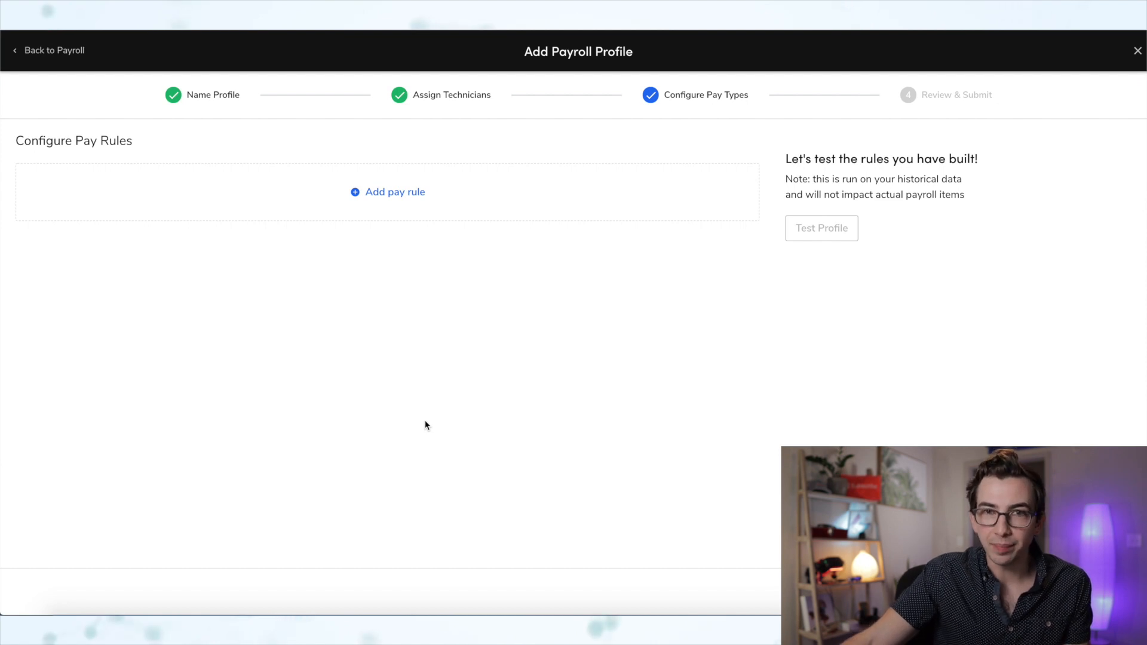
# - Review the available pay rule types and add a Performance Bonus rule to the profile
pyautogui.click(393, 202)
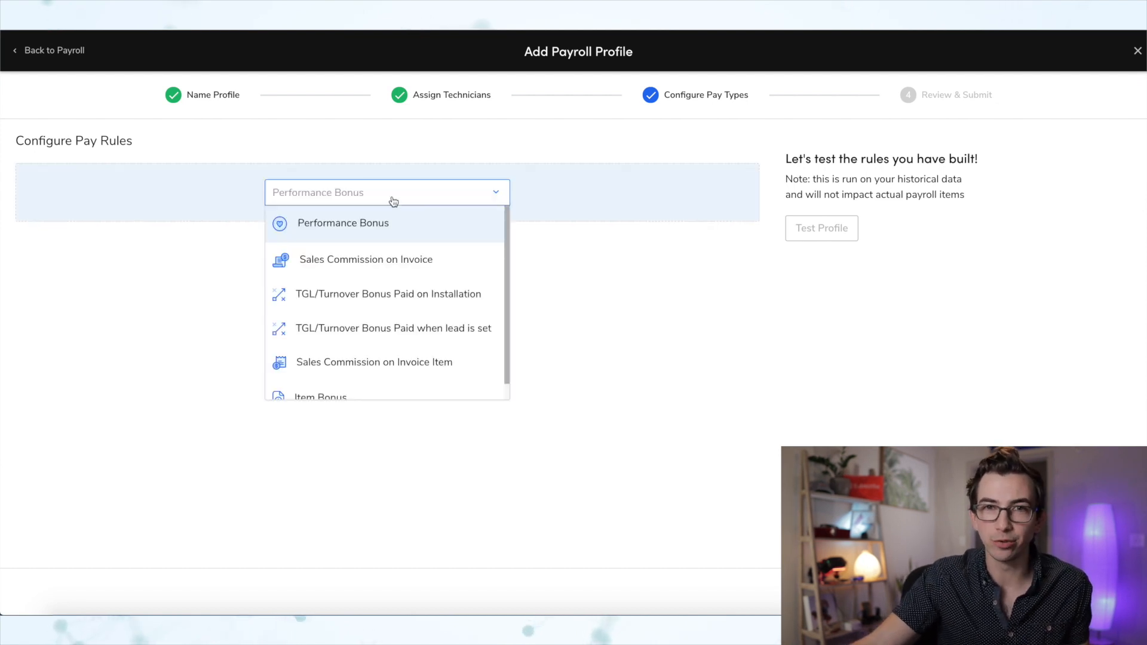
pyautogui.scroll(-1, 456, 233)
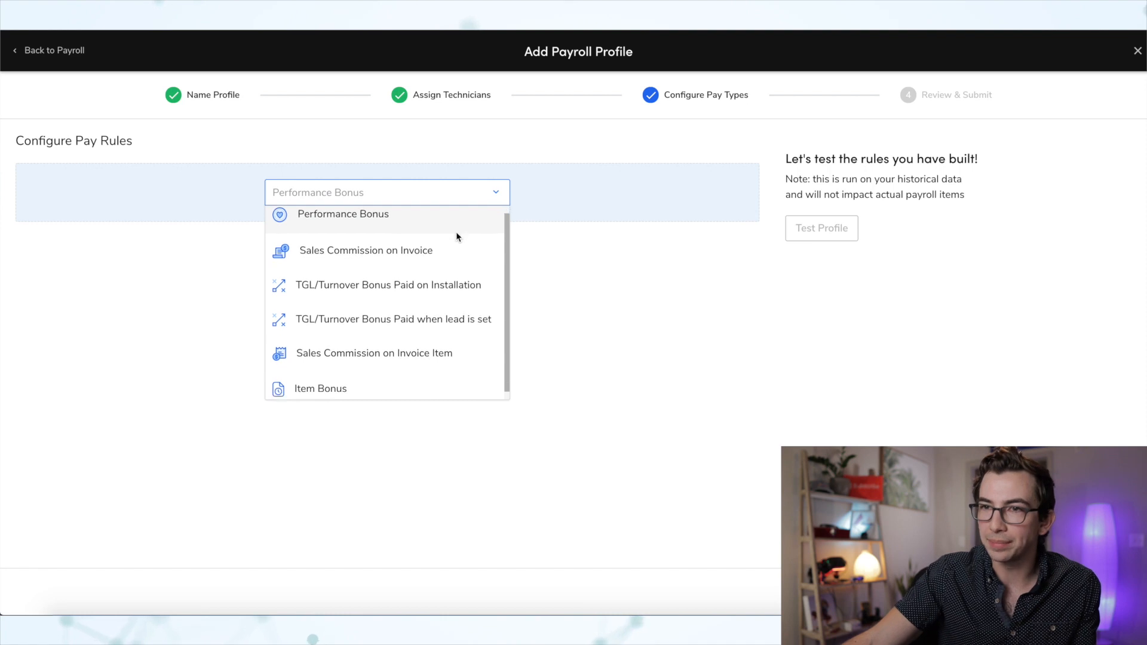
pyautogui.scroll(1, 452, 227)
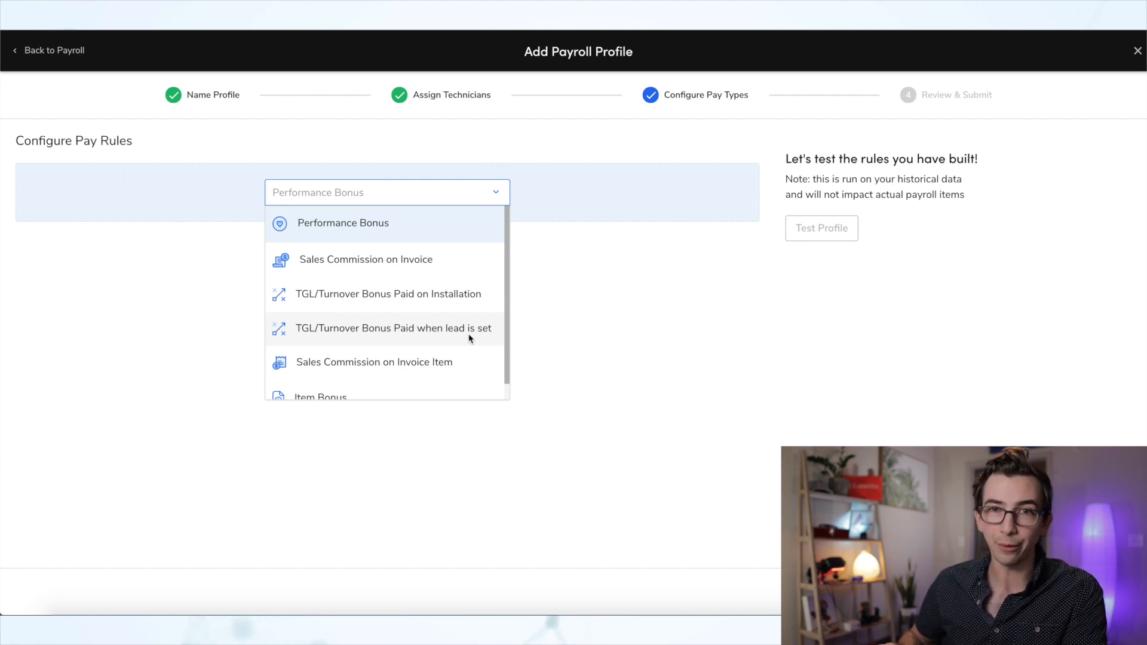
pyautogui.scroll(-1, 469, 338)
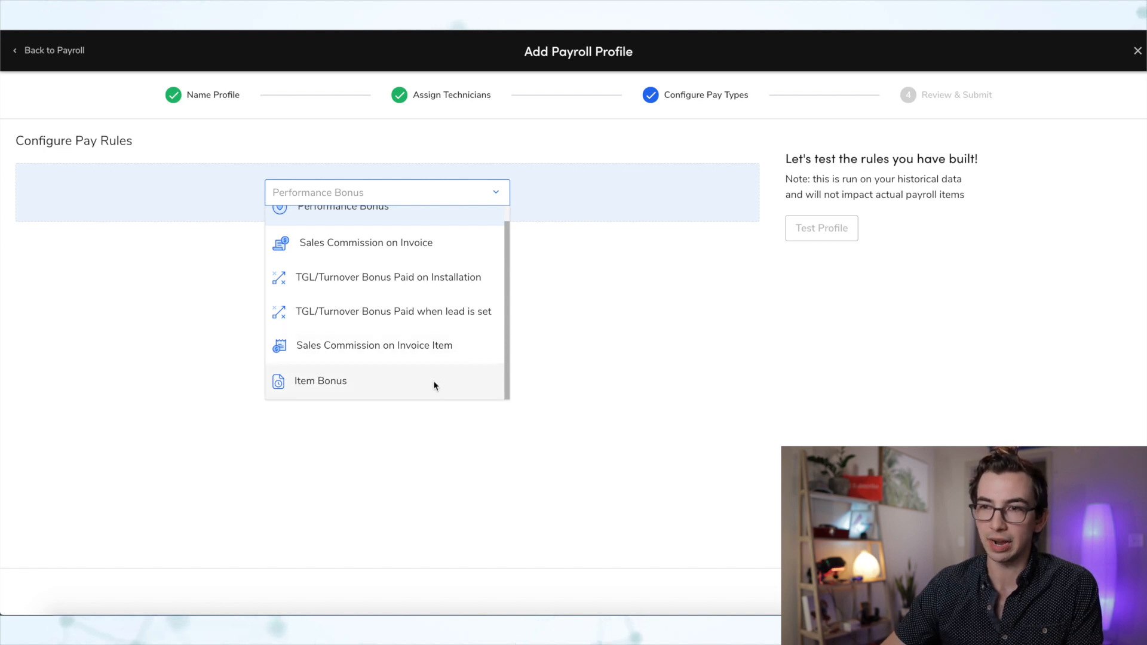
pyautogui.scroll(1, 432, 381)
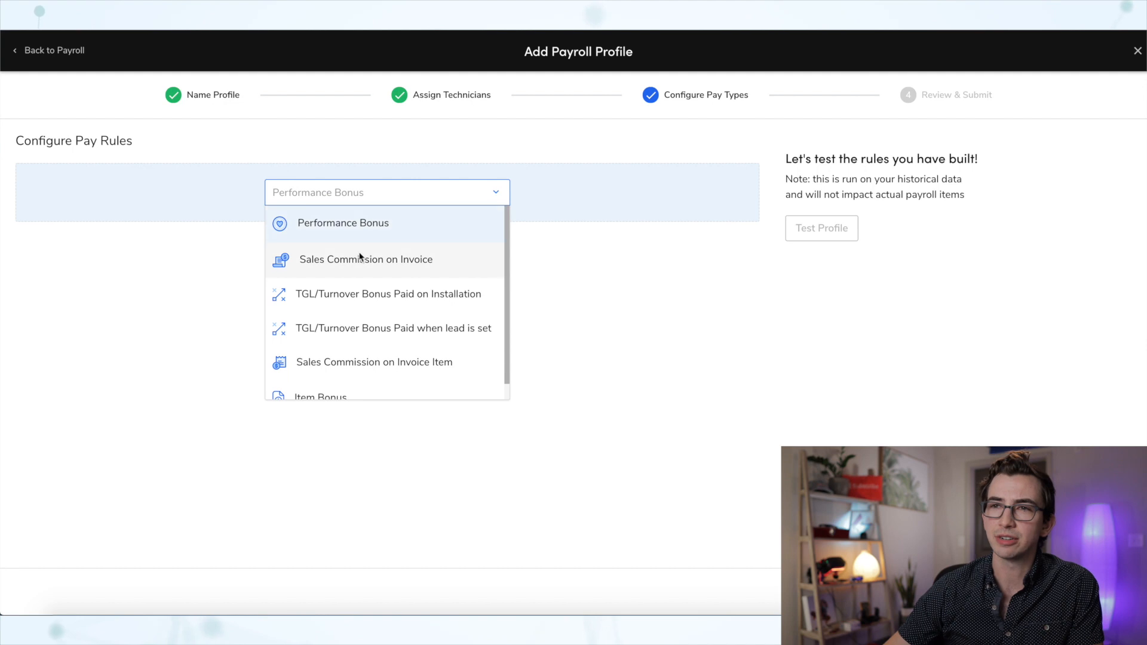
pyautogui.scroll(-1, 389, 358)
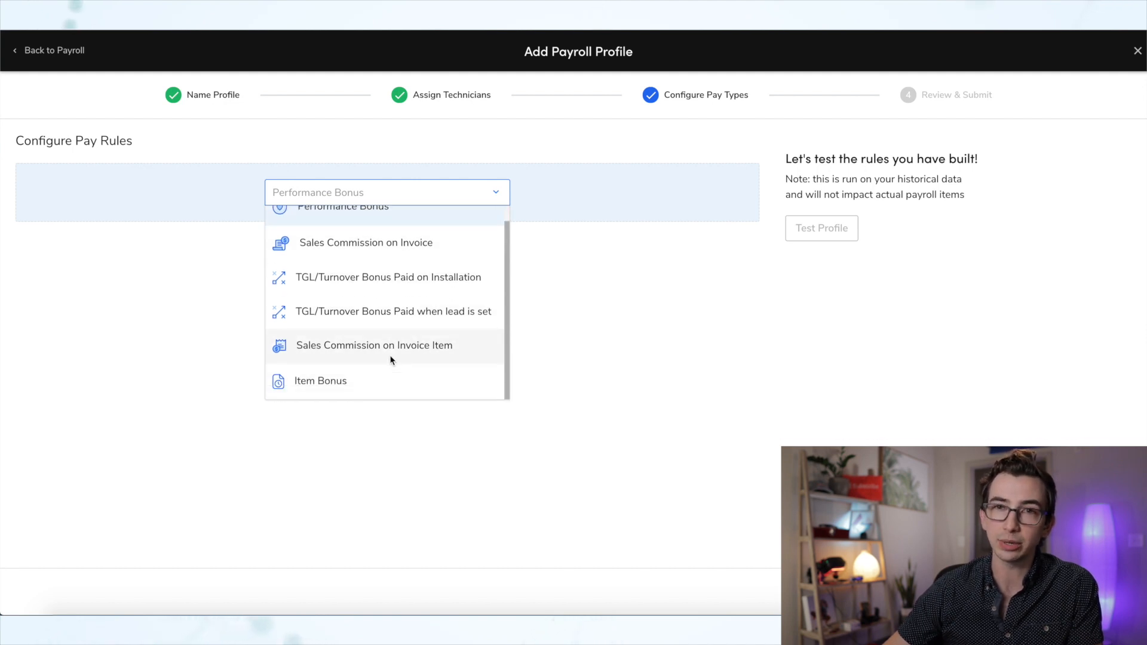
pyautogui.scroll(1, 387, 352)
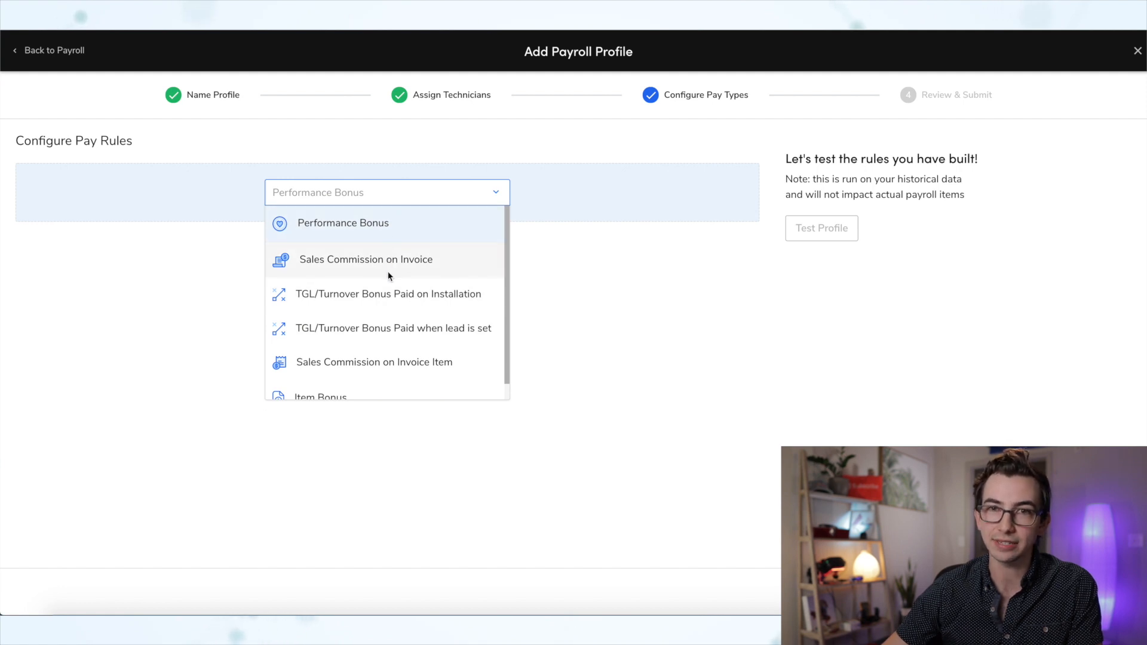
pyautogui.click(416, 220)
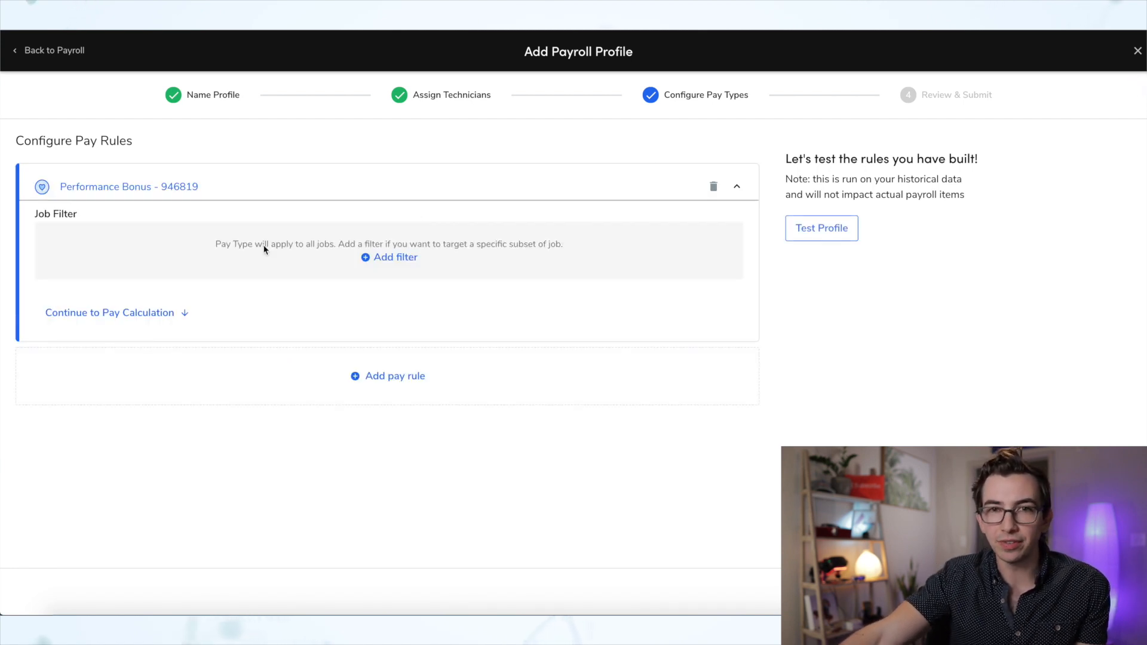
# - Add an Invoice Subtotal job filter to the Performance Bonus rule, compared against a flat dollar amount set here
pyautogui.click(389, 258)
pyautogui.scroll(-2, 427, 296)
pyautogui.scroll(2, 427, 292)
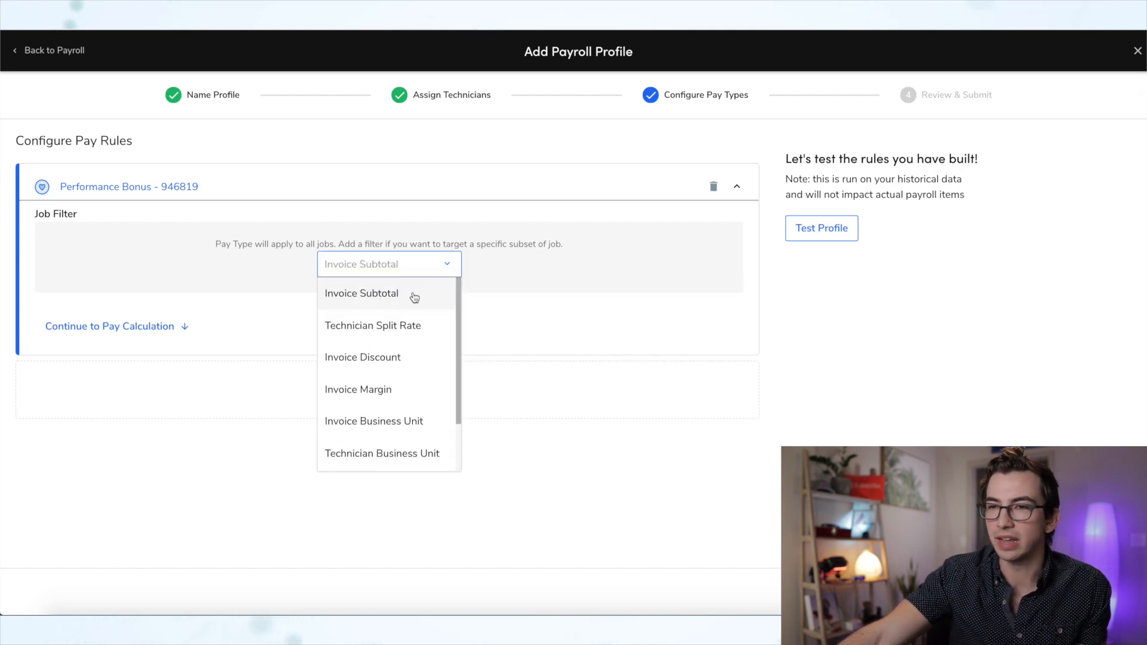
pyautogui.click(415, 297)
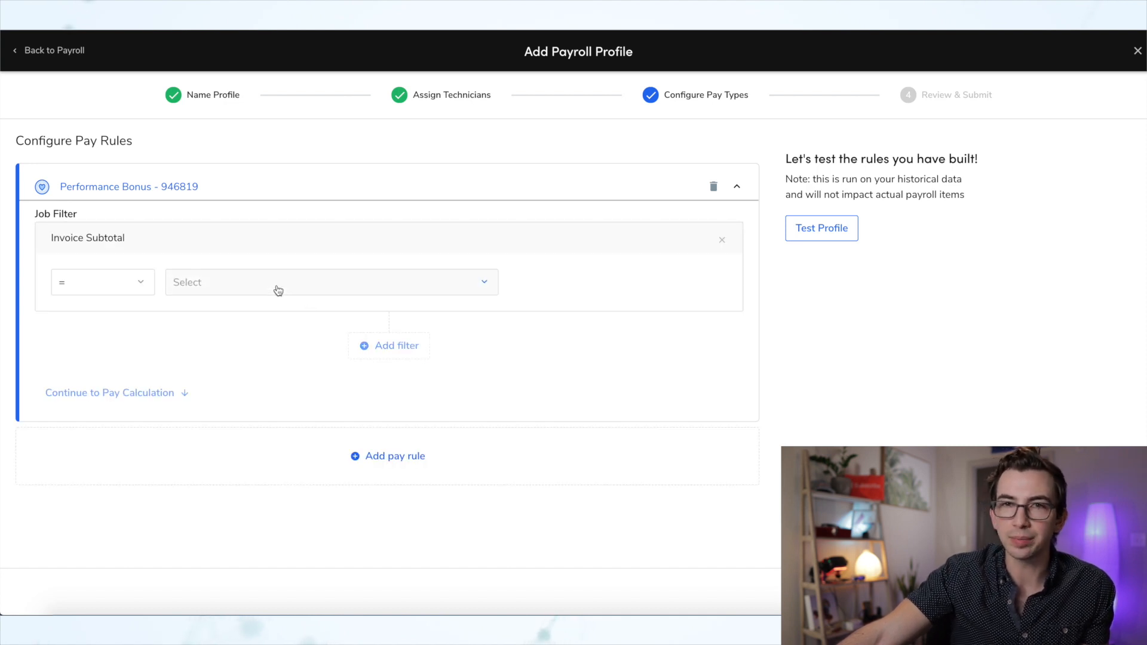
pyautogui.click(221, 284)
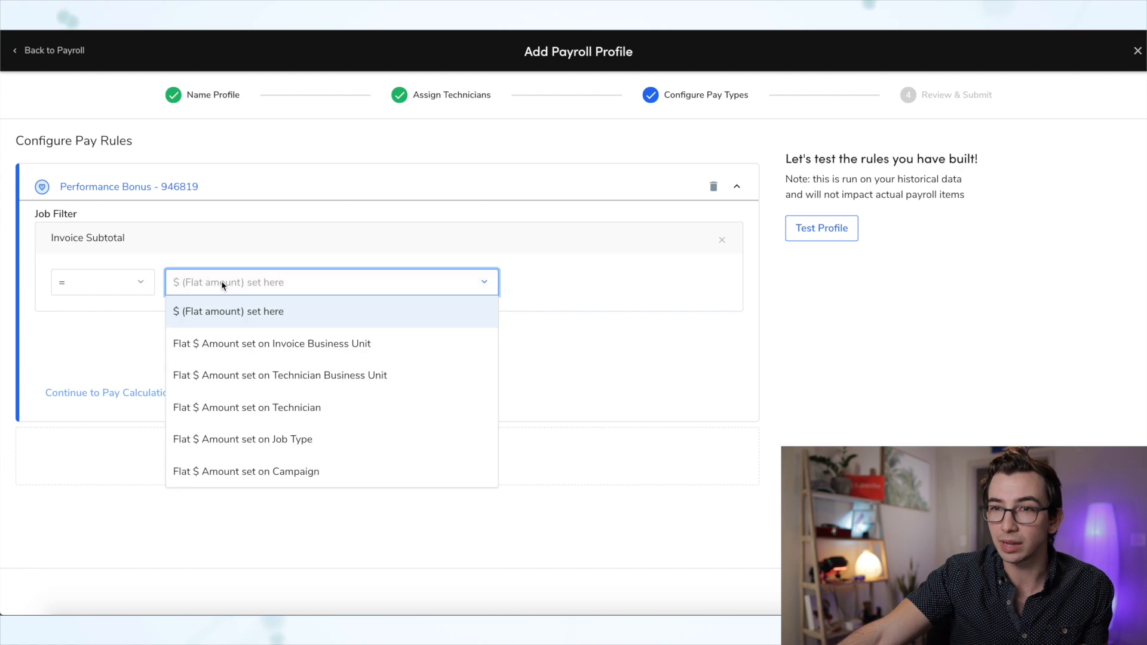
pyautogui.click(221, 311)
# - Set the Invoice Subtotal filter's condition to ≥ a flat amount of $1000
pyautogui.click(127, 282)
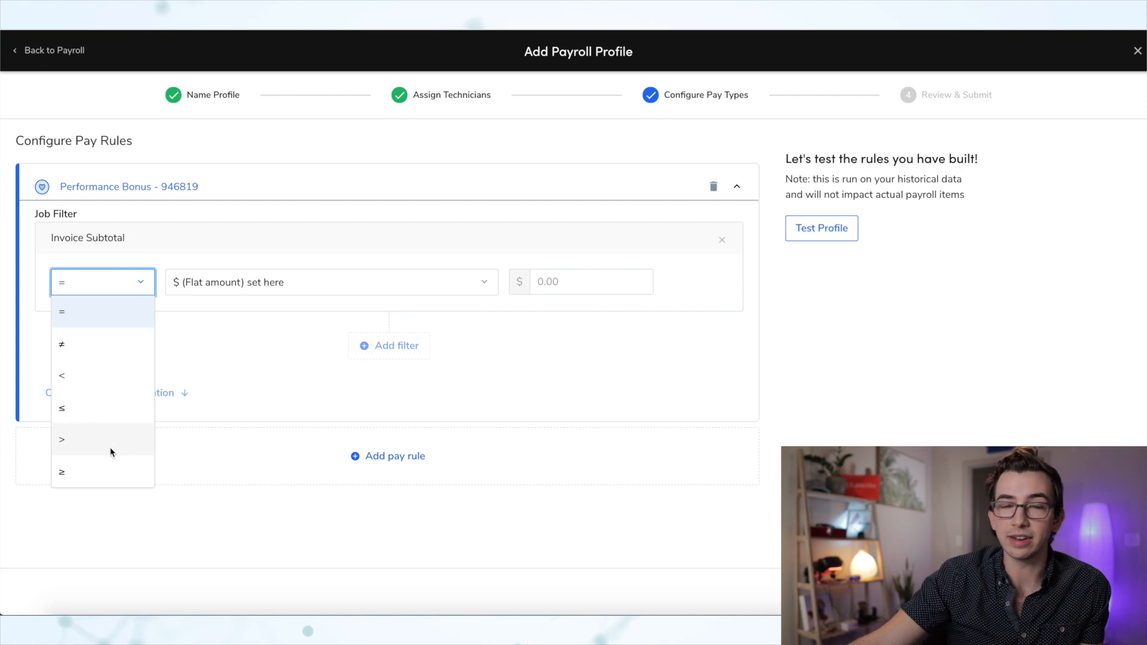
pyautogui.click(293, 282)
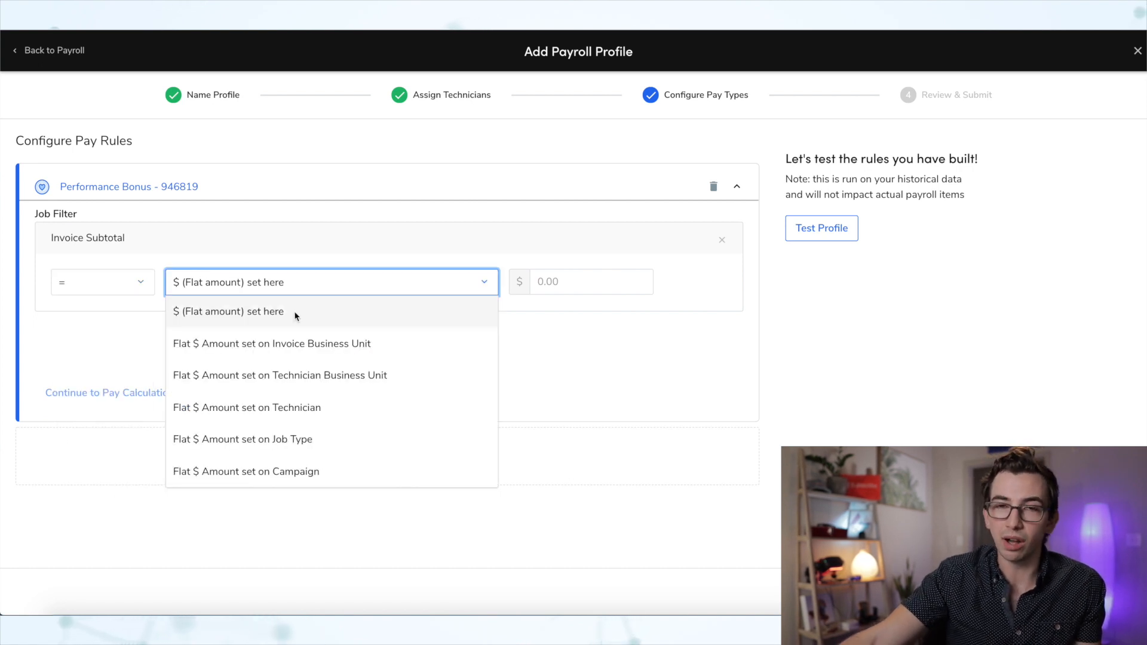
pyautogui.click(258, 321)
pyautogui.click(581, 281)
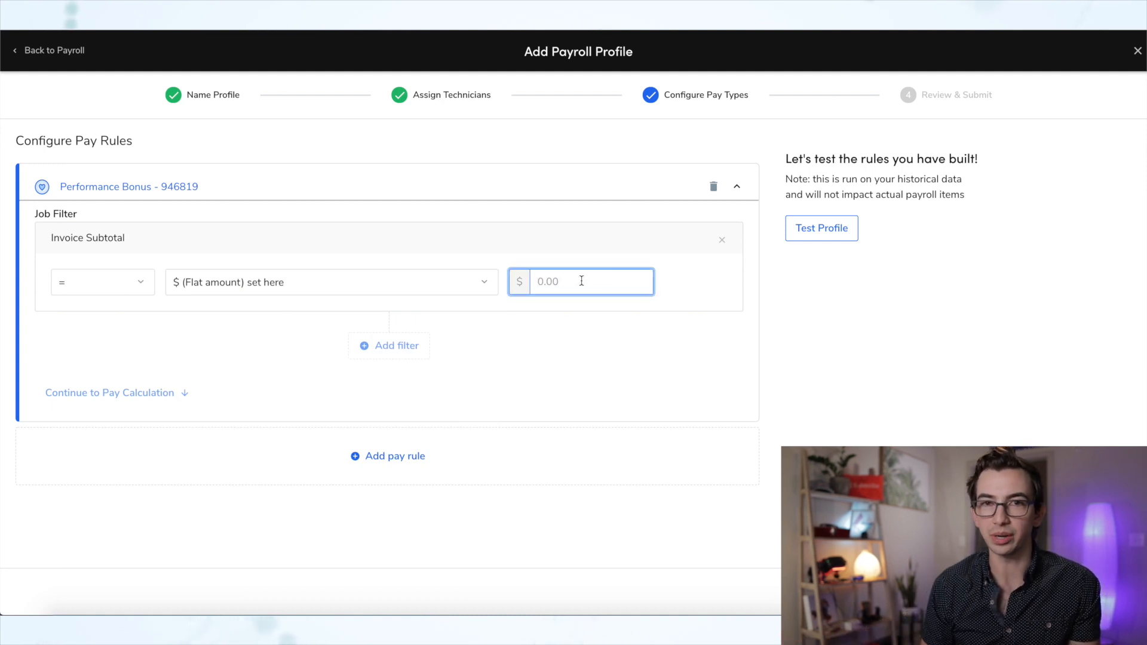
pyautogui.click(103, 282)
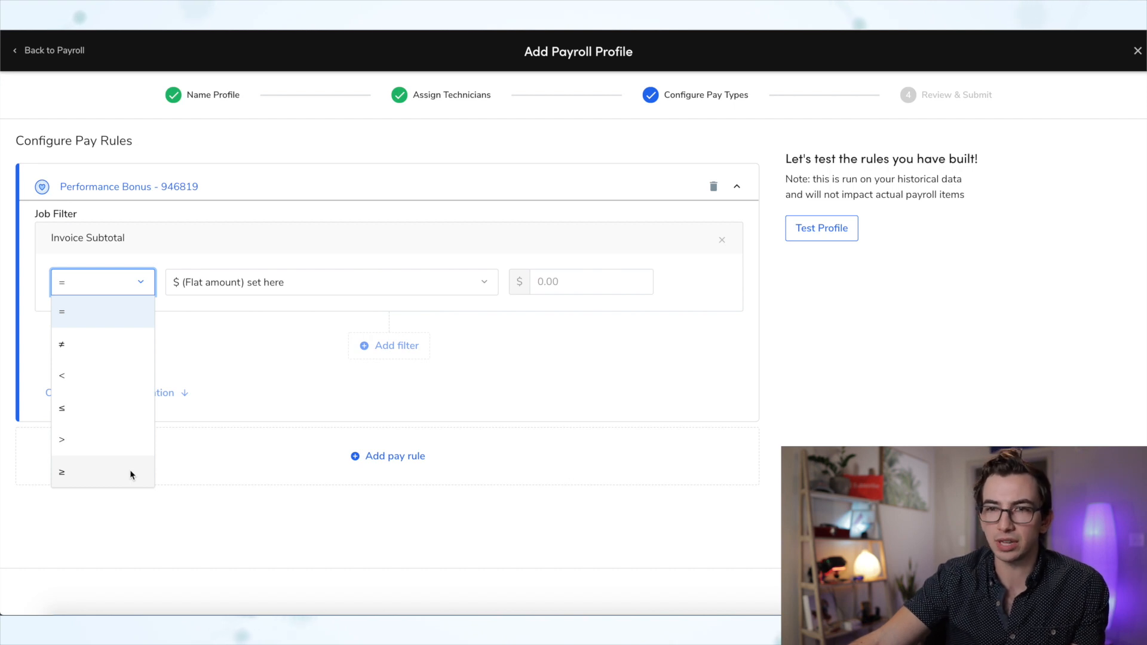
pyautogui.click(130, 472)
pyautogui.click(572, 284)
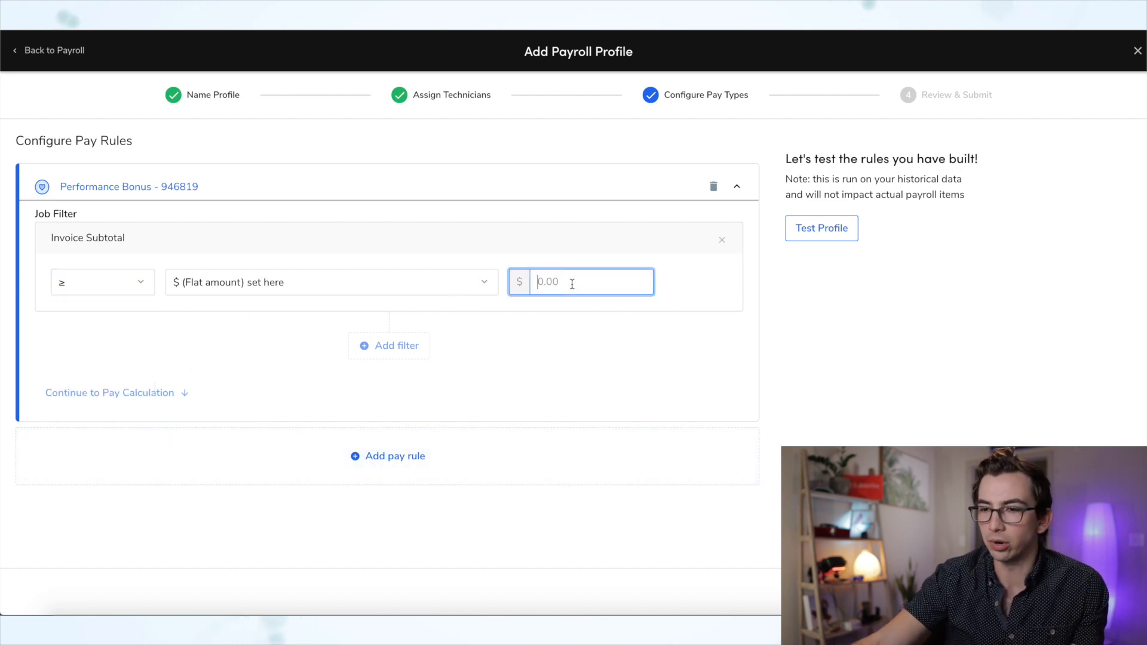
pyautogui.write('1000')
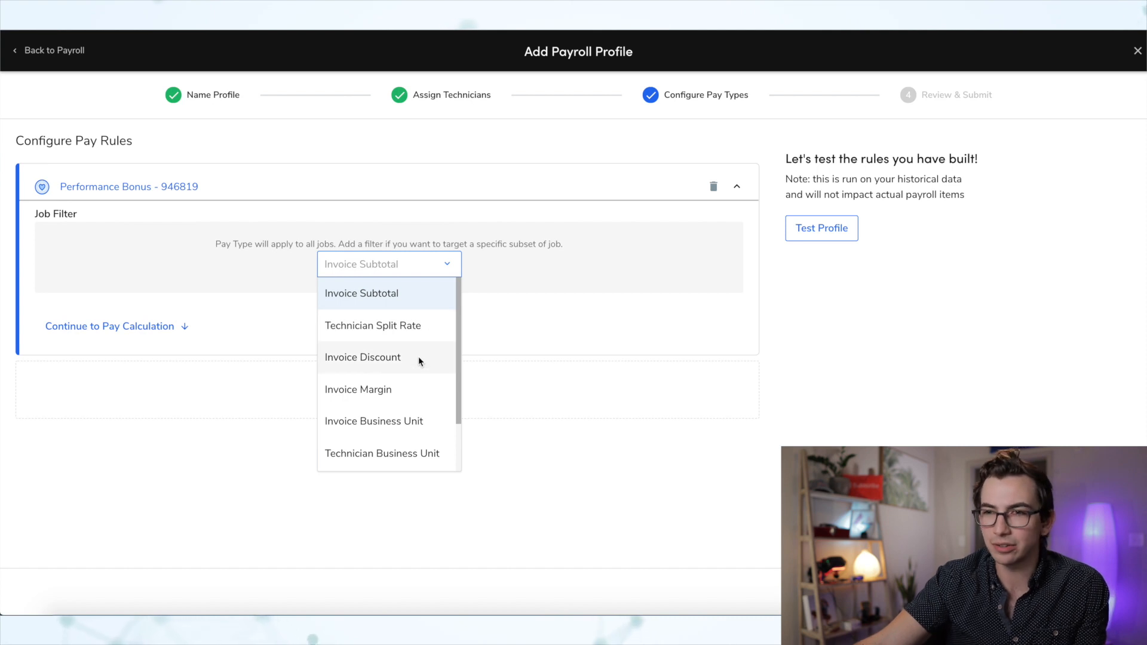
# - Review the available job filter types and add an Invoice Business Unit filter to the Performance Bonus rule
pyautogui.scroll(-2, 421, 391)
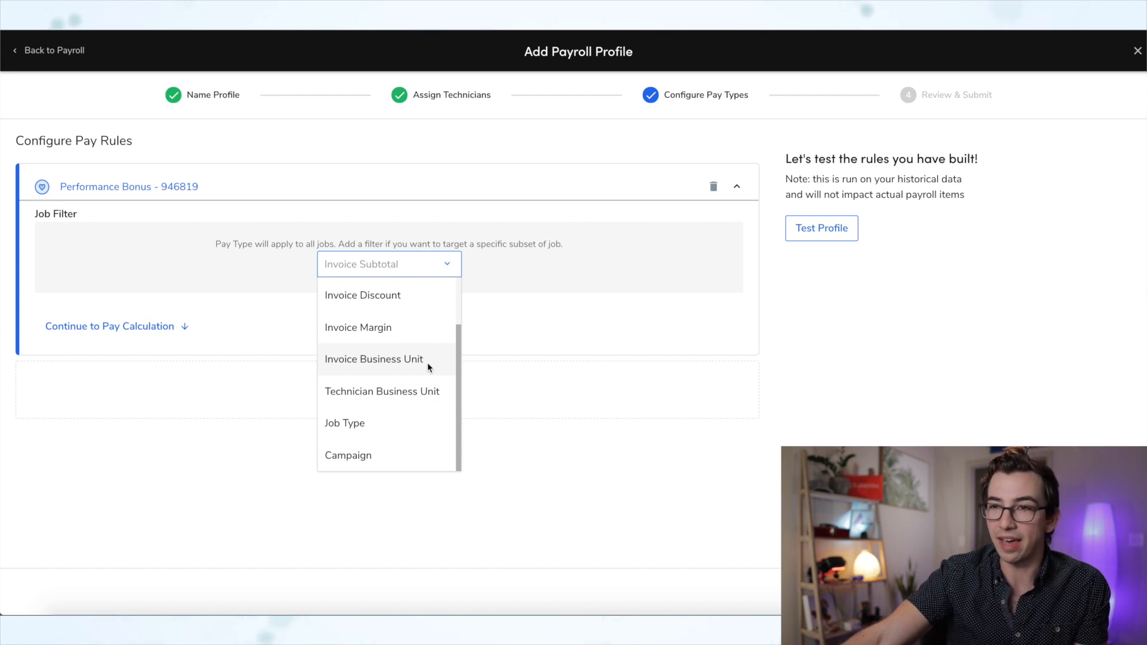
pyautogui.click(421, 460)
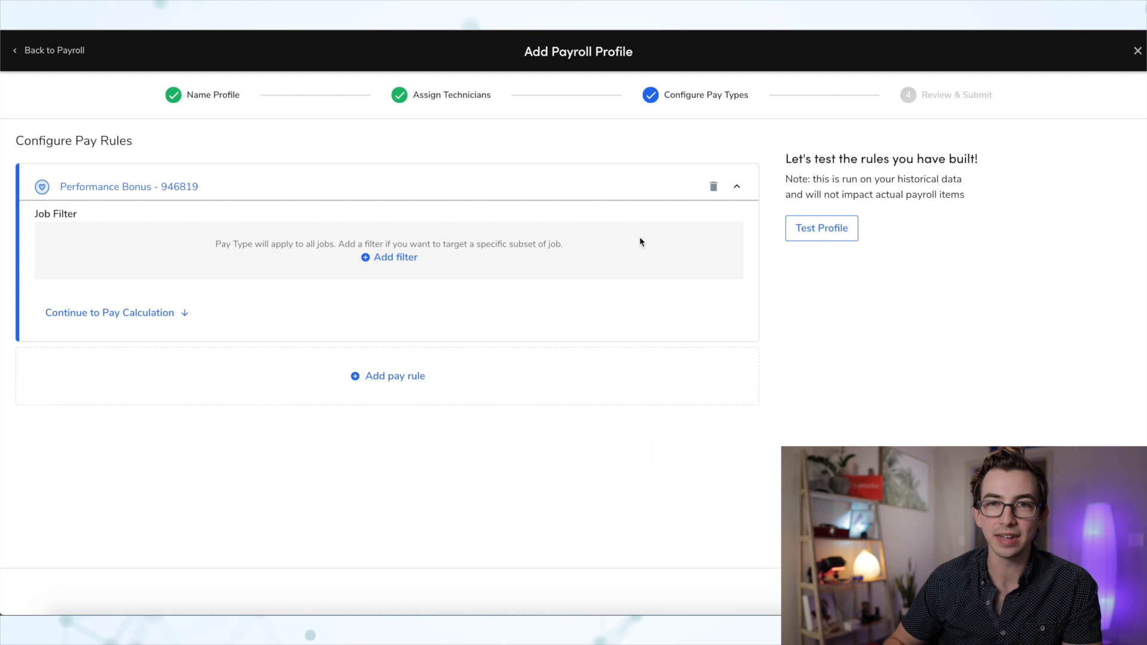
pyautogui.click(388, 257)
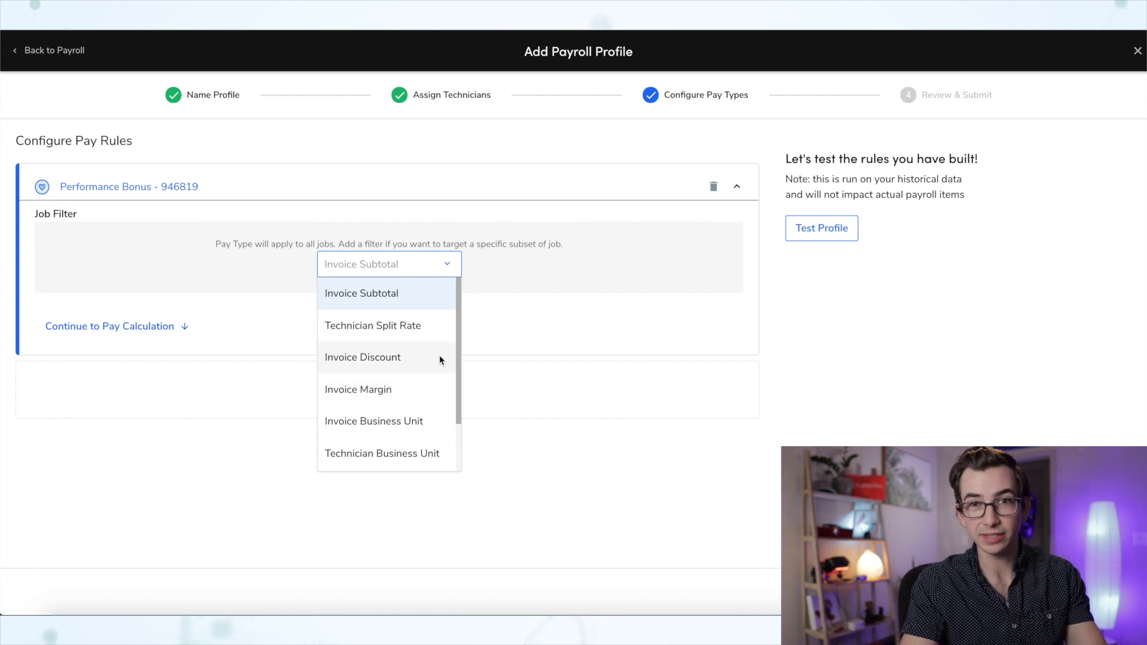
pyautogui.scroll(-2, 422, 428)
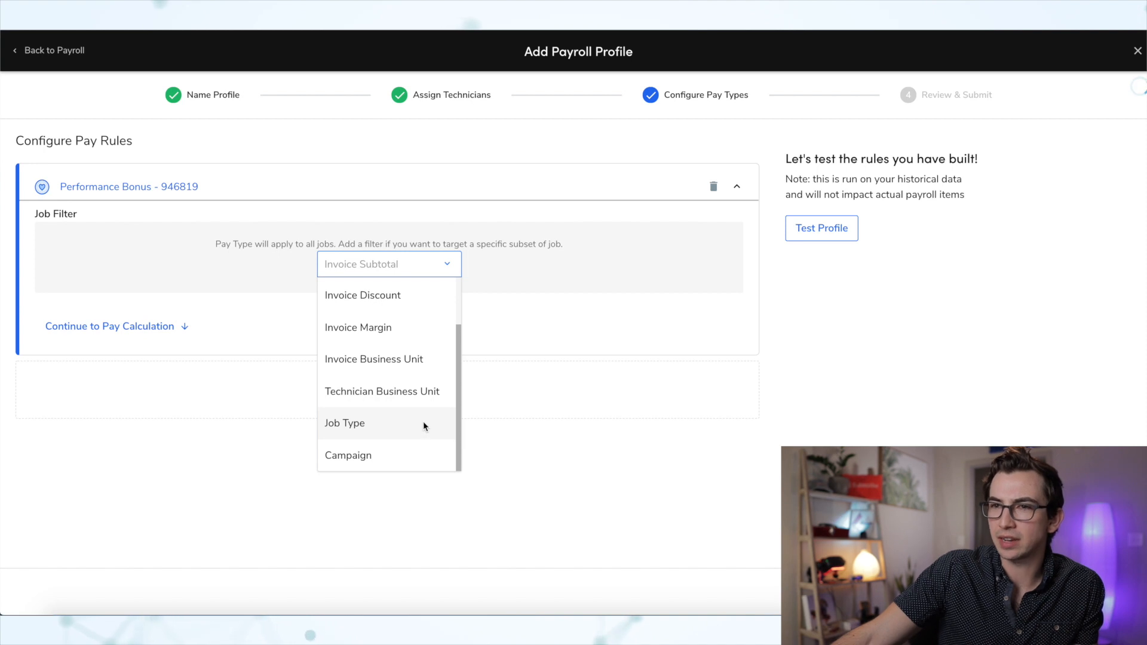
pyautogui.click(426, 362)
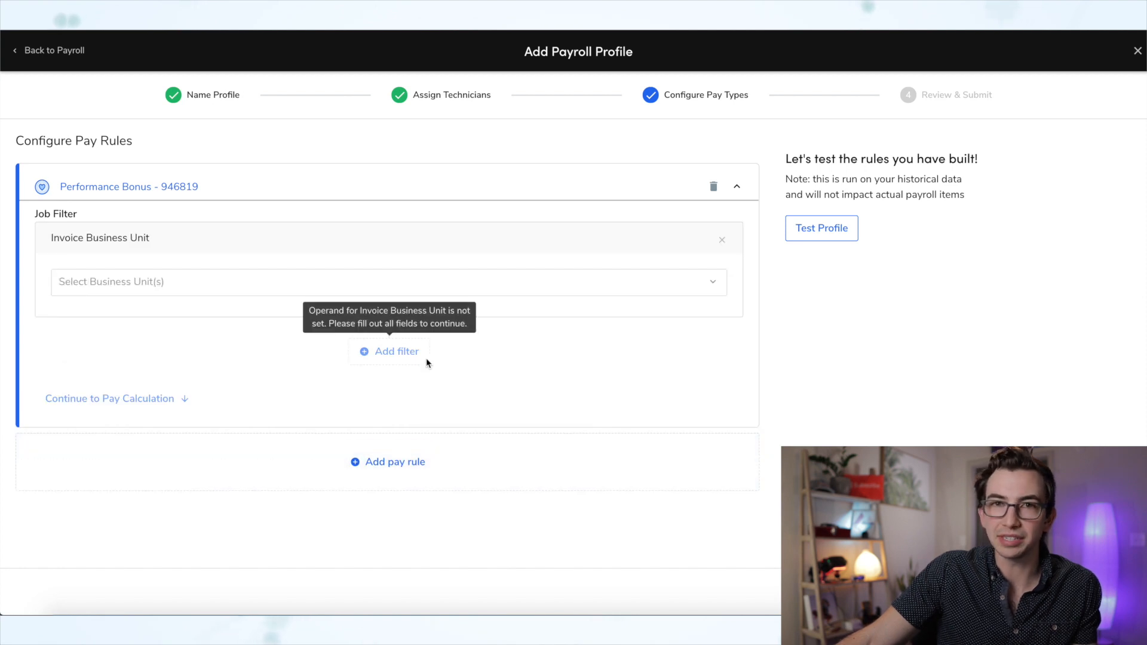
# - Select Electrical - Service, HVAC - Sales and Plumbing - Service as the business units of the Invoice Business Unit filter
pyautogui.click(347, 281)
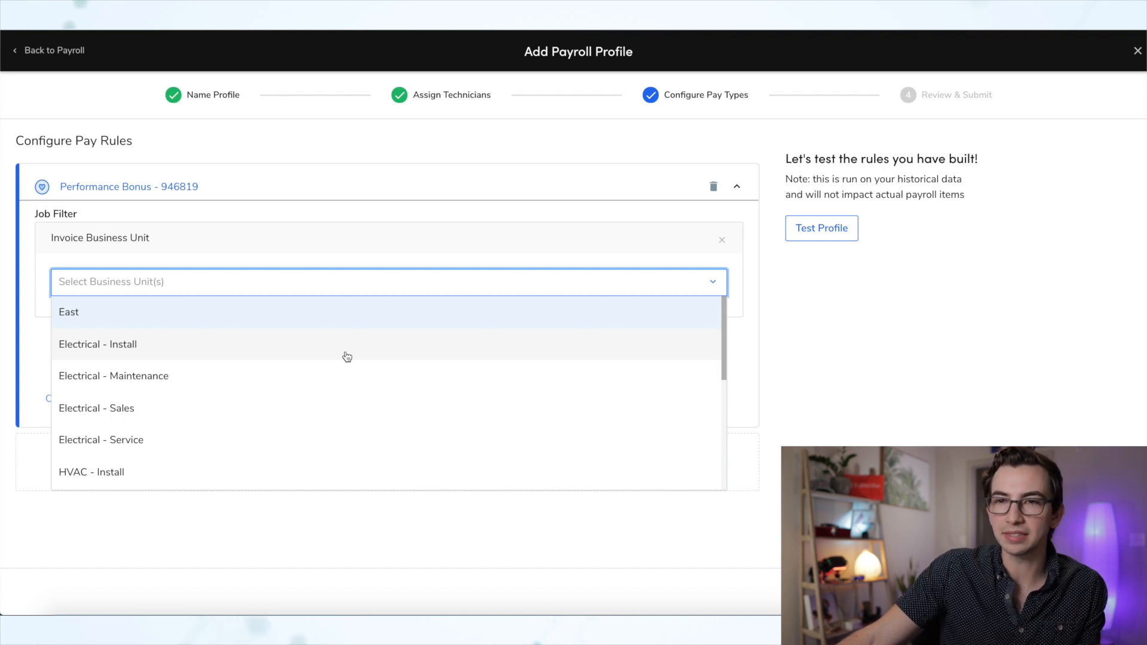
pyautogui.click(350, 447)
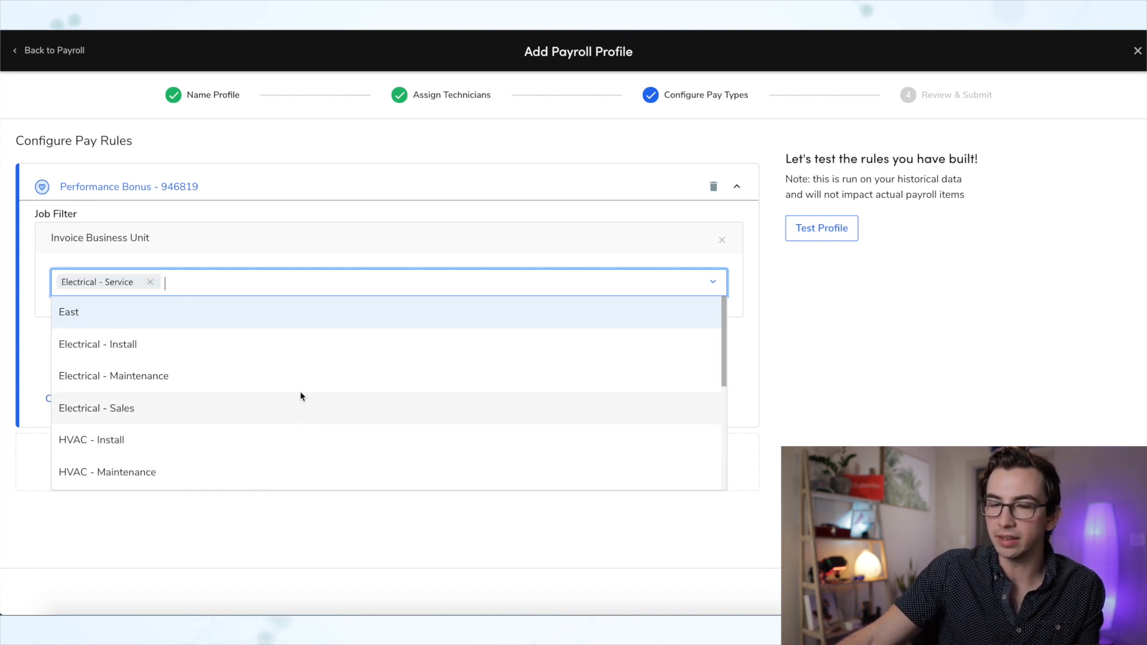
pyautogui.scroll(-2, 306, 376)
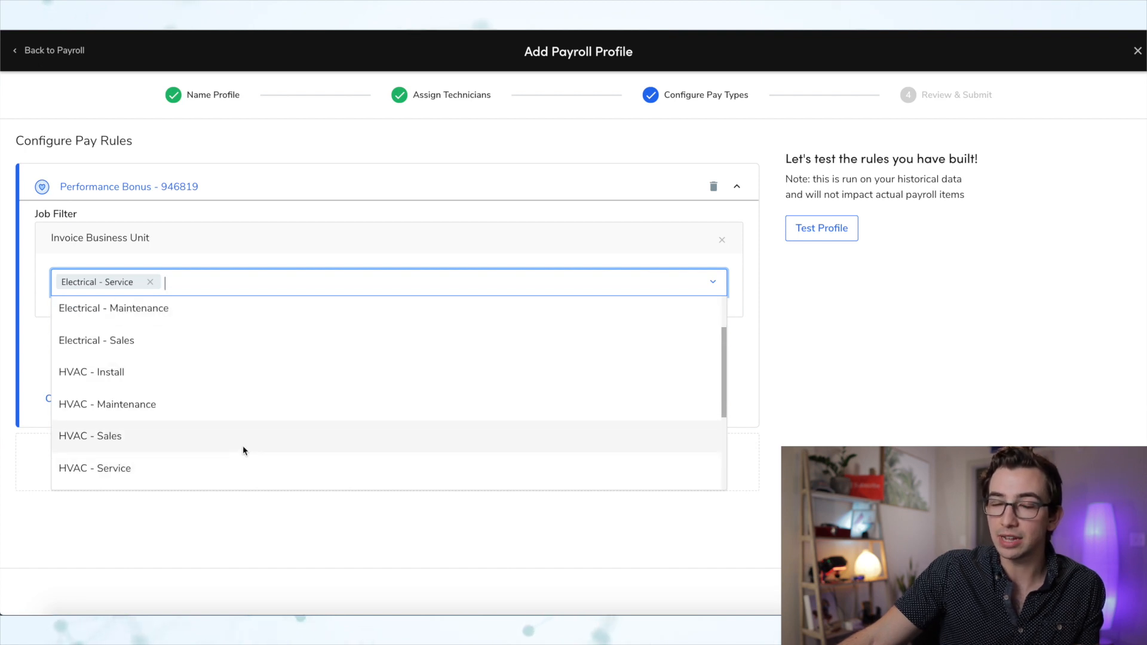
pyautogui.click(243, 450)
pyautogui.scroll(-3, 244, 451)
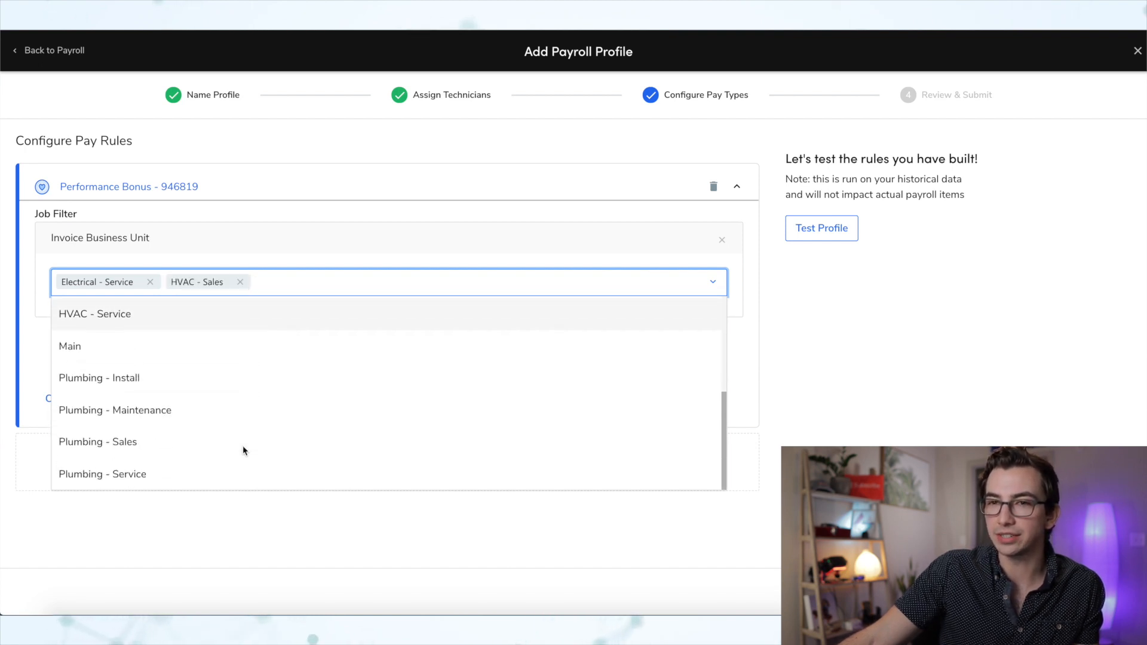
pyautogui.click(200, 470)
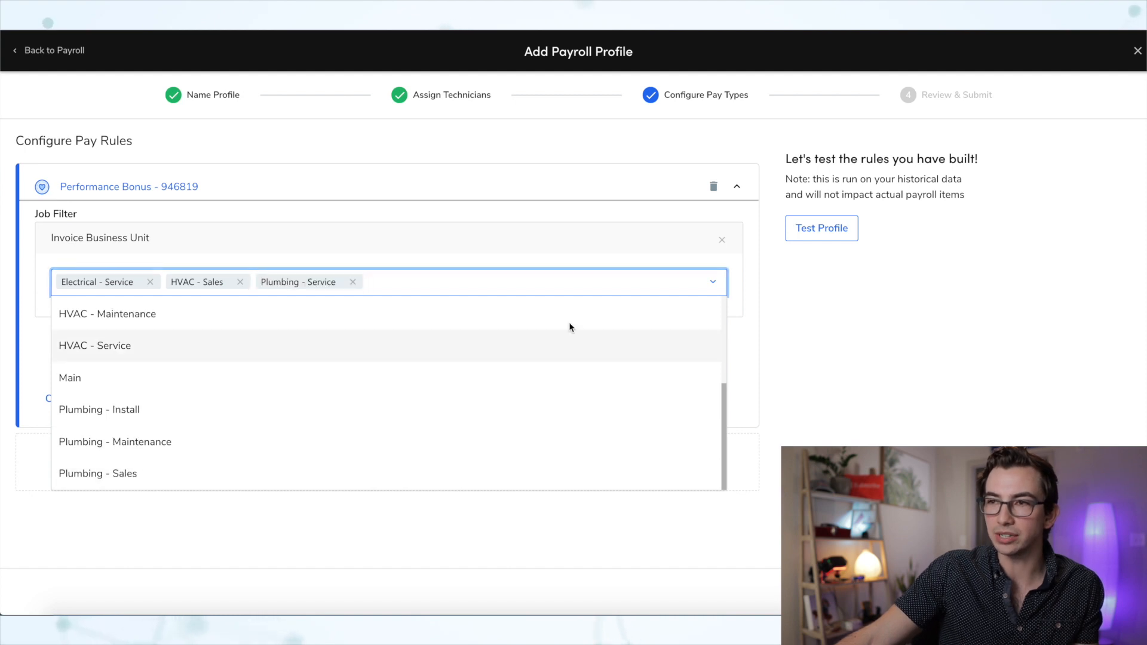
pyautogui.click(521, 283)
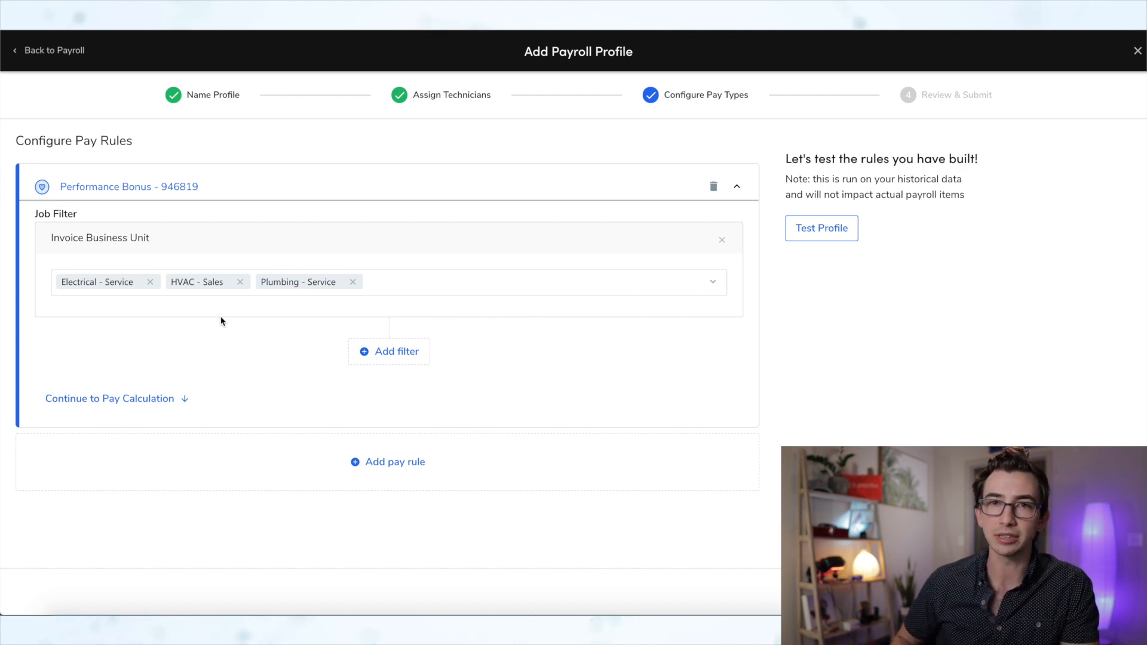
# - Replace HVAC - Sales with HVAC - Service in the Invoice Business Unit filter
pyautogui.click(242, 283)
pyautogui.click(716, 285)
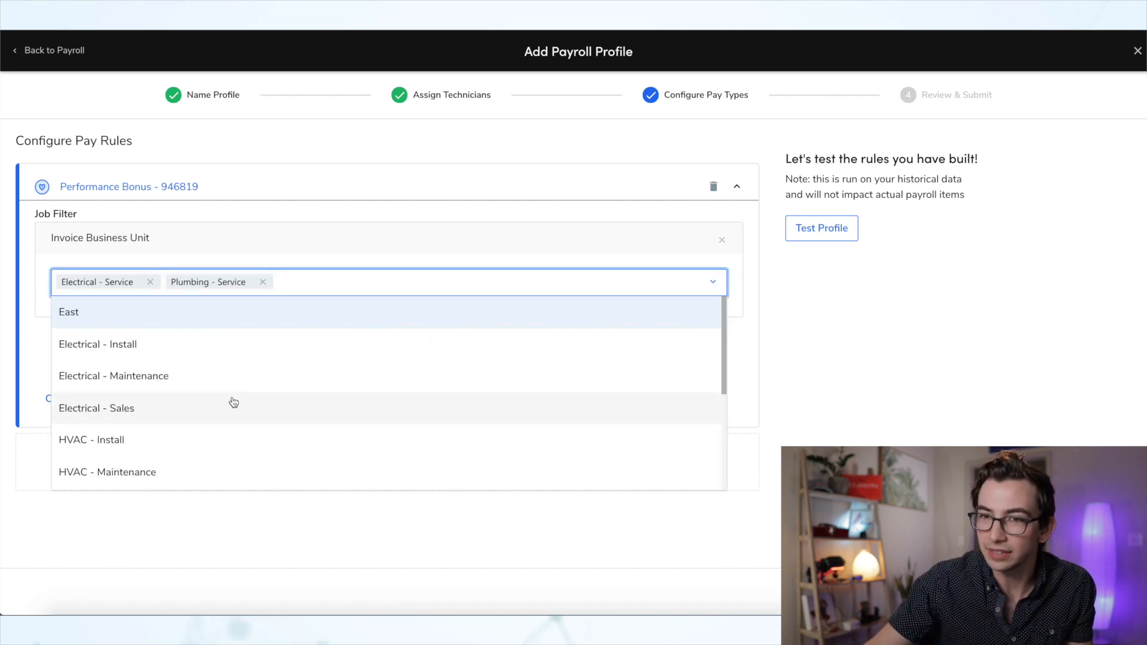
pyautogui.scroll(-1, 230, 402)
pyautogui.click(172, 475)
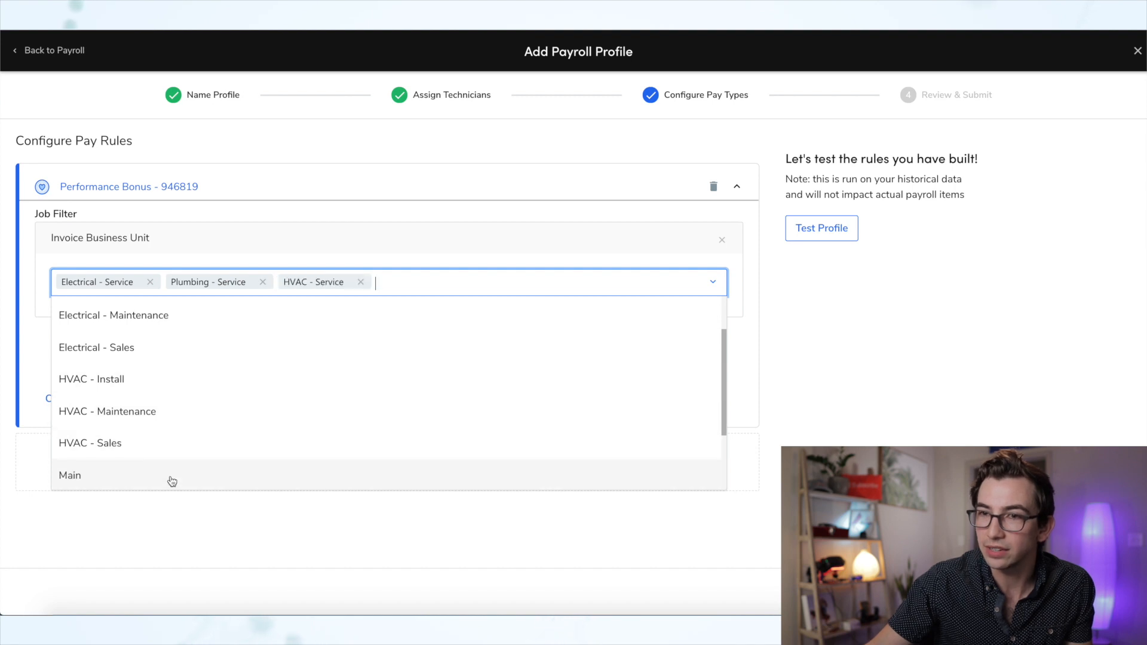
pyautogui.click(722, 285)
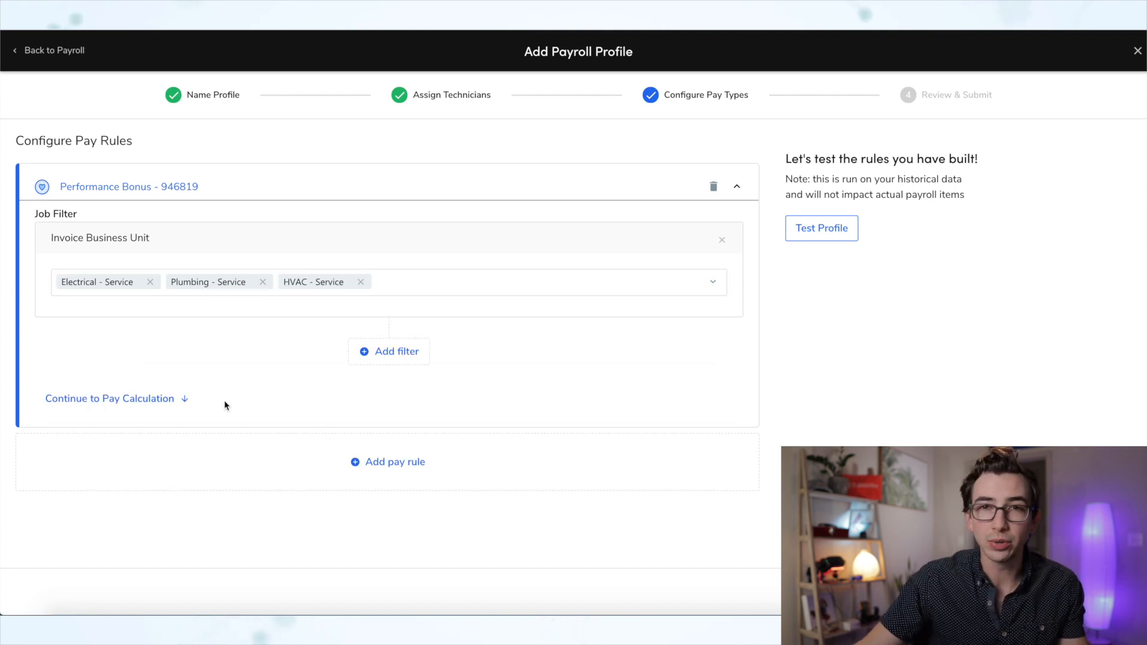
# - Add an Invoice Discount job filter with the condition ≤ a percentage rate of 5% set here
pyautogui.click(390, 362)
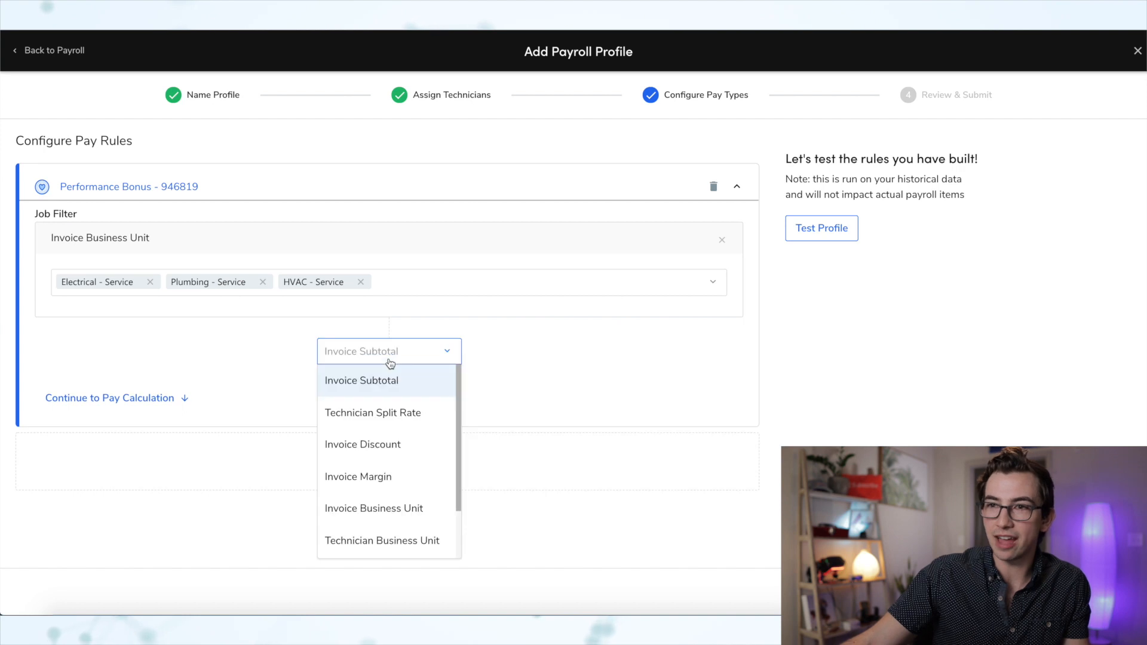
pyautogui.click(427, 444)
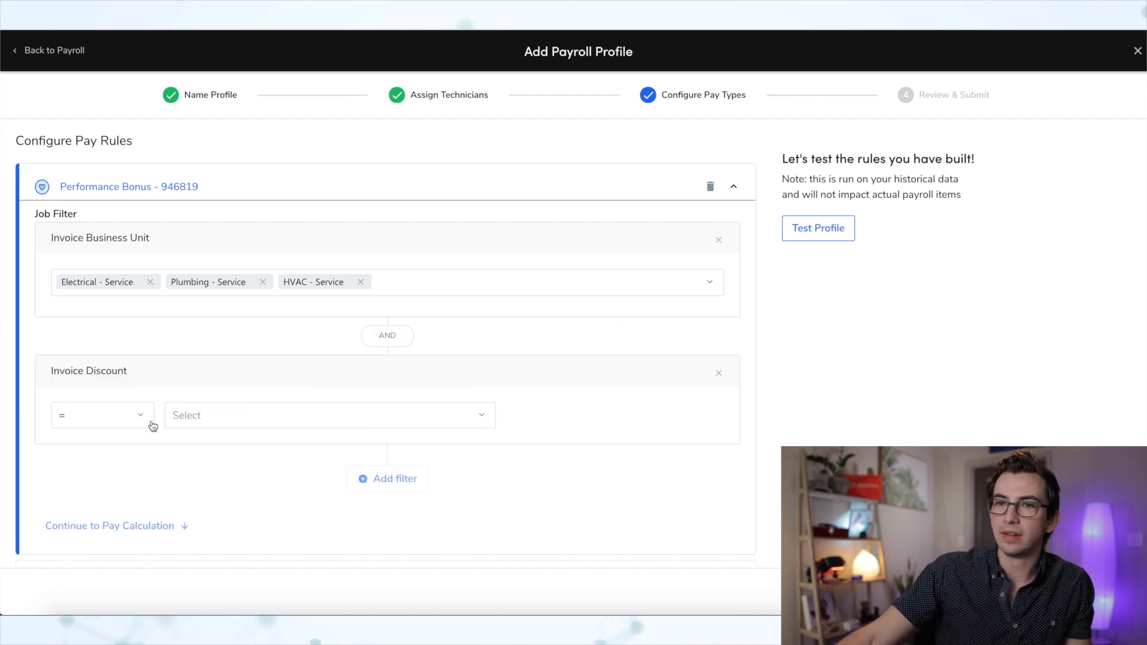
pyautogui.click(105, 415)
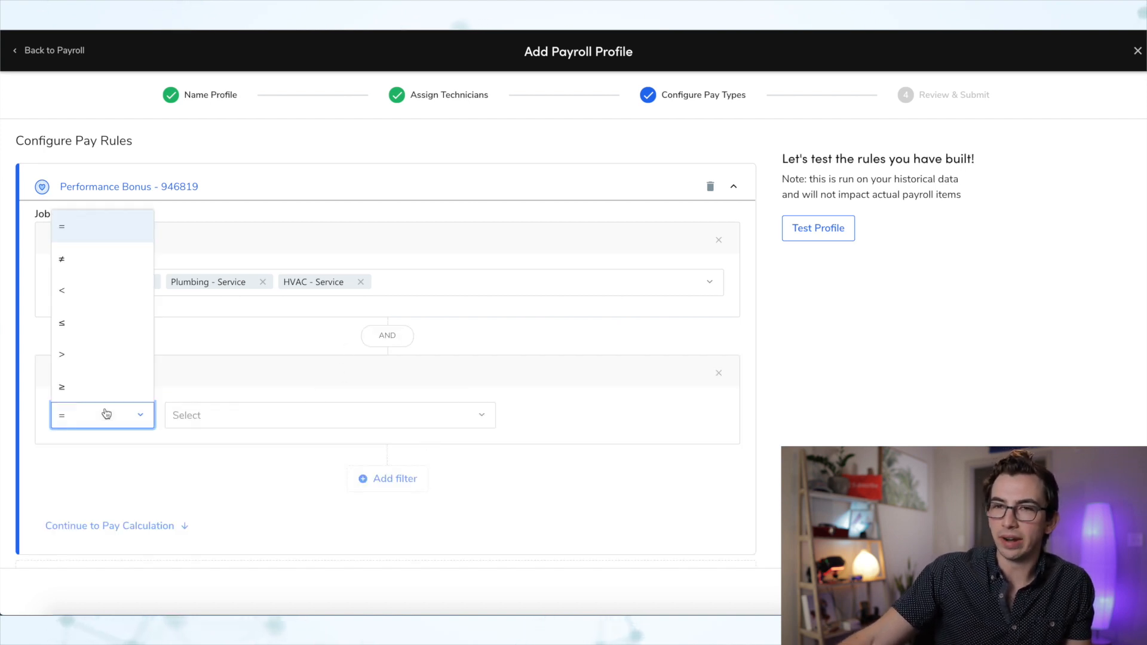
pyautogui.click(105, 324)
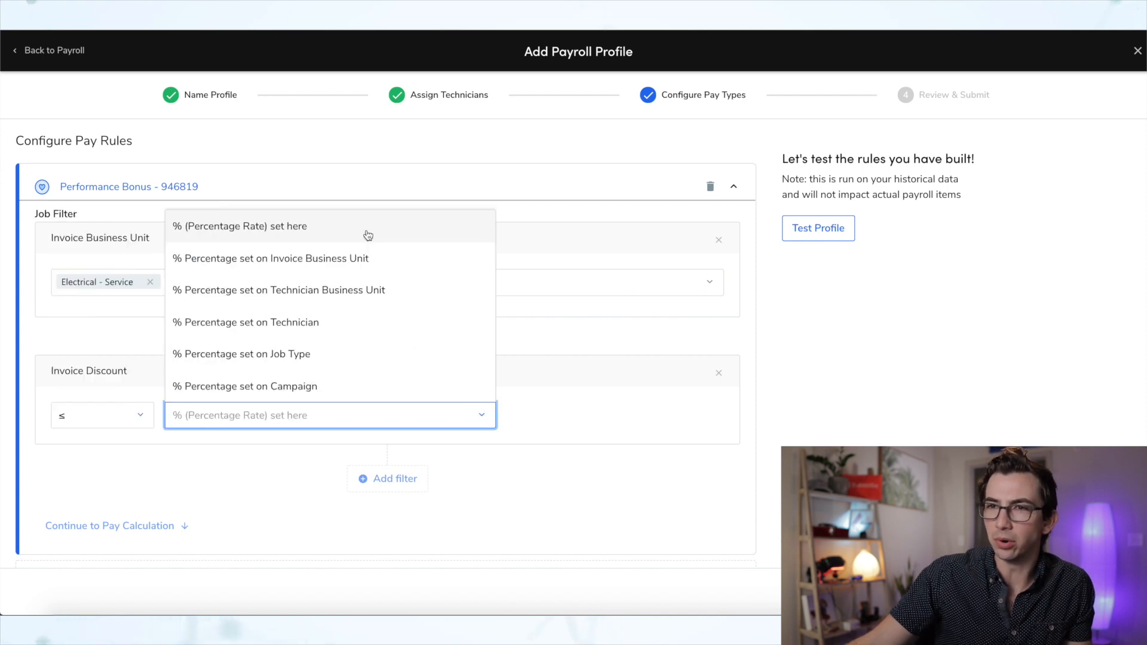
pyautogui.click(368, 235)
pyautogui.click(579, 410)
pyautogui.write('5')
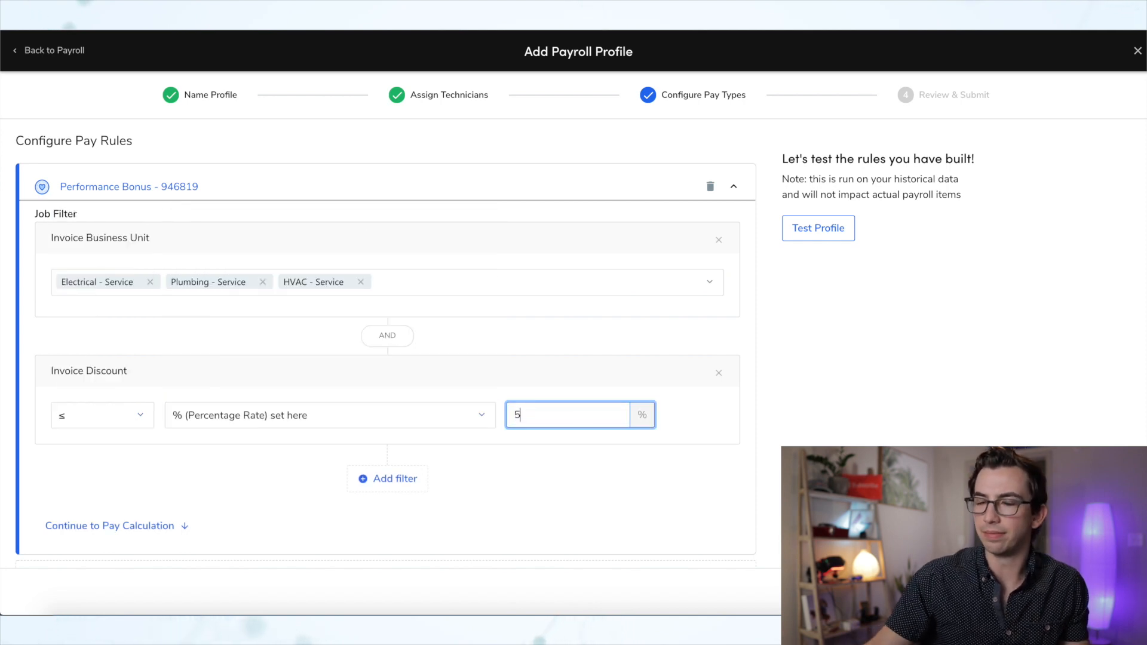
pyautogui.click(402, 362)
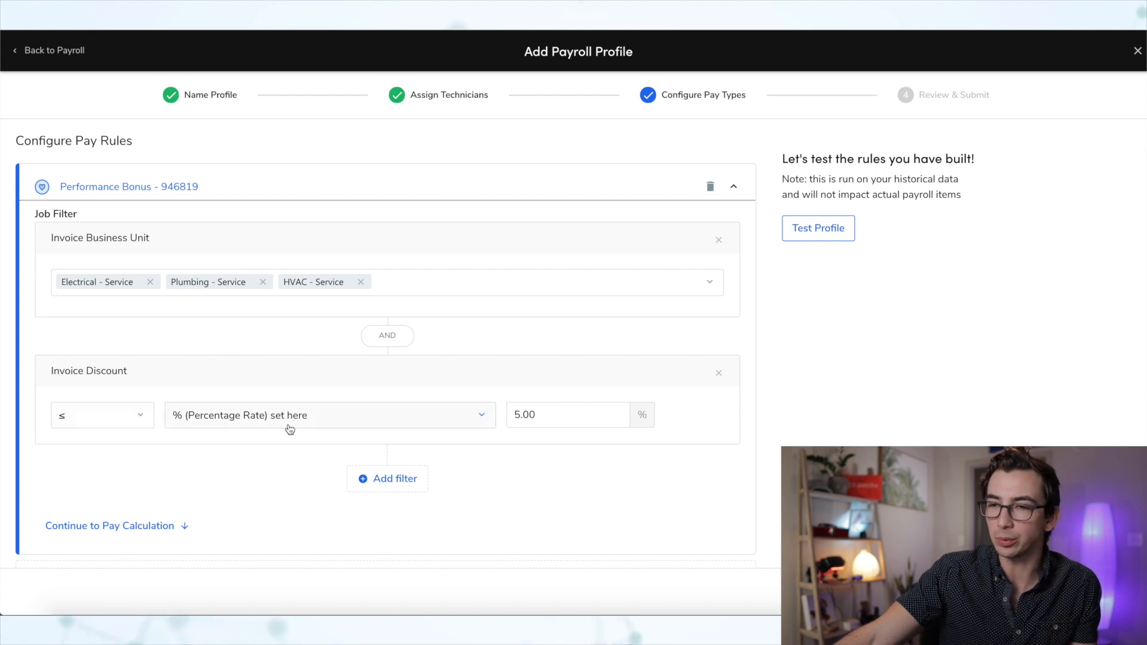
# - Continue to the pay calculation and set it to take the Invoice Subtotal as a flat $ amount
pyautogui.scroll(-1, 400, 432)
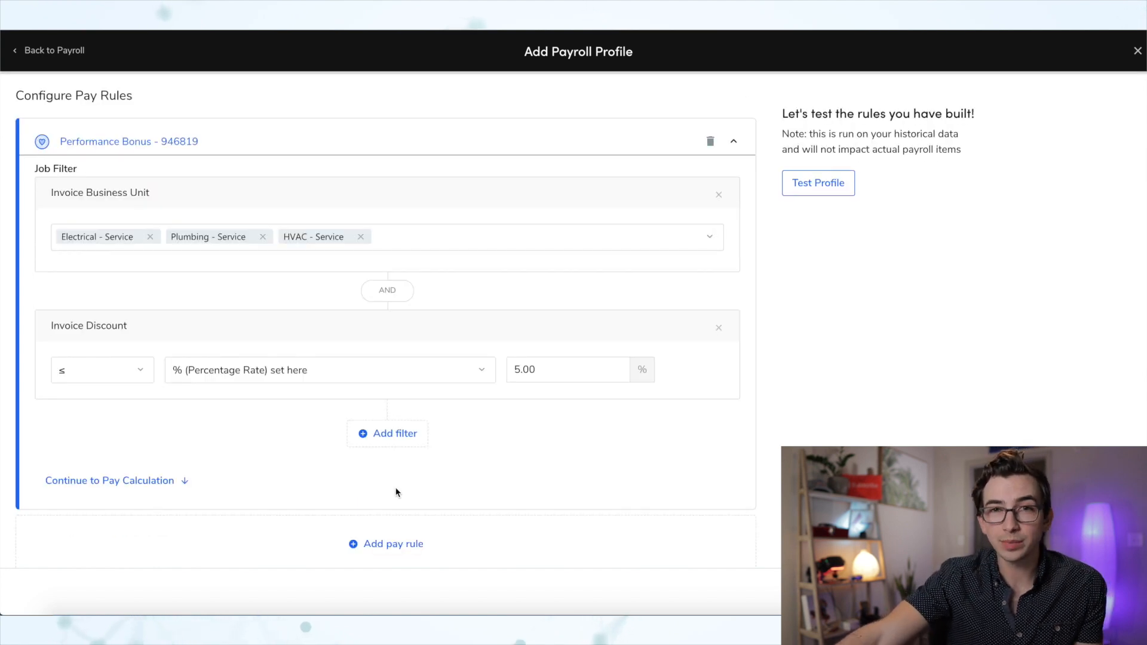
pyautogui.click(151, 483)
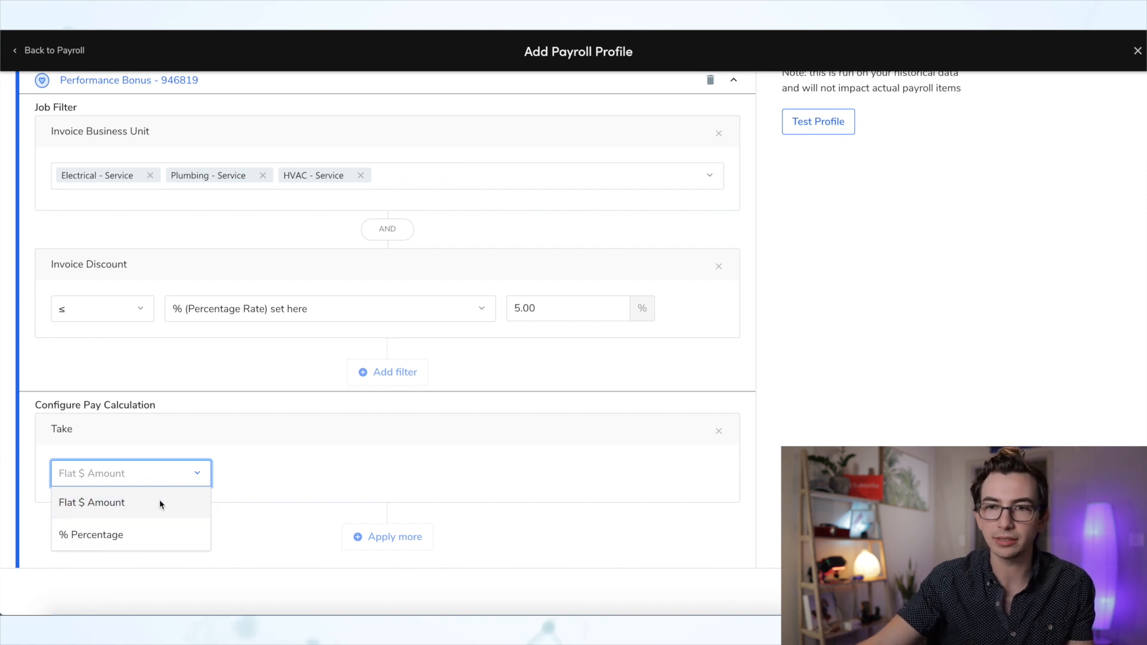
pyautogui.click(160, 505)
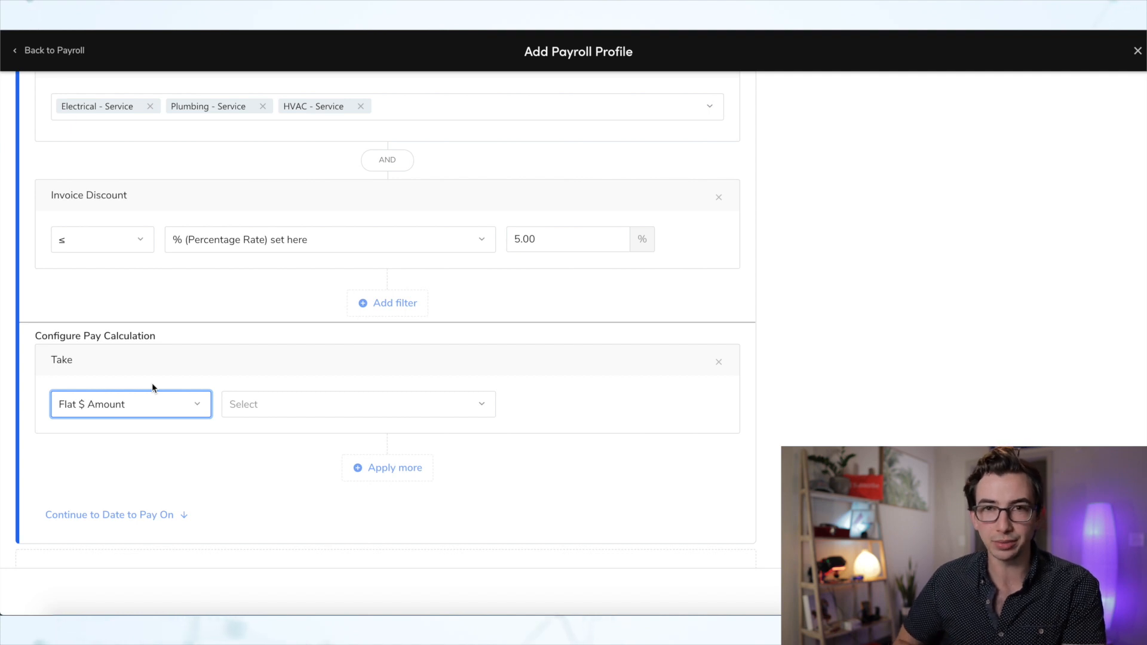
pyautogui.click(156, 404)
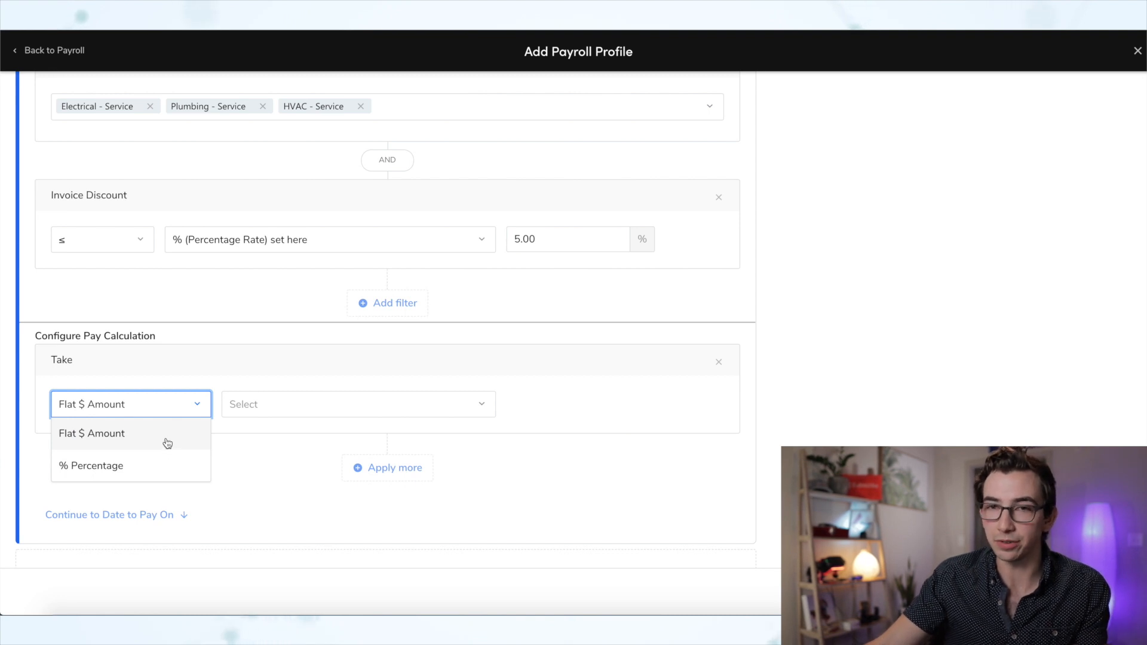
pyautogui.click(167, 442)
pyautogui.click(261, 406)
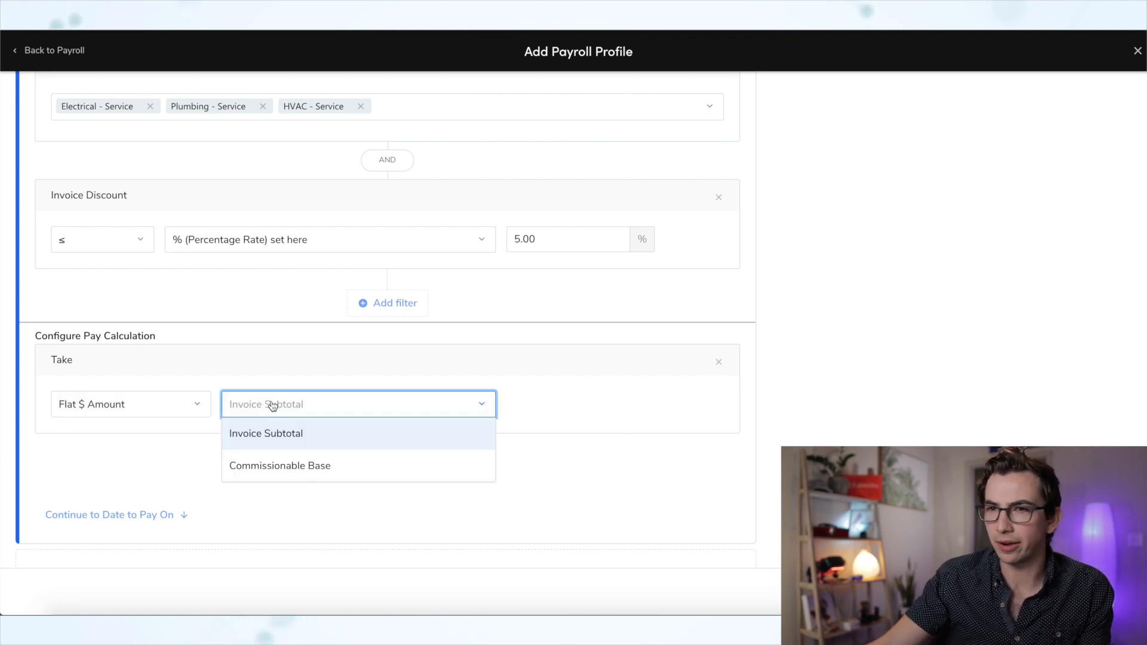
pyautogui.click(320, 433)
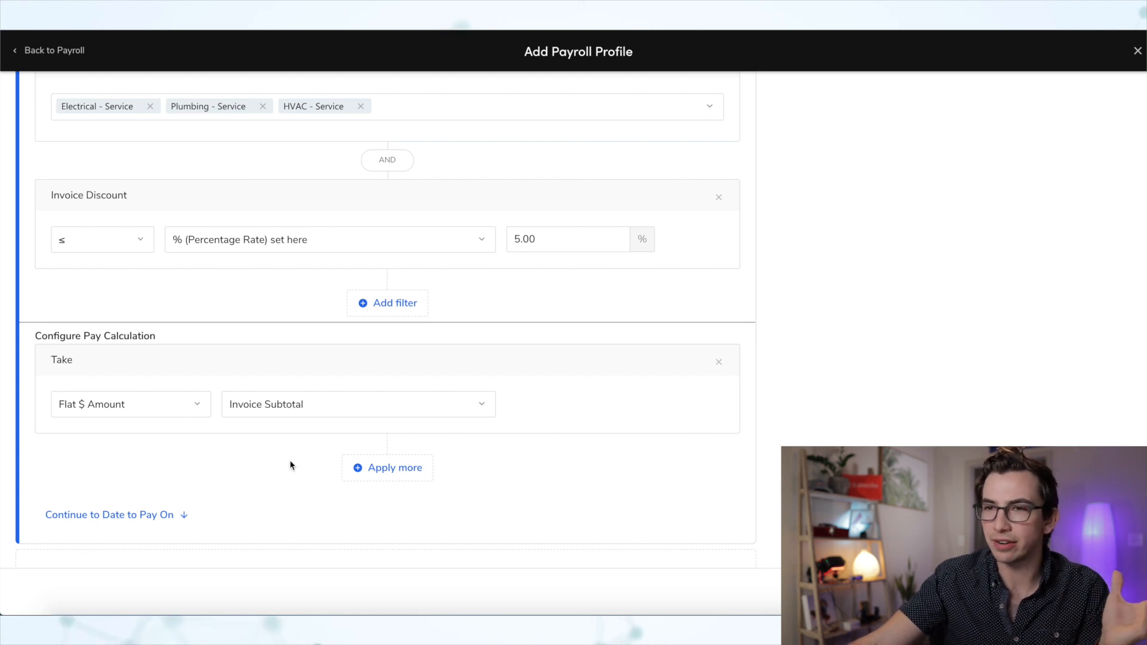
# - Try multiplying the invoice subtotal by a 5% percentage set here, and remove that multiplier from the pay calculation
pyautogui.click(379, 468)
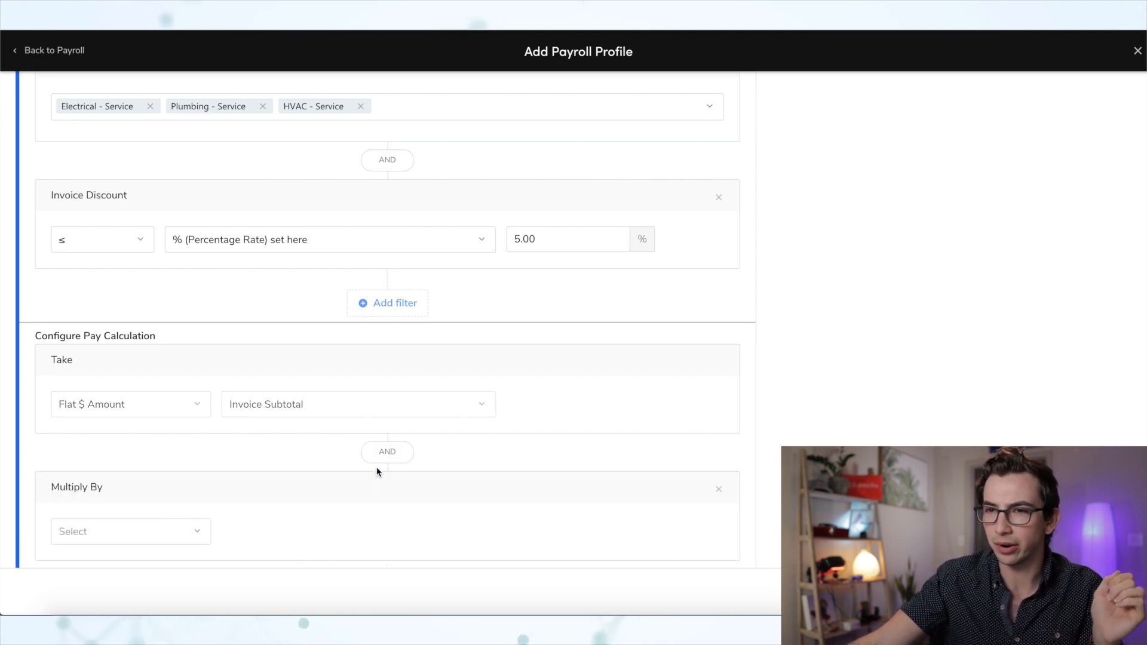
pyautogui.scroll(-1, 239, 477)
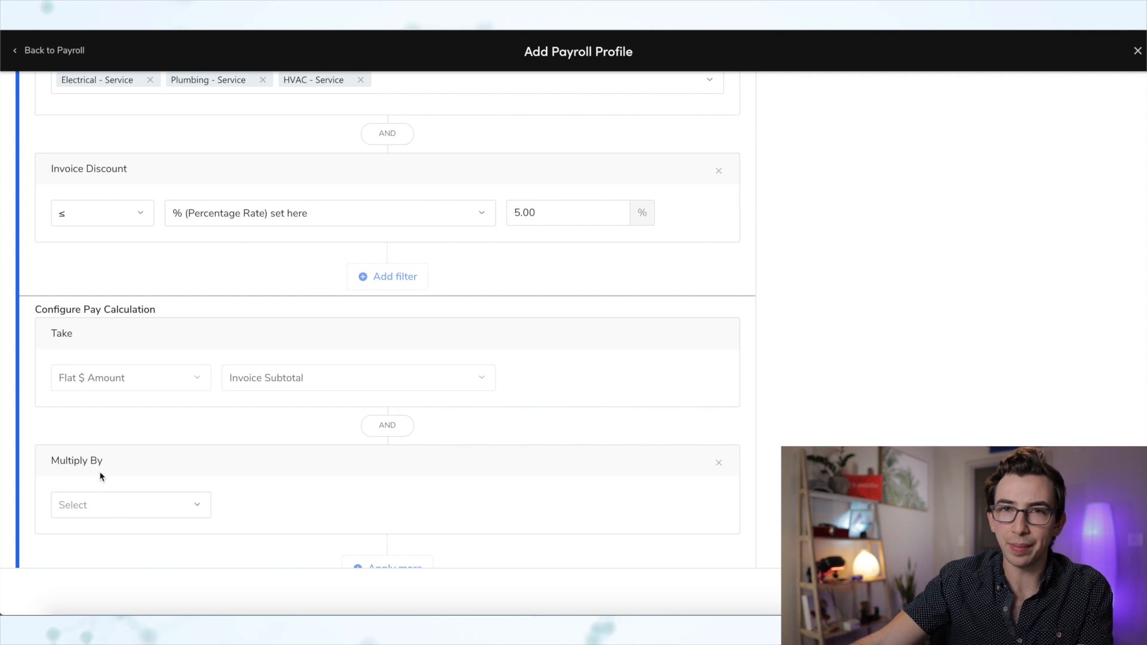
pyautogui.click(149, 503)
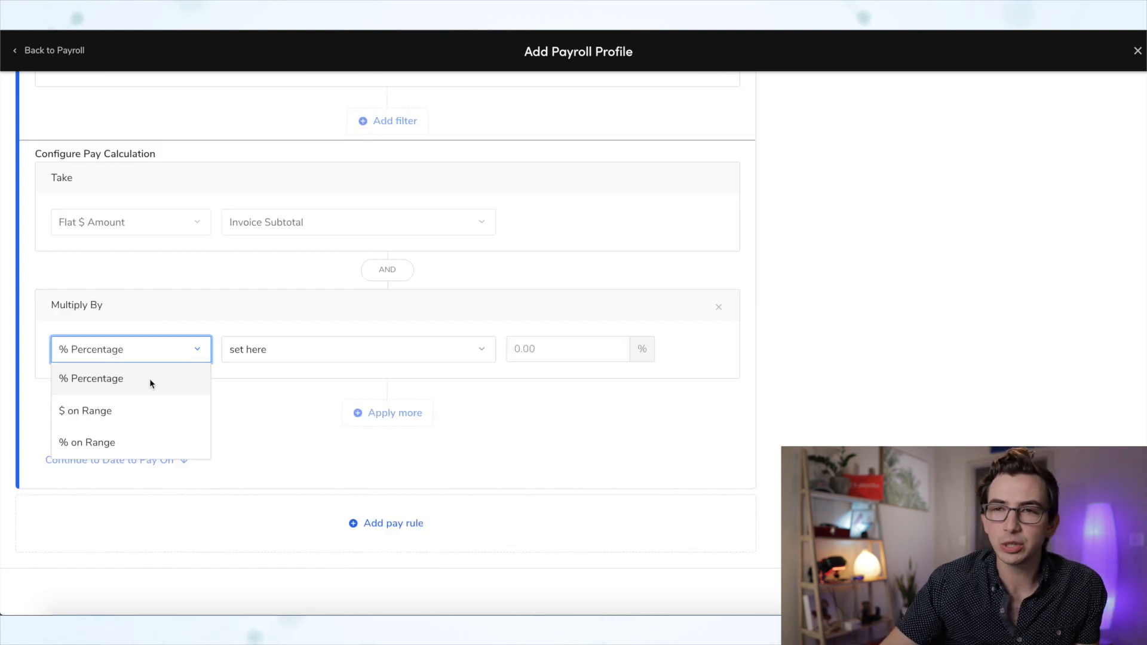
pyautogui.click(103, 387)
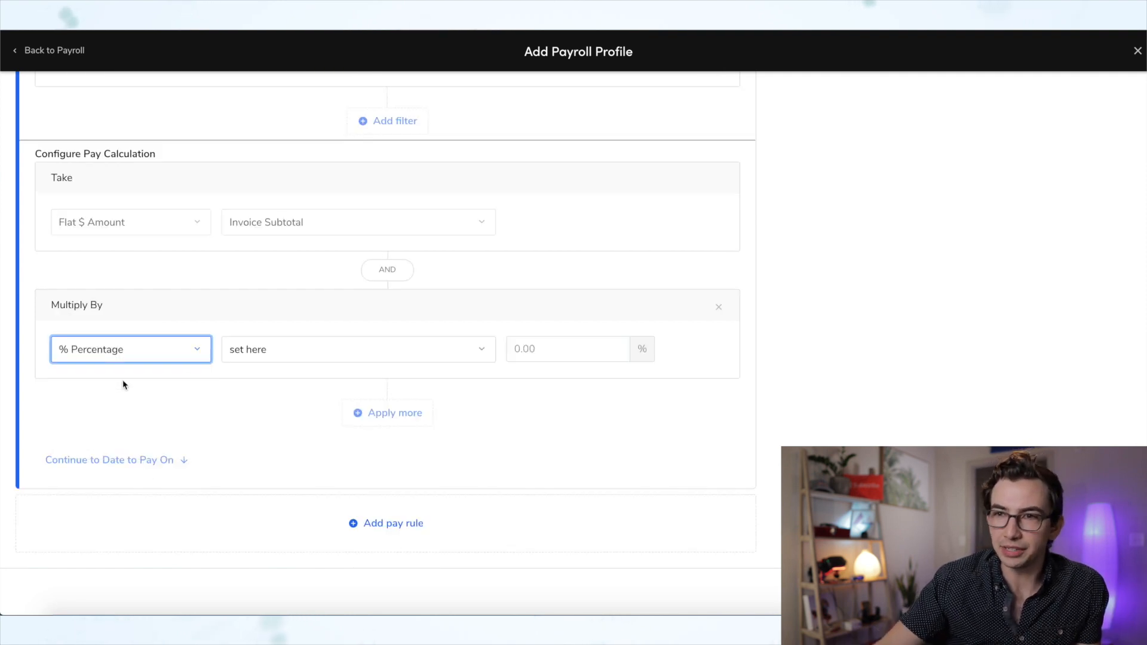
pyautogui.click(326, 363)
pyautogui.click(322, 384)
pyautogui.click(589, 359)
pyautogui.write('5')
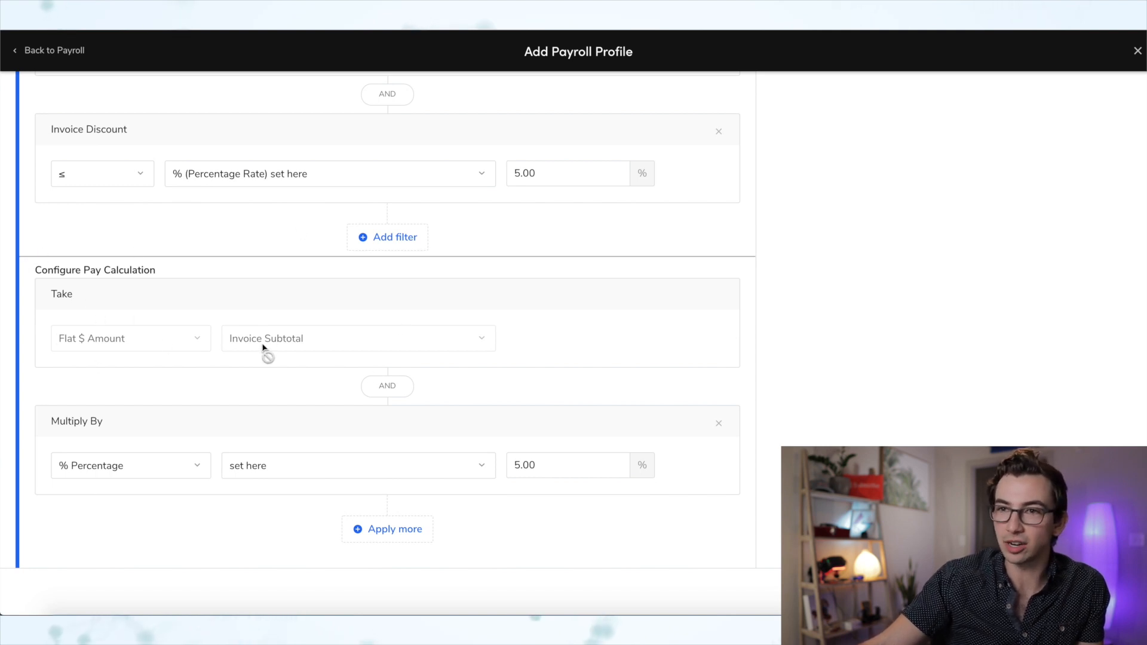
pyautogui.scroll(-2, 289, 339)
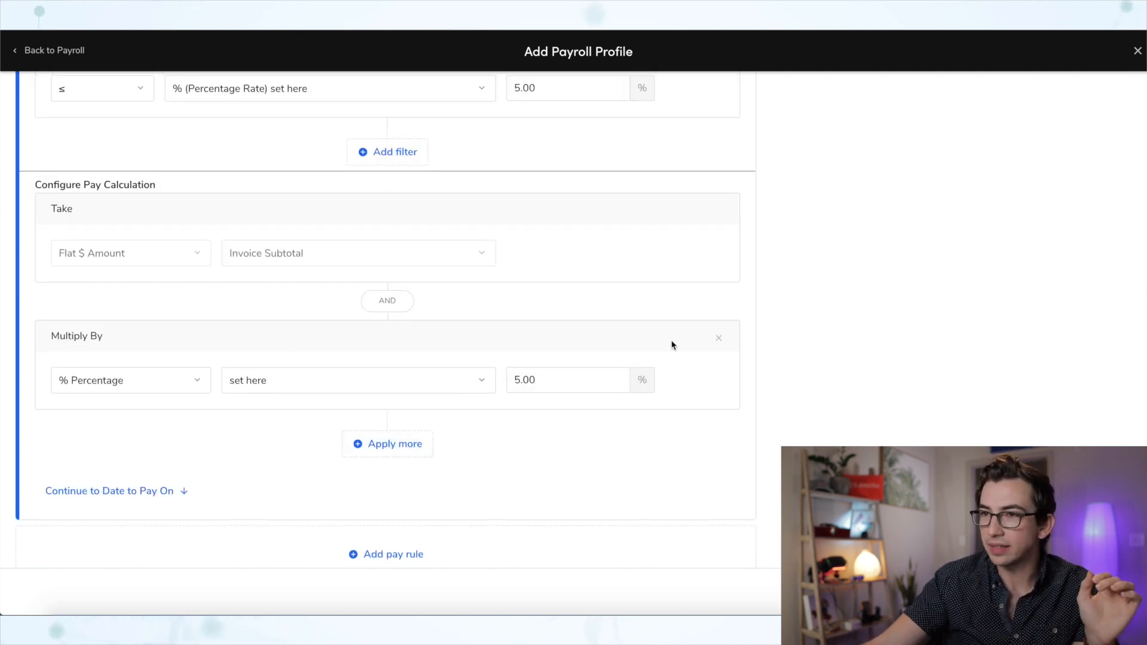
pyautogui.click(719, 339)
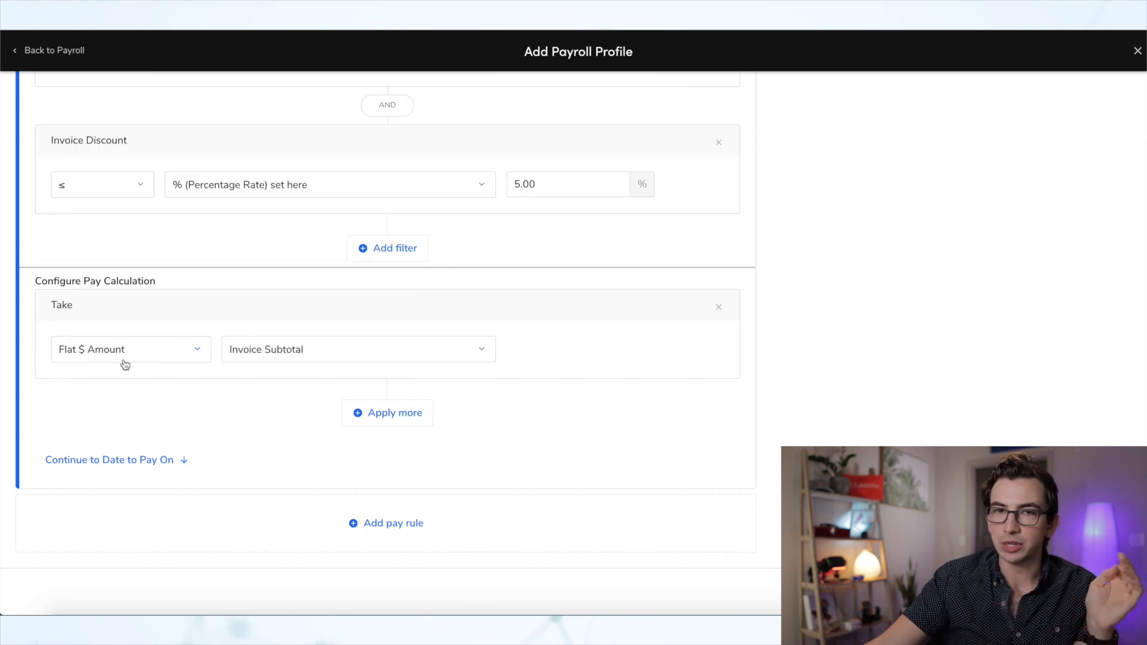
# - Set the pay calculation's flat $ amount to be taken from the Commissionable Base
pyautogui.click(326, 361)
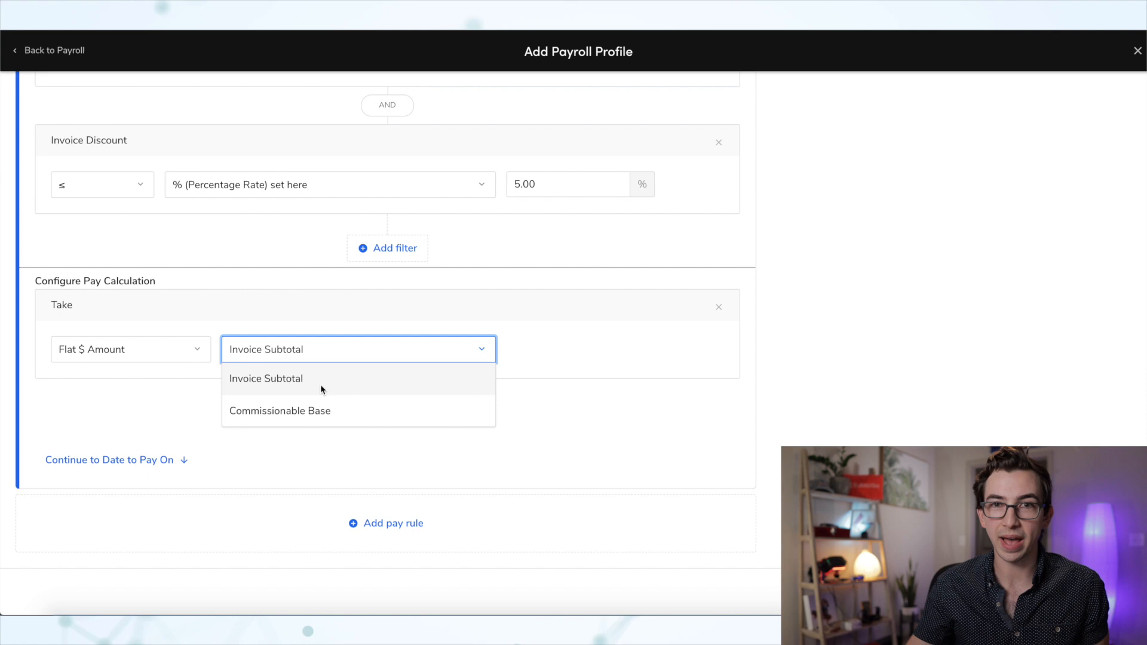
pyautogui.click(317, 411)
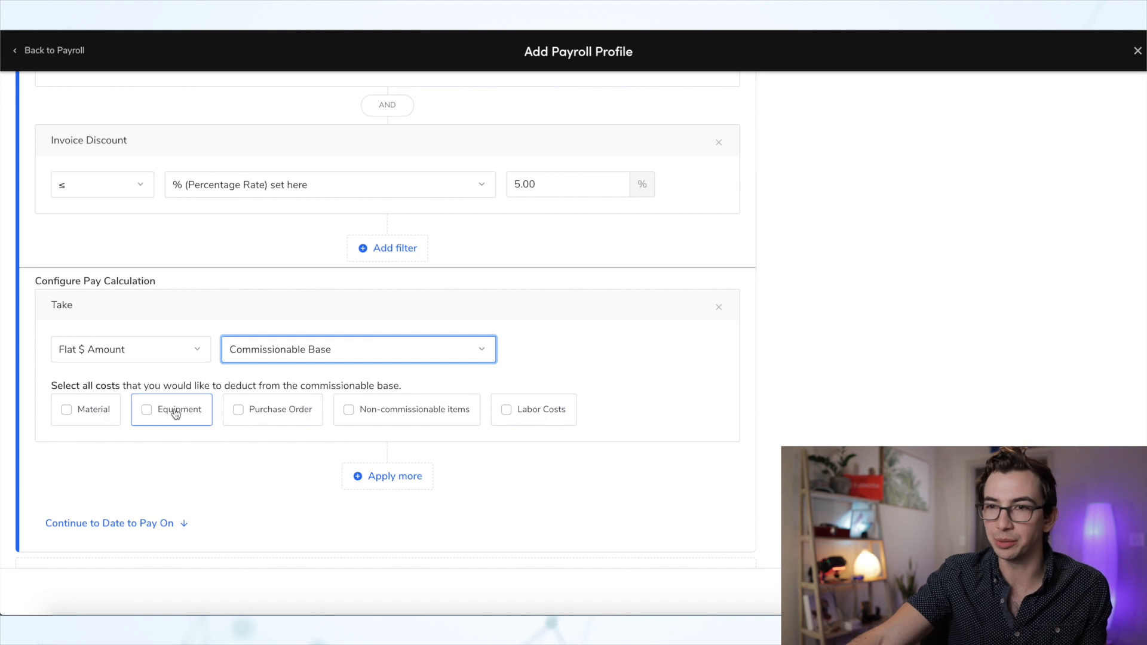
# - Deduct Material, Purchase Order, Non-commissionable items and Labor Costs from the commissionable base
pyautogui.click(66, 409)
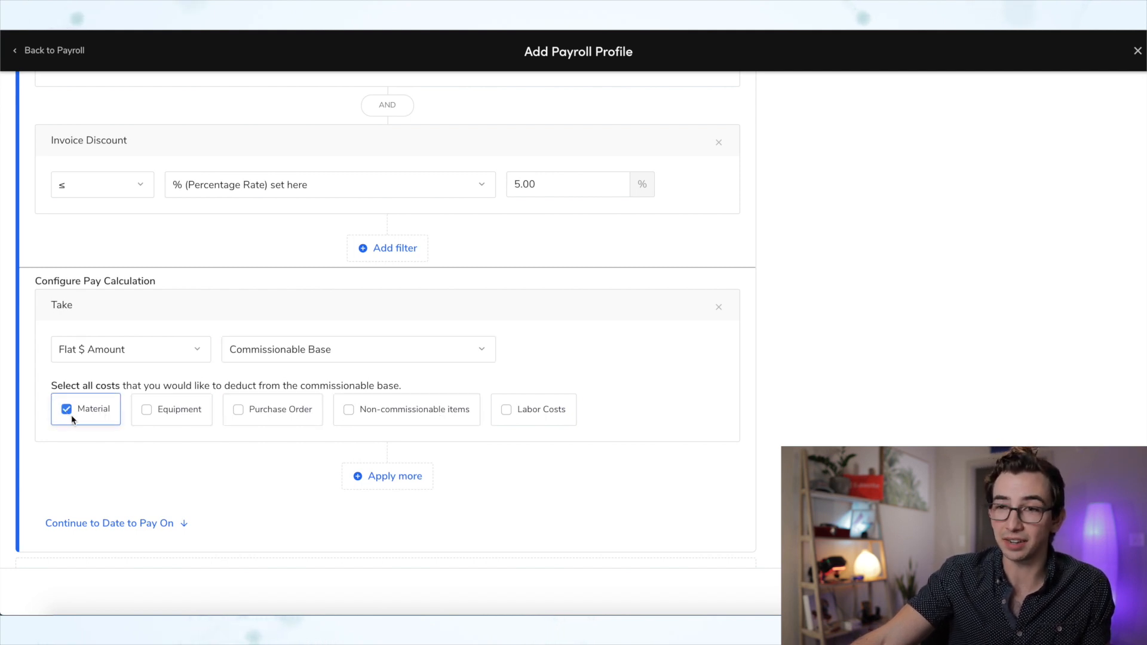
pyautogui.click(238, 417)
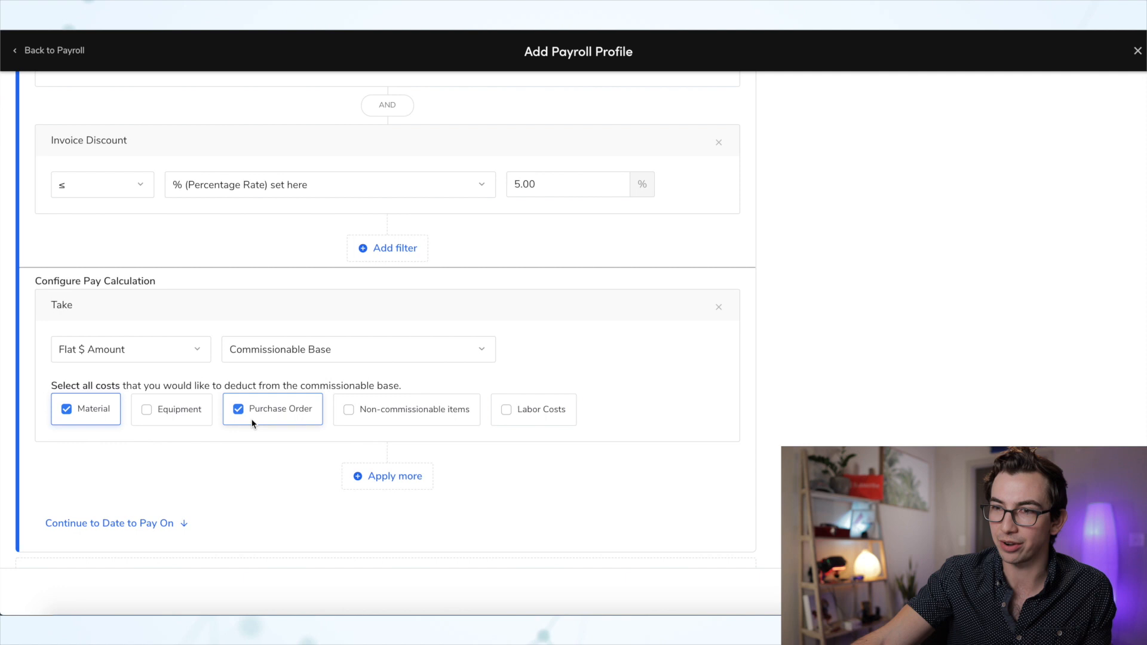
pyautogui.click(349, 416)
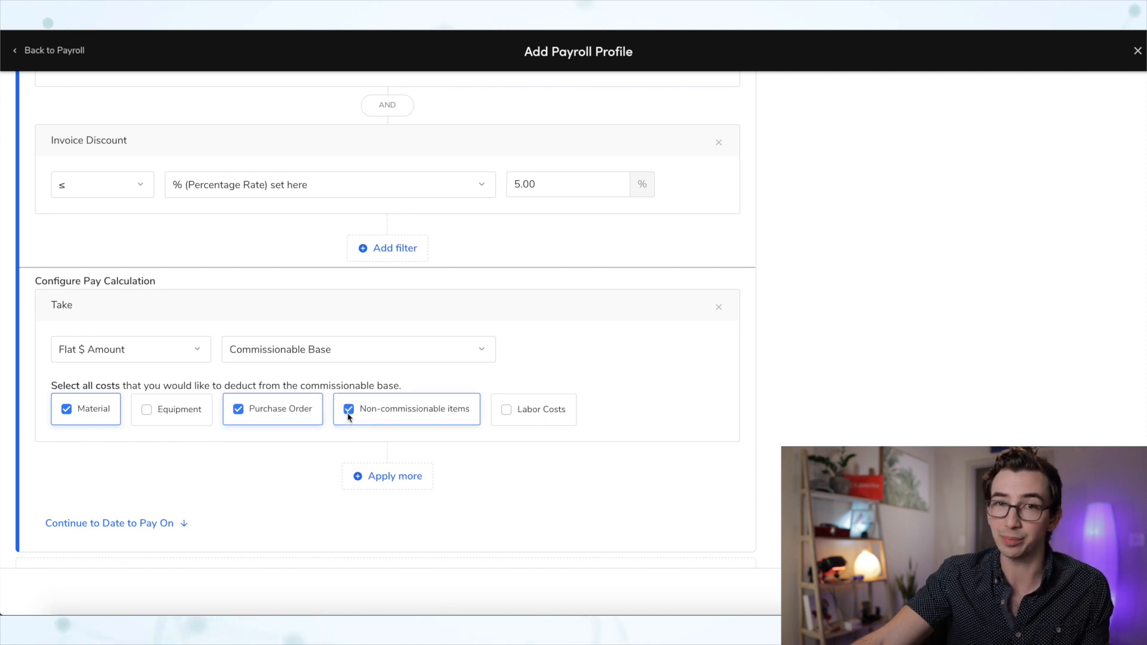
pyautogui.scroll(-1, 505, 355)
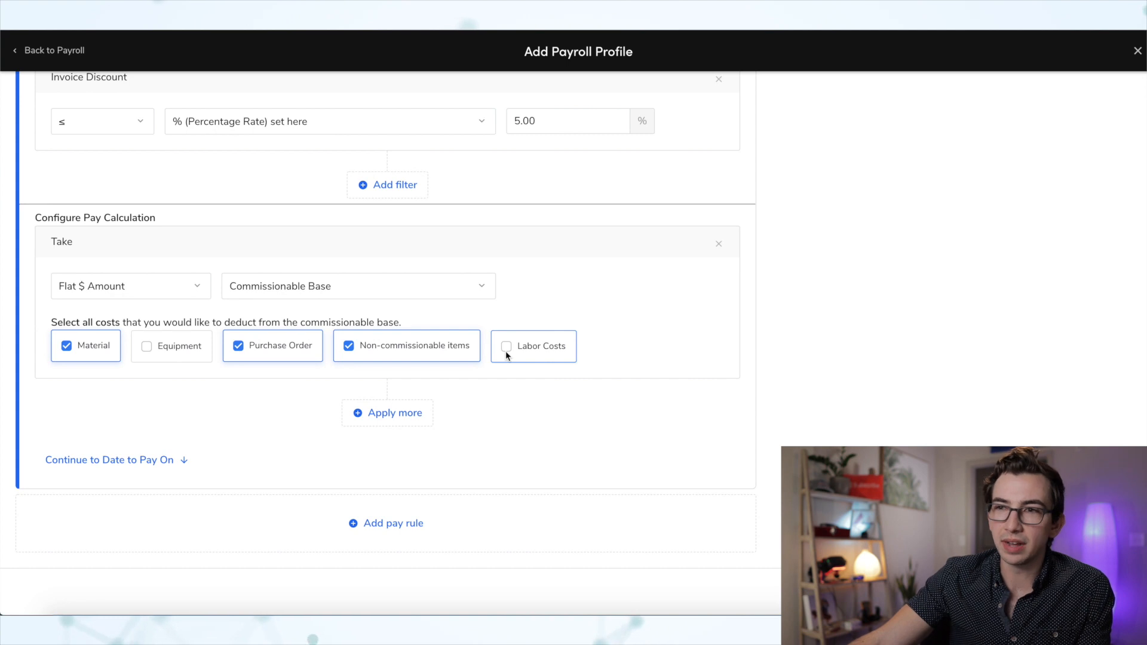
pyautogui.click(507, 348)
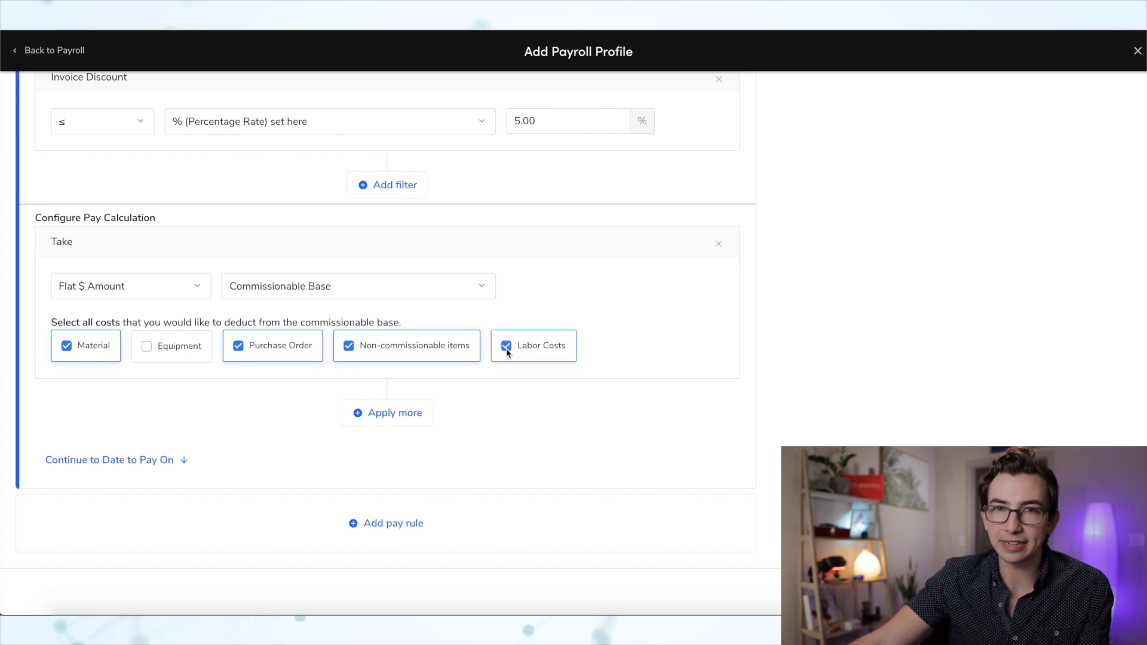
# - Multiply the Performance Bonus rule's commissionable base by a 5% percentage set here
pyautogui.scroll(1, 416, 478)
pyautogui.click(416, 478)
pyautogui.scroll(-2, 235, 493)
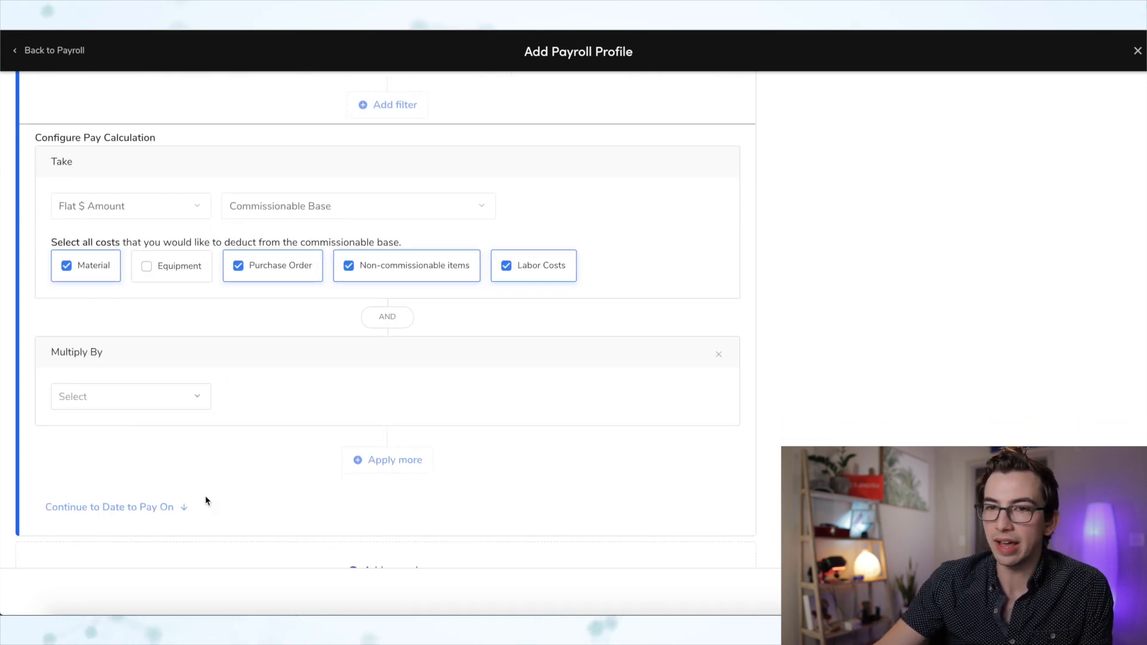
pyautogui.click(170, 400)
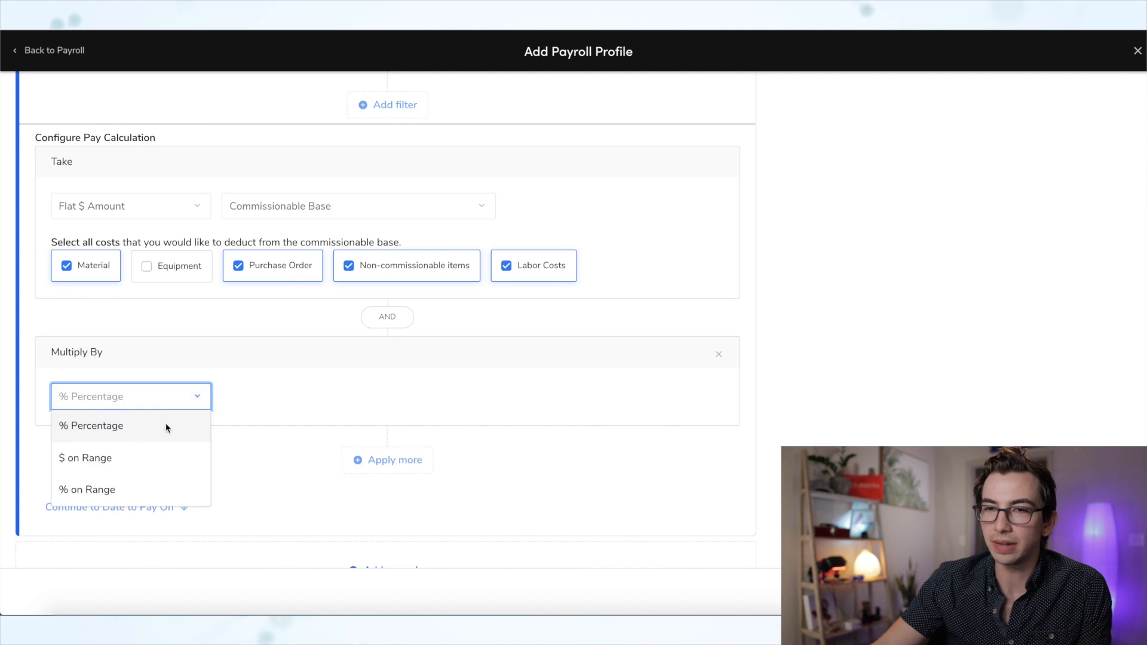
pyautogui.click(166, 424)
pyautogui.click(287, 403)
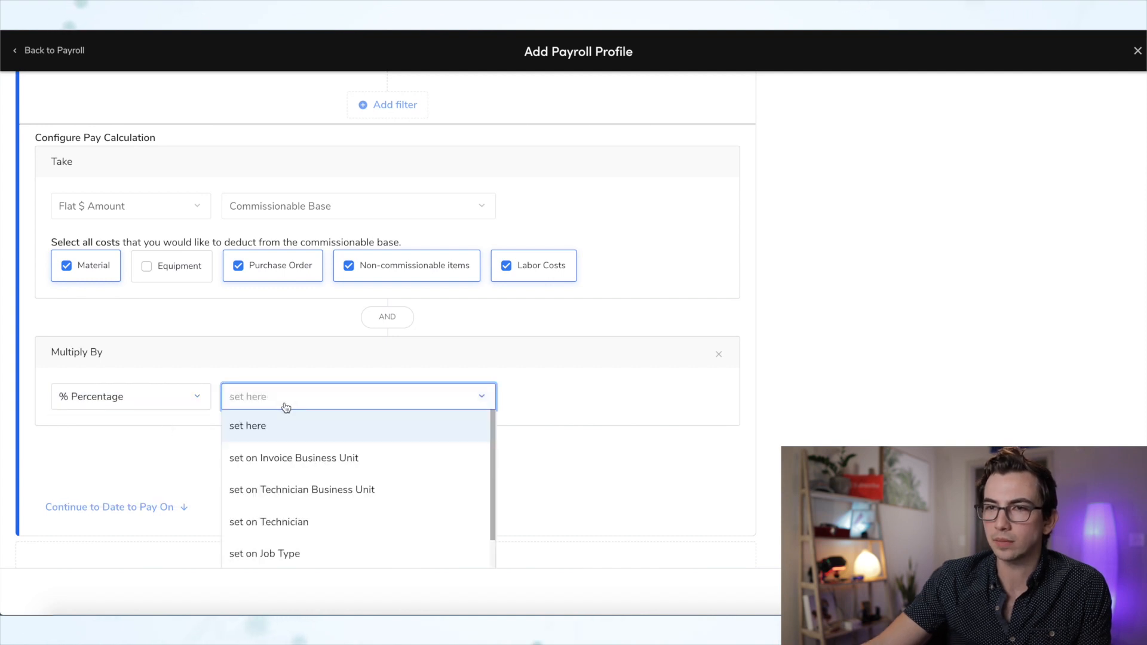
pyautogui.click(359, 425)
pyautogui.click(545, 392)
pyautogui.write('5')
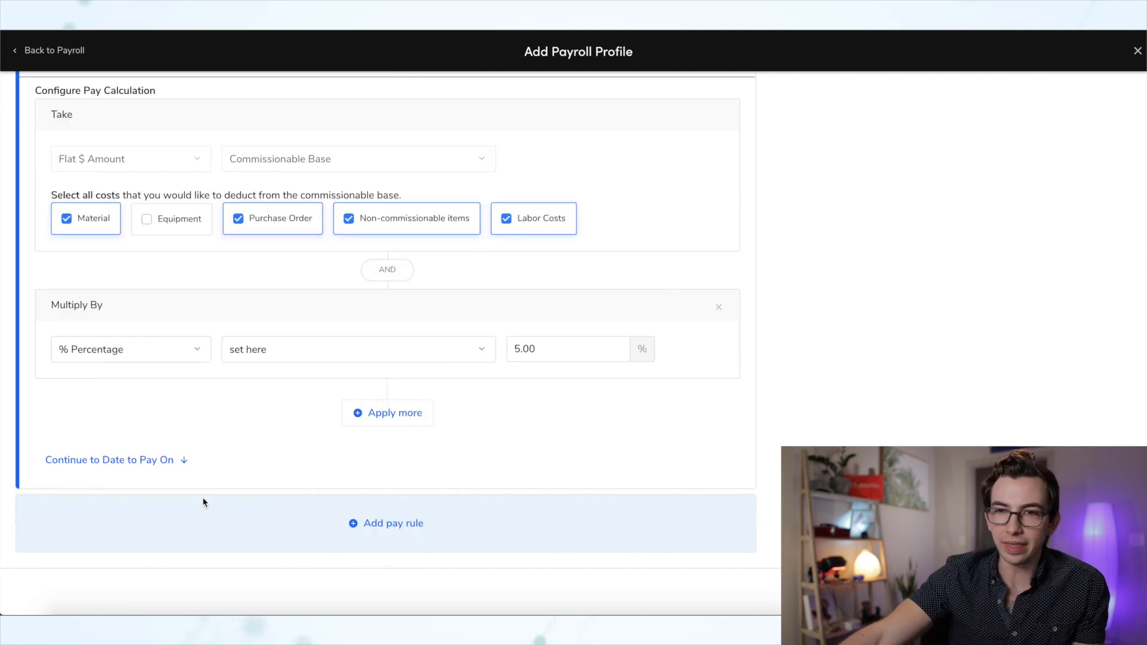
# - Continue to the Performance Bonus rule's date to pay on and keep it set to Payroll Date
pyautogui.click(150, 471)
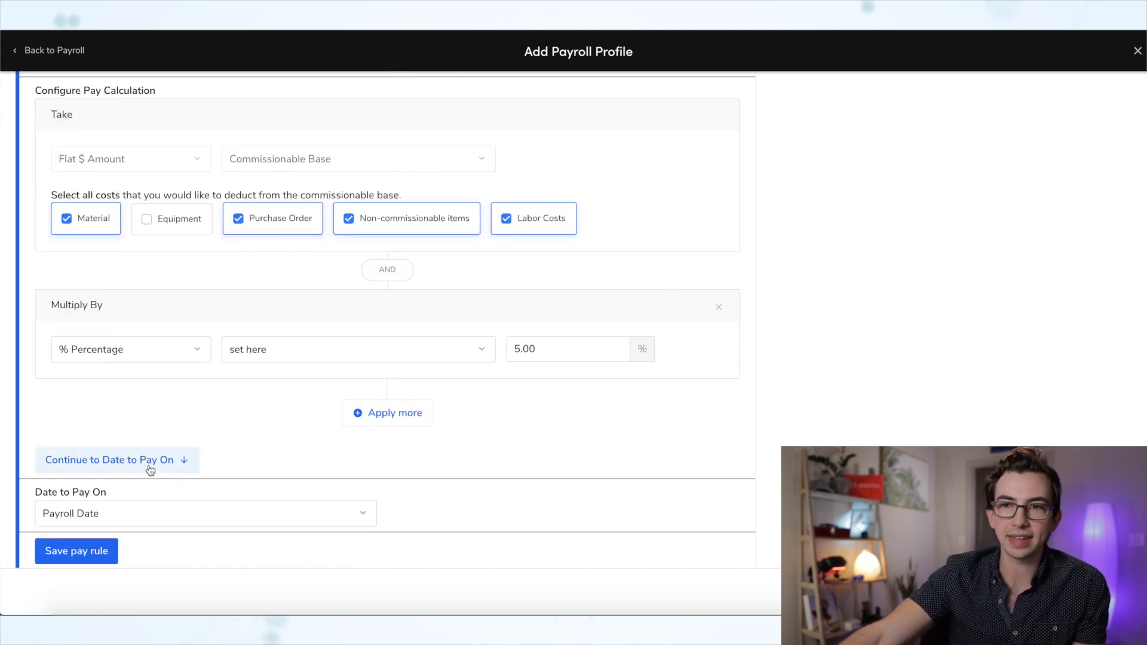
pyautogui.scroll(-2, 329, 427)
pyautogui.click(329, 428)
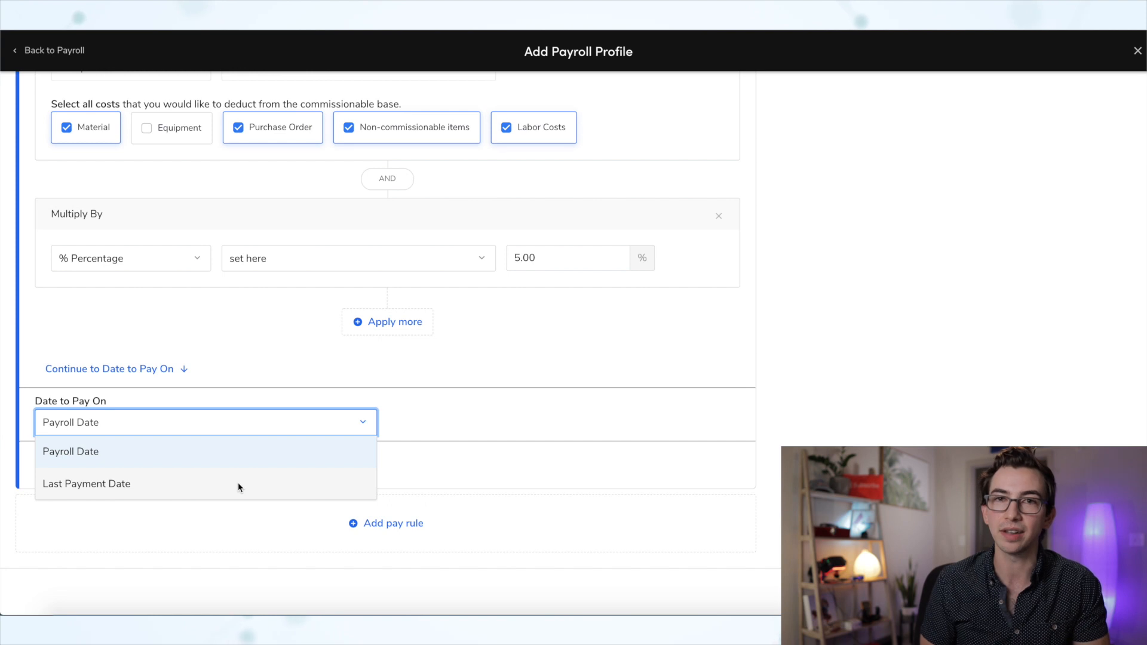
pyautogui.click(167, 483)
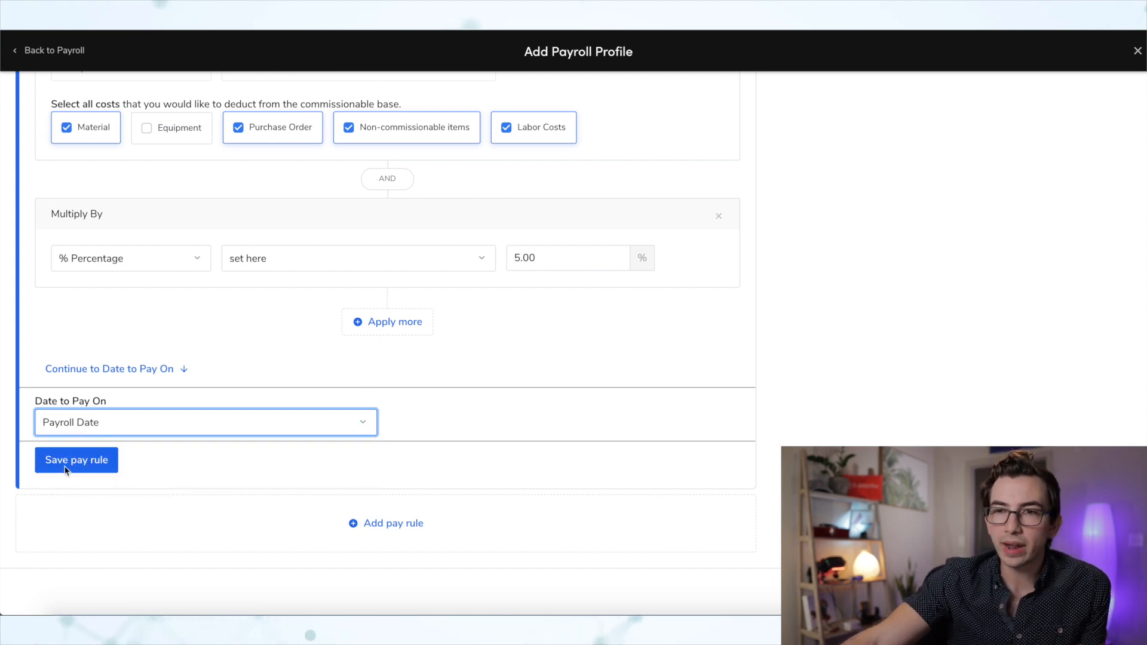
# - Open the profile test, select four technicians for the report and view its date range options
pyautogui.scroll(1, 387, 323)
pyautogui.scroll(10, 387, 322)
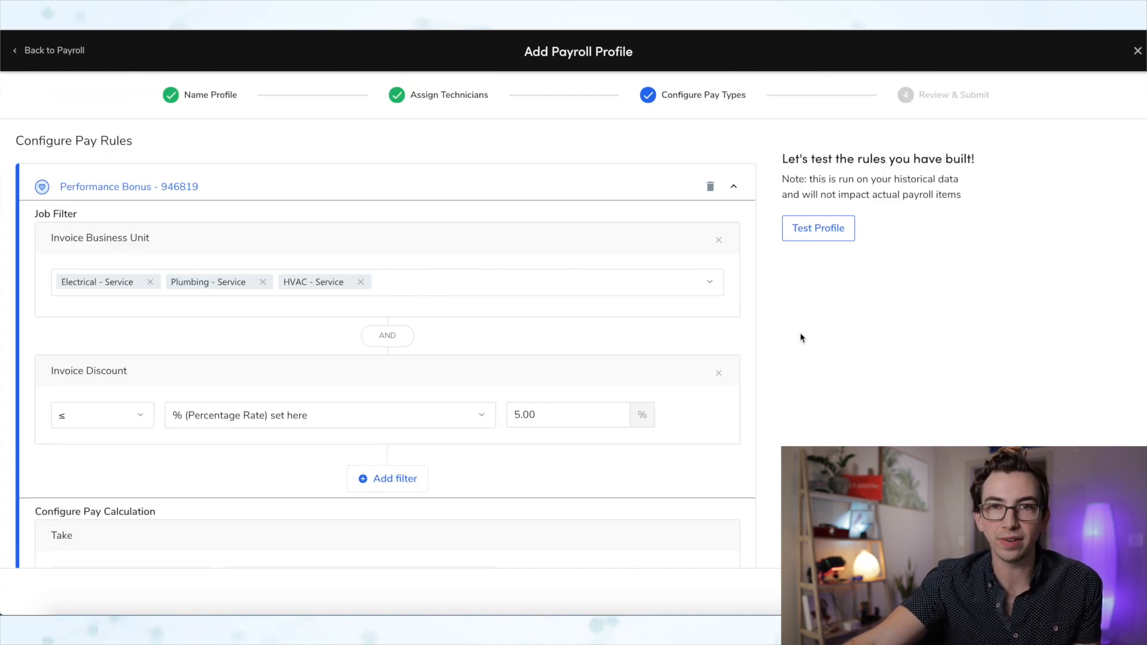
pyautogui.click(818, 227)
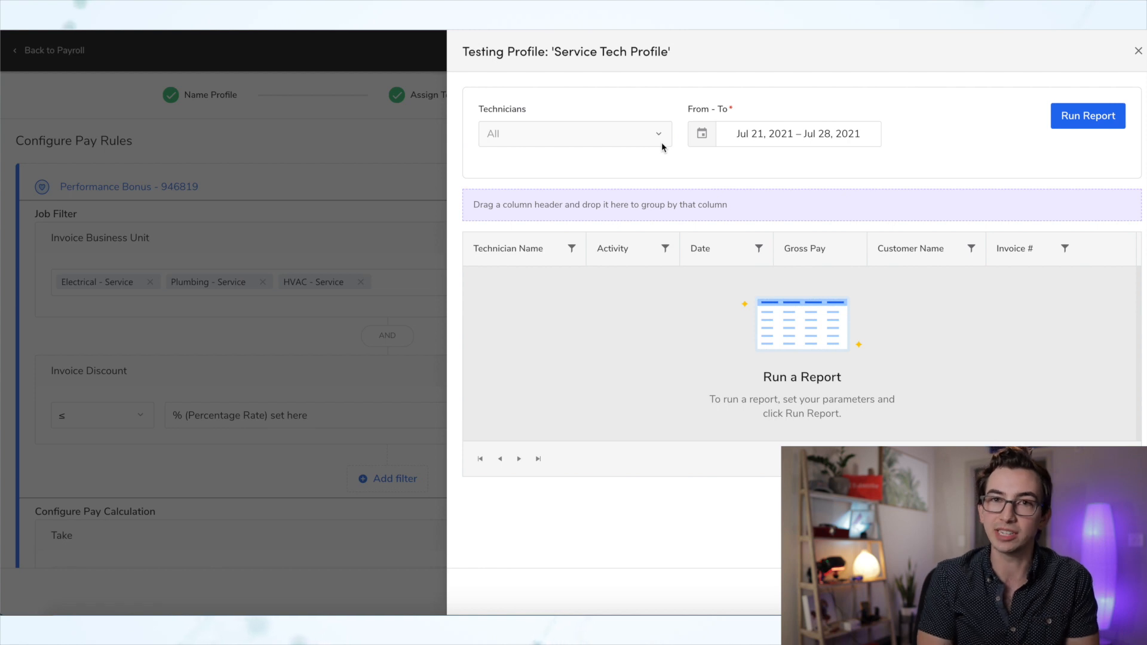
pyautogui.click(662, 144)
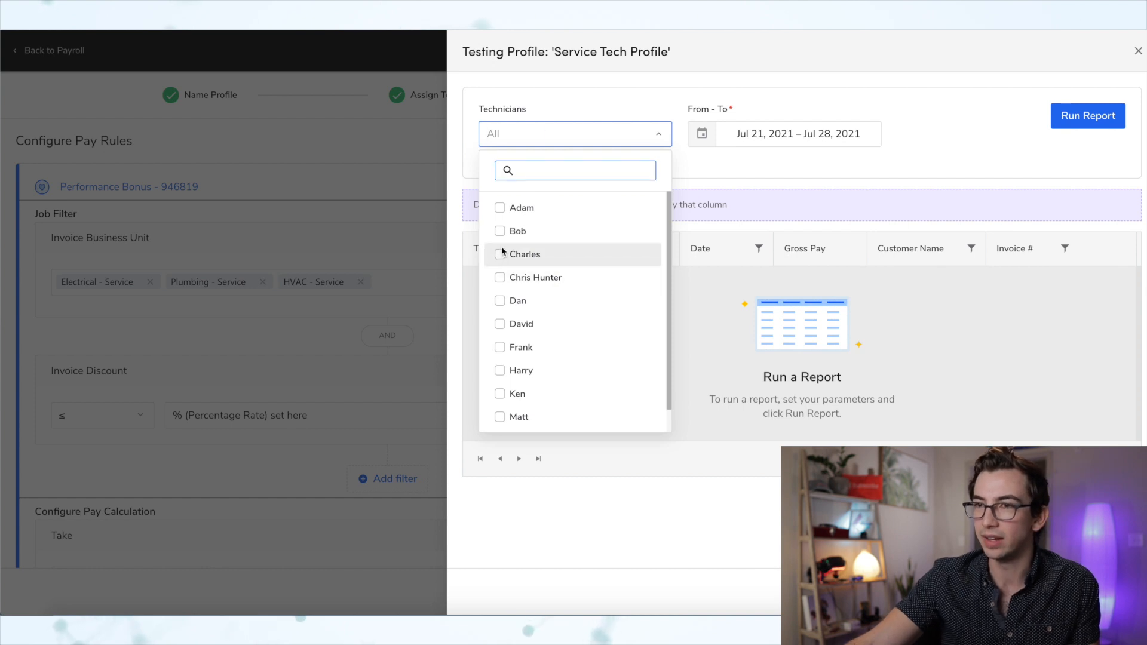
pyautogui.click(500, 254)
pyautogui.click(500, 232)
pyautogui.click(500, 371)
pyautogui.click(500, 347)
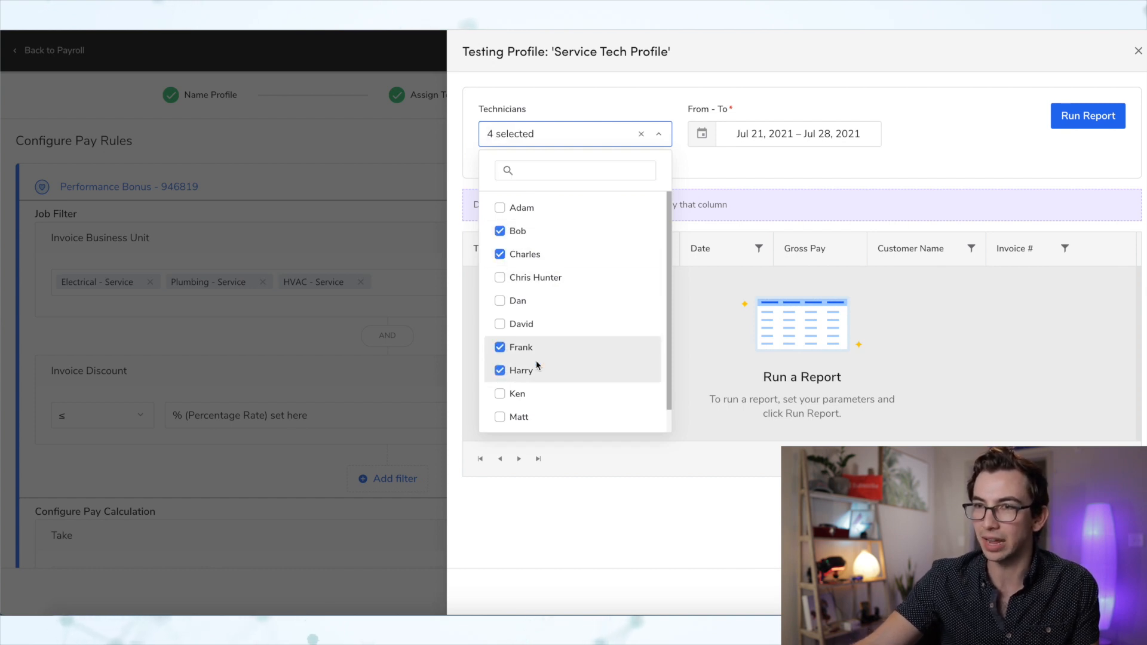
pyautogui.click(798, 134)
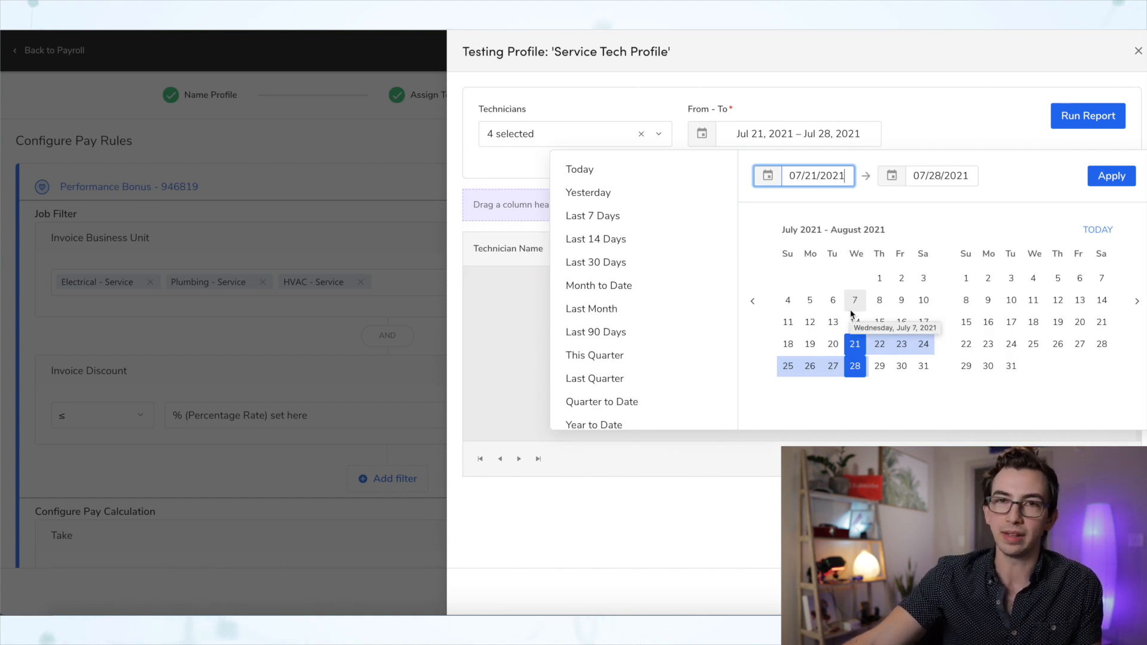
pyautogui.click(853, 309)
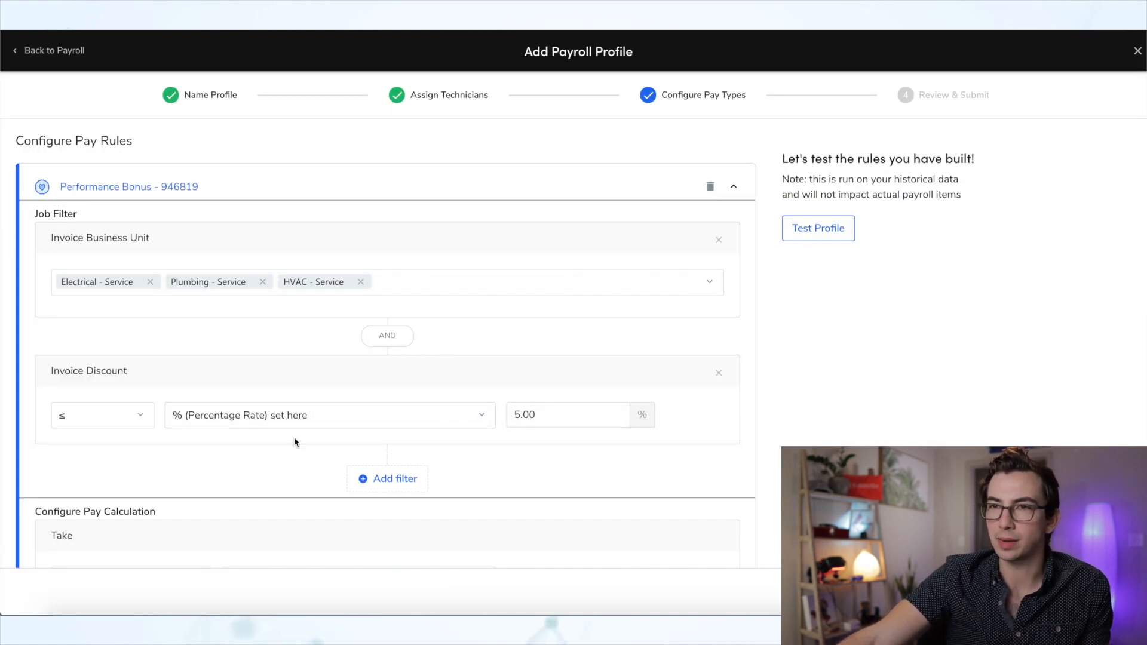
# - Add a TGL/Turnover Bonus Paid on Installation pay rule below the Performance Bonus rule
pyautogui.scroll(-6, 293, 430)
pyautogui.scroll(-2, 293, 430)
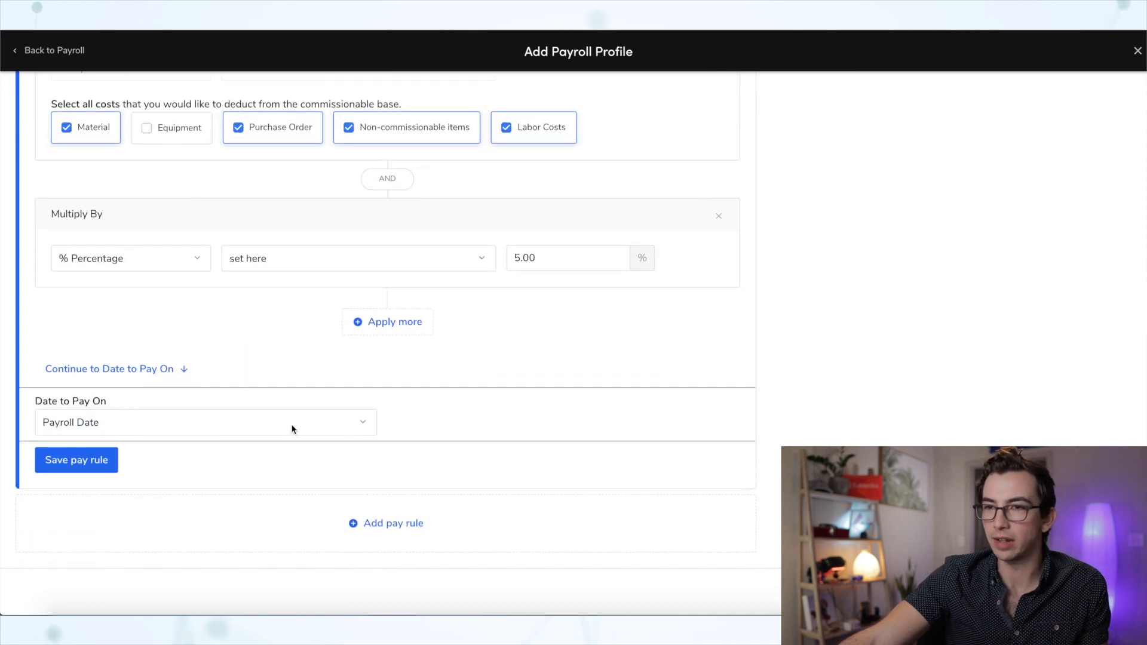
pyautogui.click(405, 530)
pyautogui.scroll(-3, 617, 520)
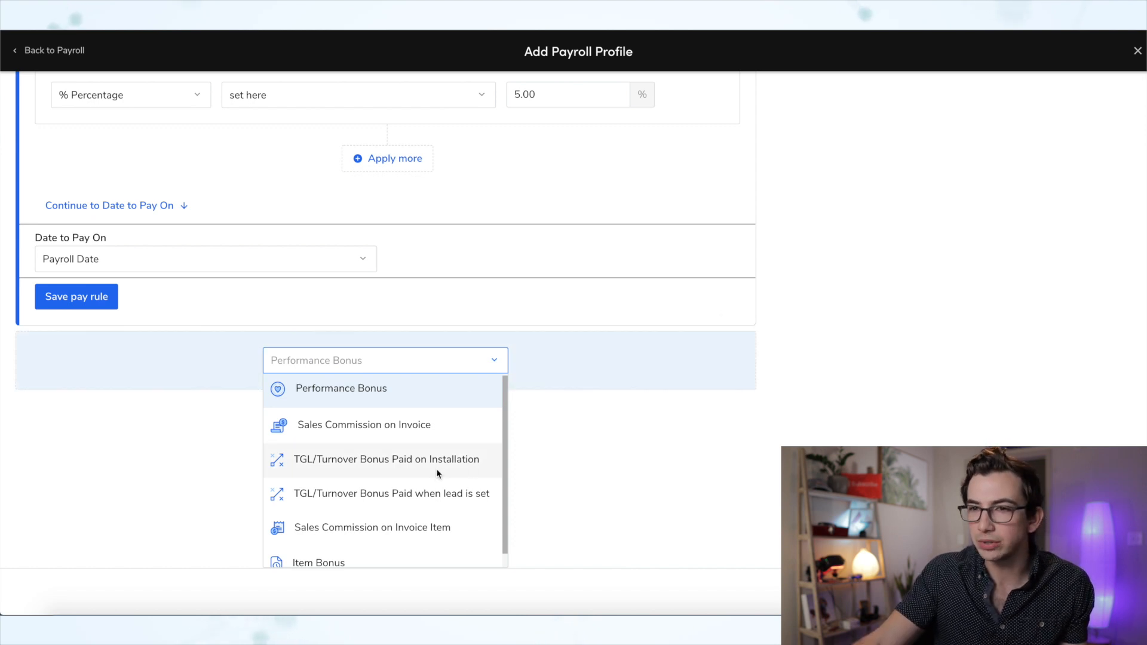
pyautogui.click(336, 467)
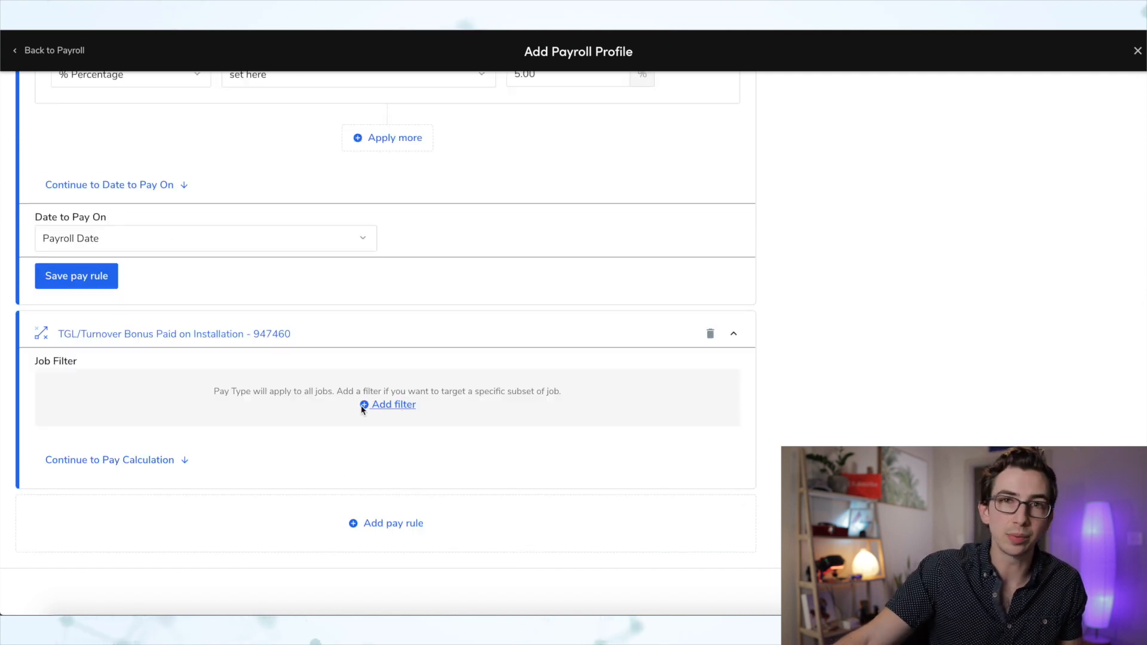
# - Continue to the turnover bonus's pay calculation without a job filter and take the Invoice Subtotal as a flat $ amount
pyautogui.click(131, 461)
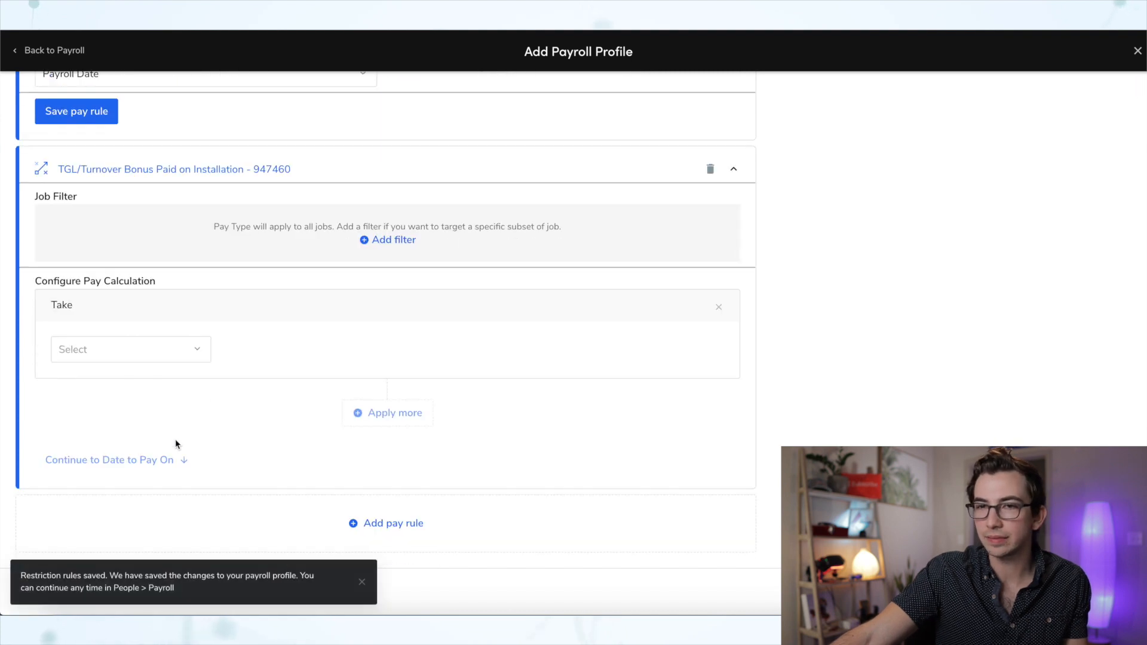
pyautogui.click(199, 356)
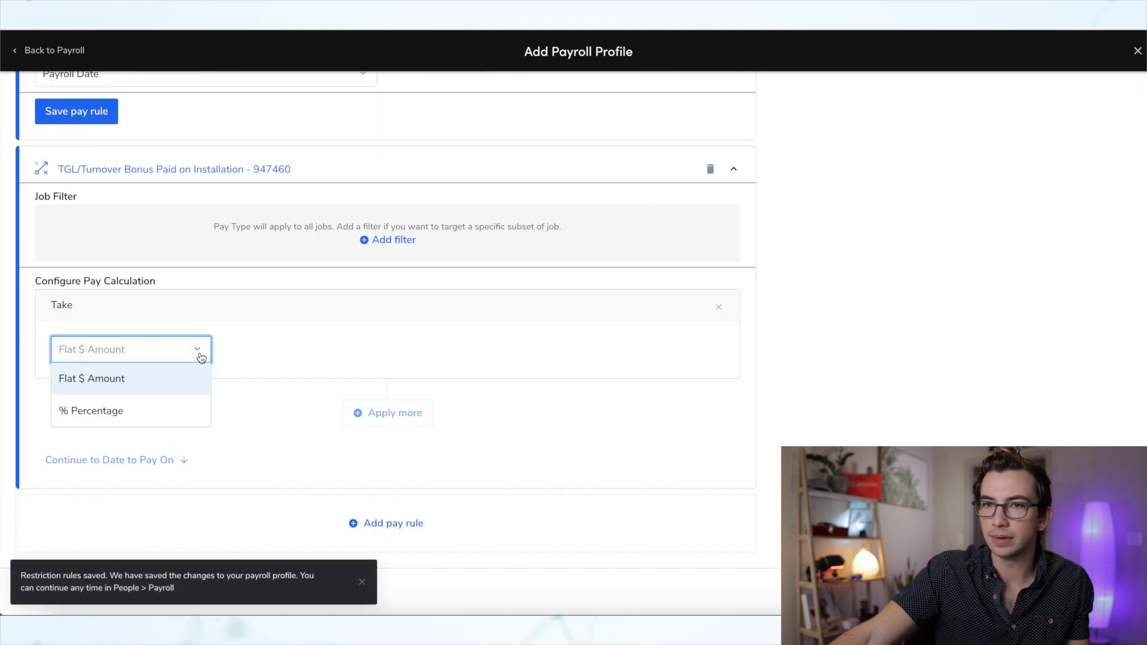
pyautogui.click(130, 378)
pyautogui.click(322, 349)
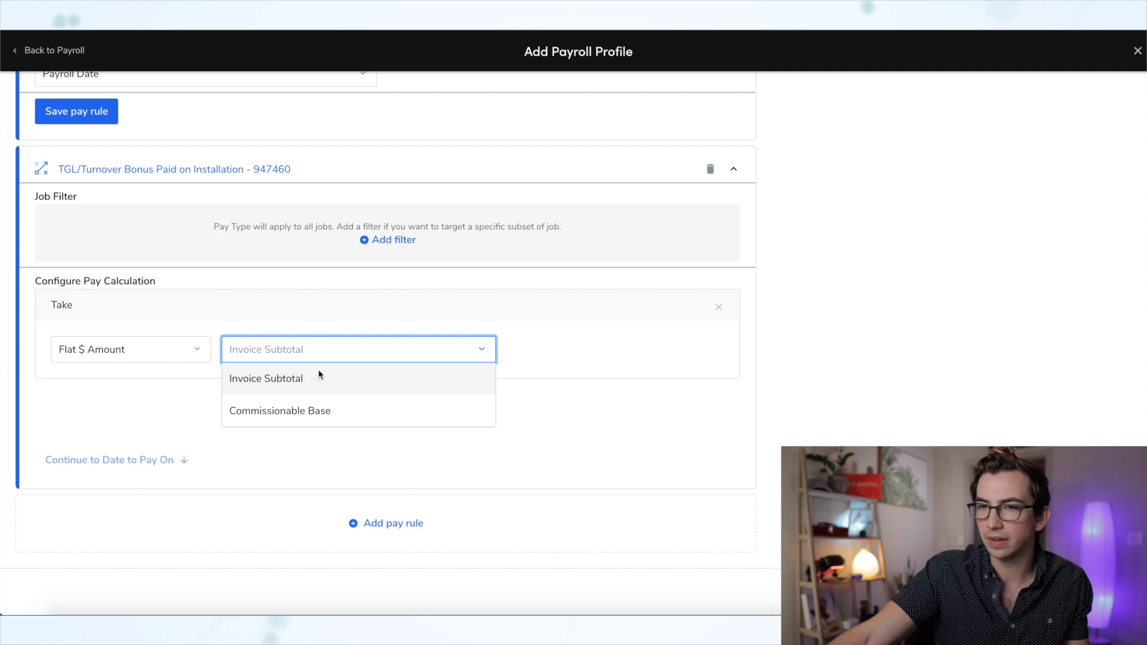
pyautogui.click(318, 389)
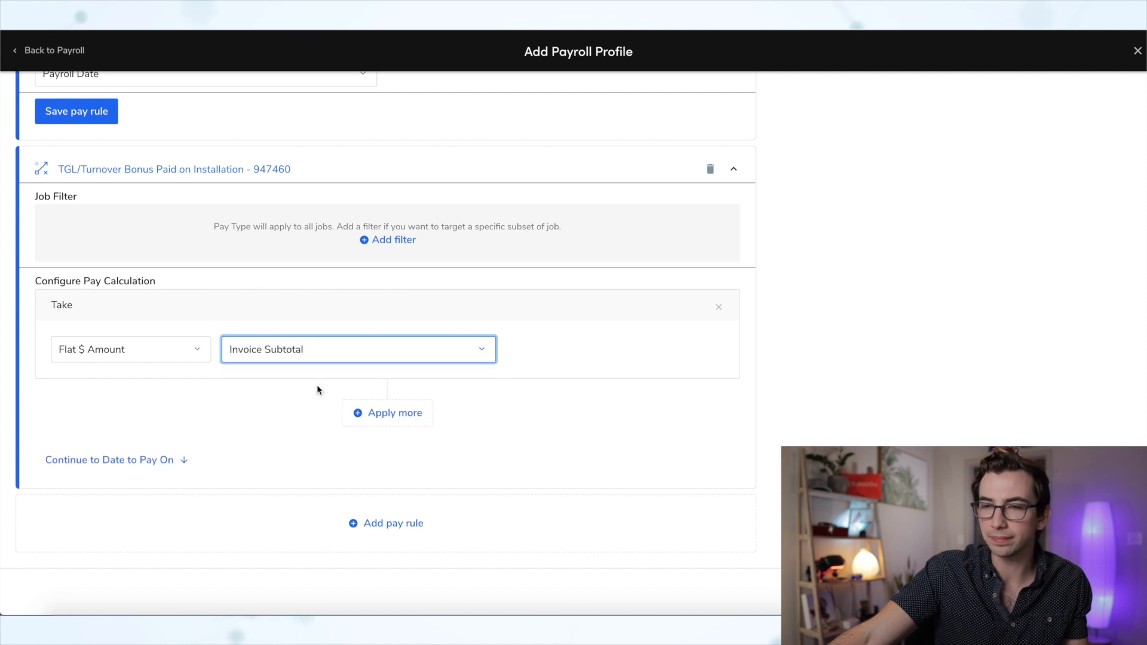
pyautogui.click(346, 357)
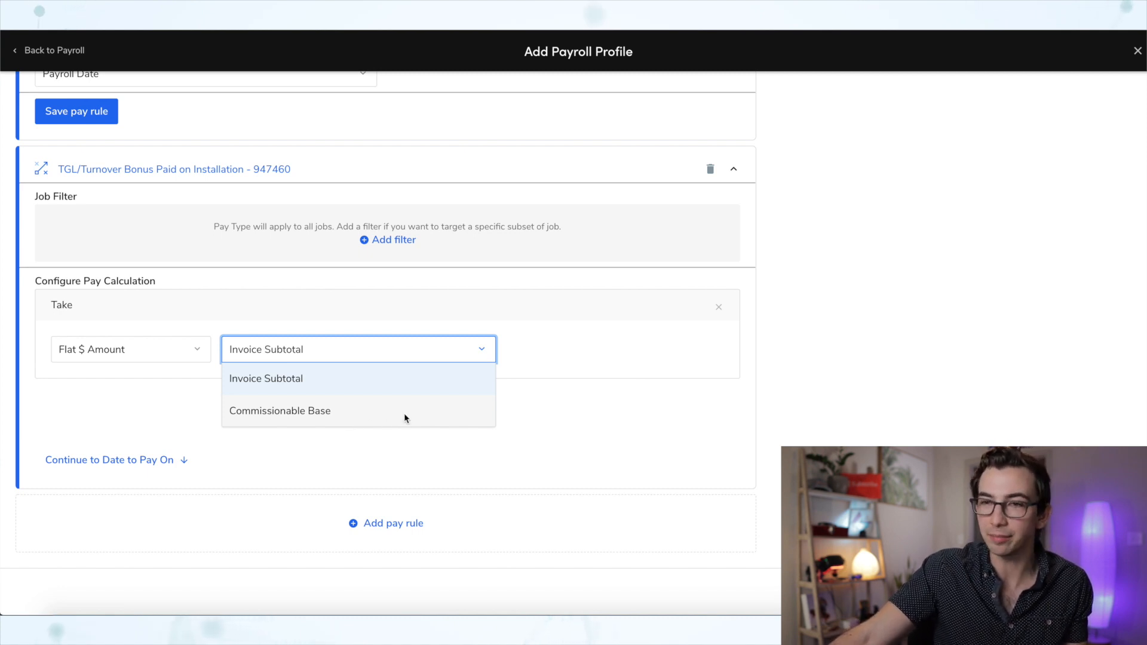
pyautogui.click(405, 389)
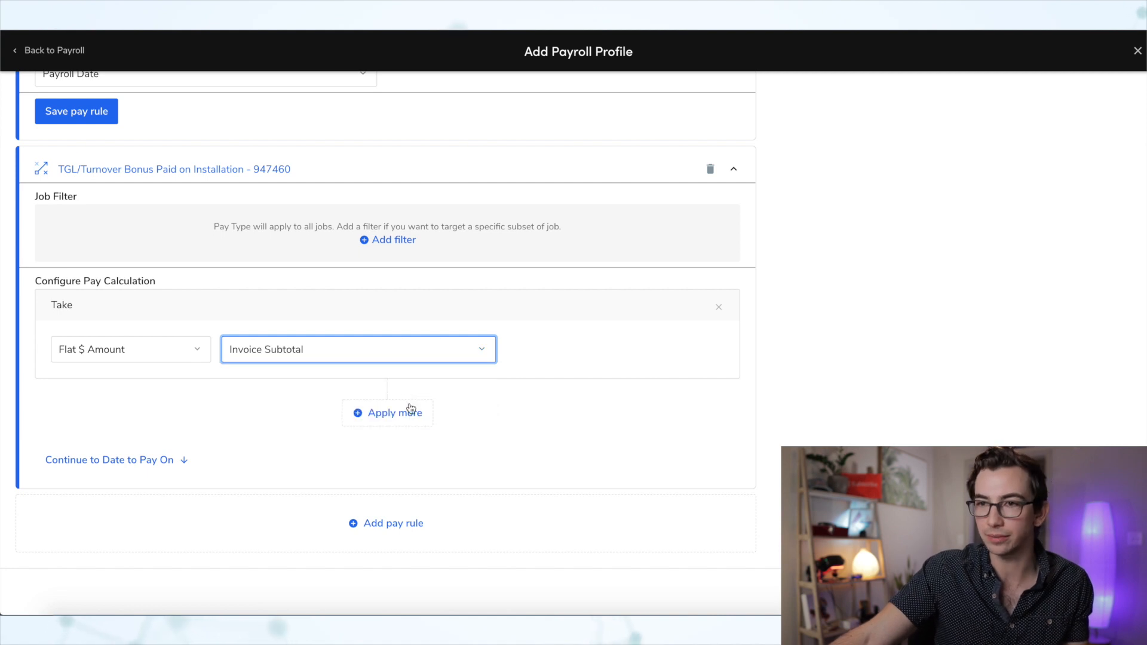
# - Multiply the turnover bonus's invoice subtotal by a 3% percentage set here
pyautogui.click(409, 403)
pyautogui.click(185, 394)
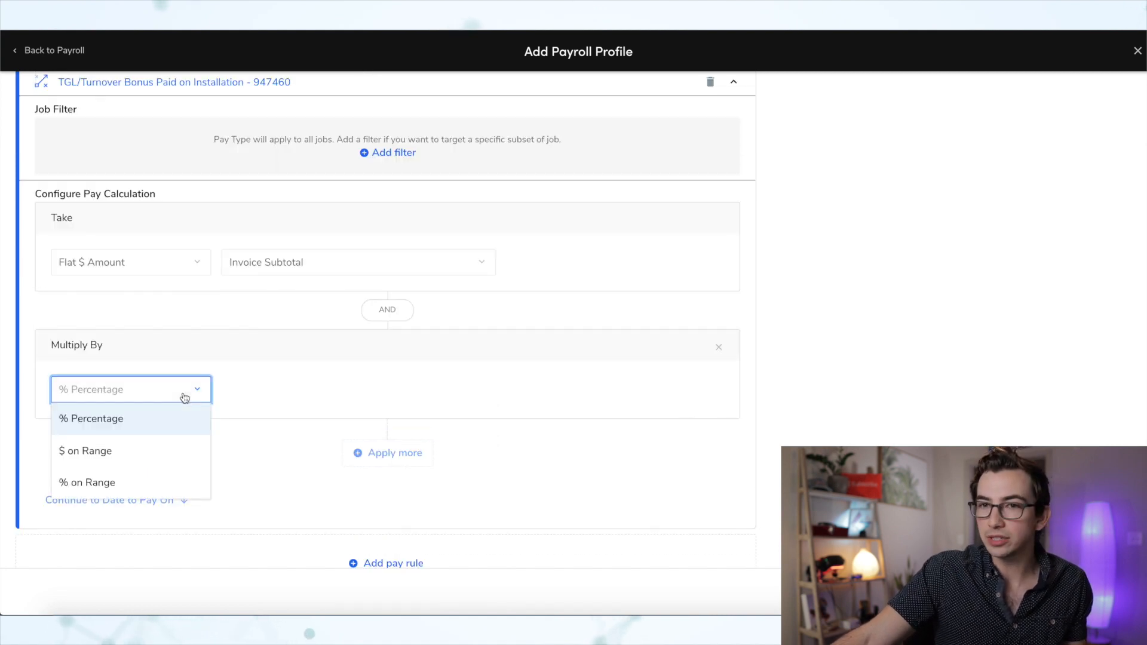
pyautogui.click(165, 427)
pyautogui.click(327, 394)
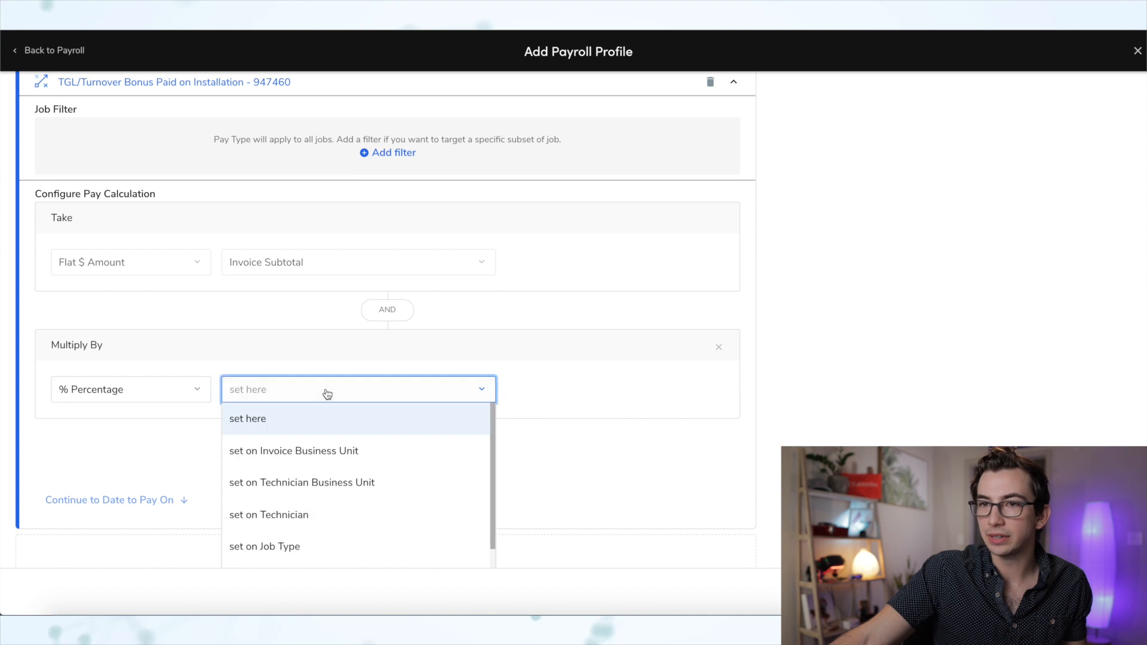
pyautogui.click(322, 424)
pyautogui.click(613, 379)
pyautogui.write('3')
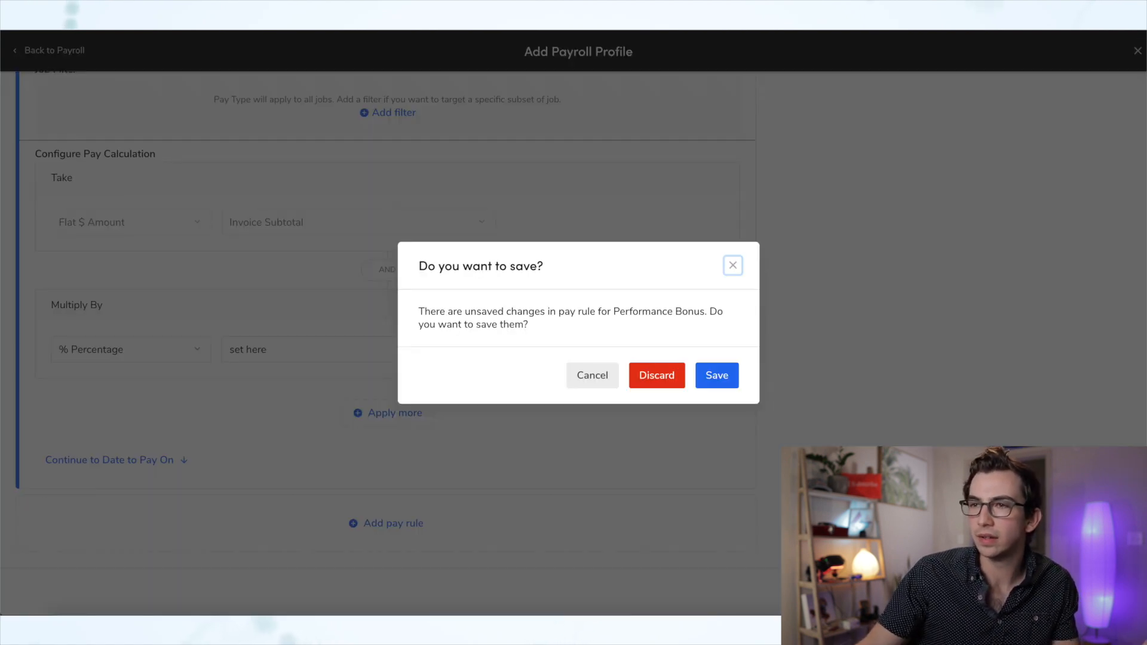
# - Save the pending Performance Bonus rule changes, and review and submit the payroll profile
pyautogui.click(724, 376)
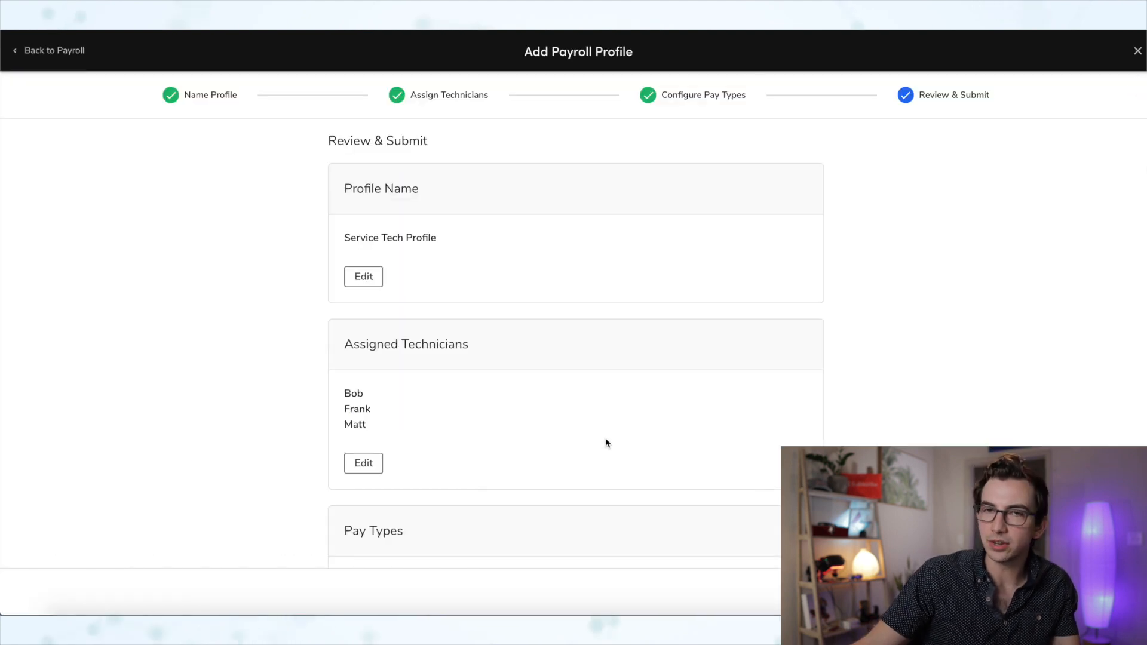
pyautogui.scroll(-2, 604, 440)
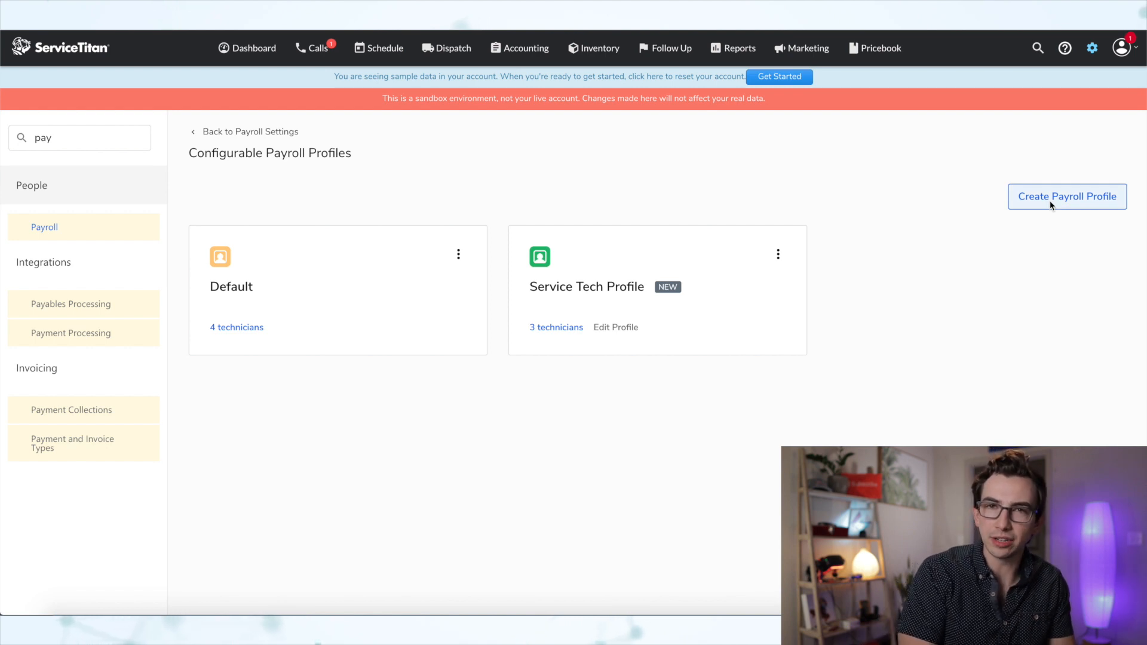
# - Create a new payroll profile and name it Sales Profile
pyautogui.click(1046, 202)
pyautogui.click(544, 225)
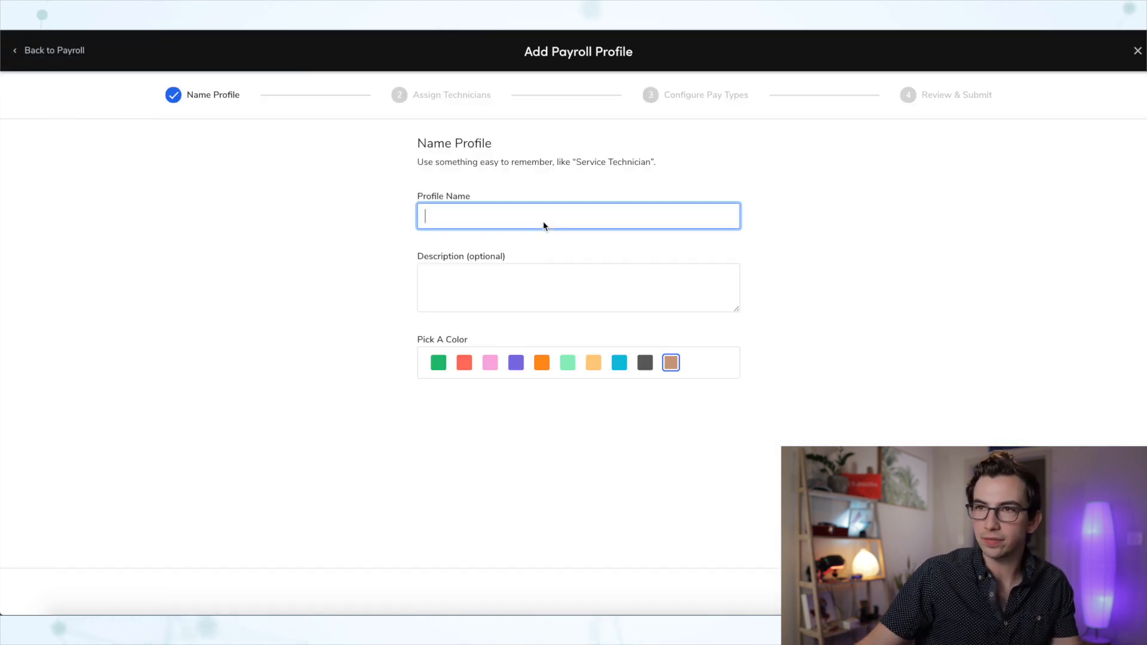
pyautogui.write('Sales ')
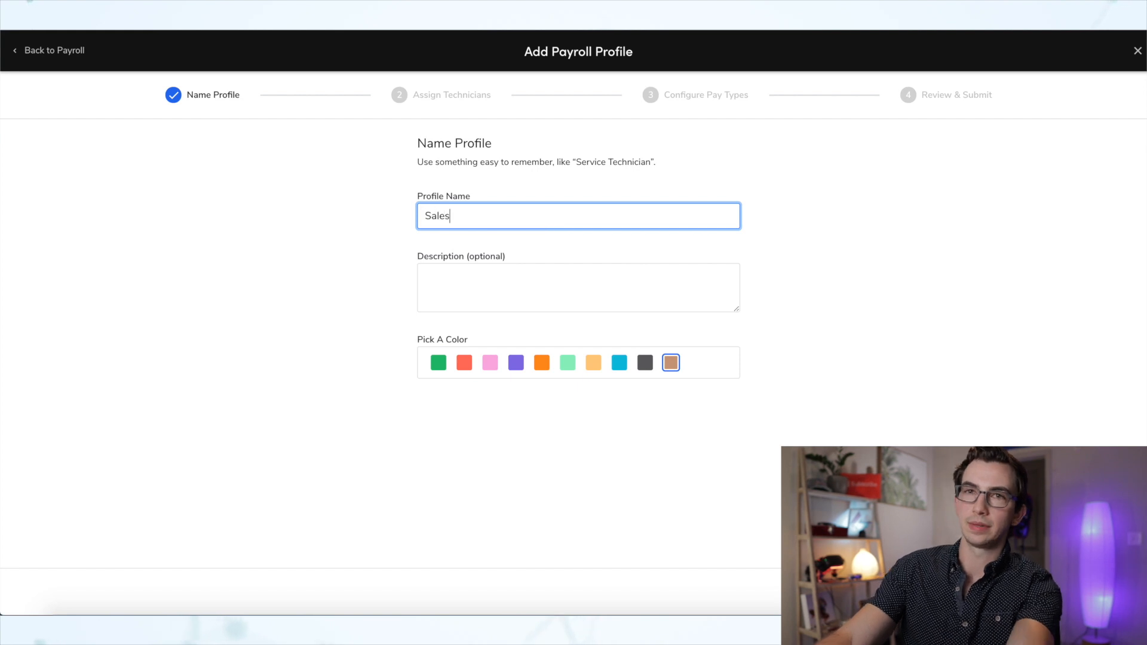
pyautogui.write('Profi')
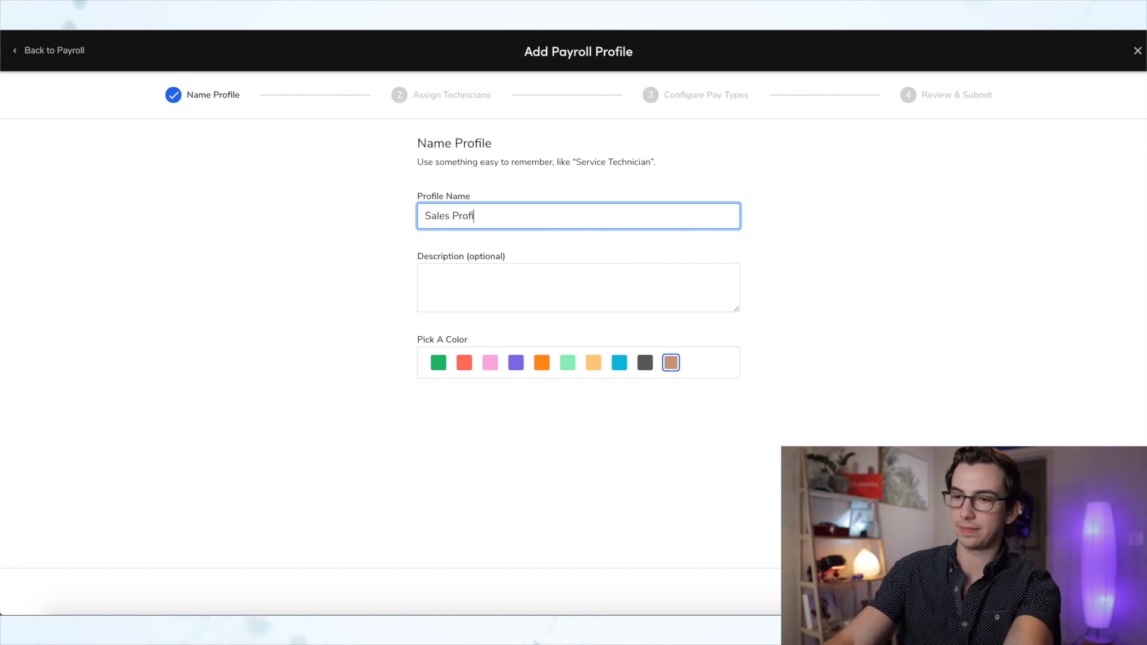
pyautogui.write('le')
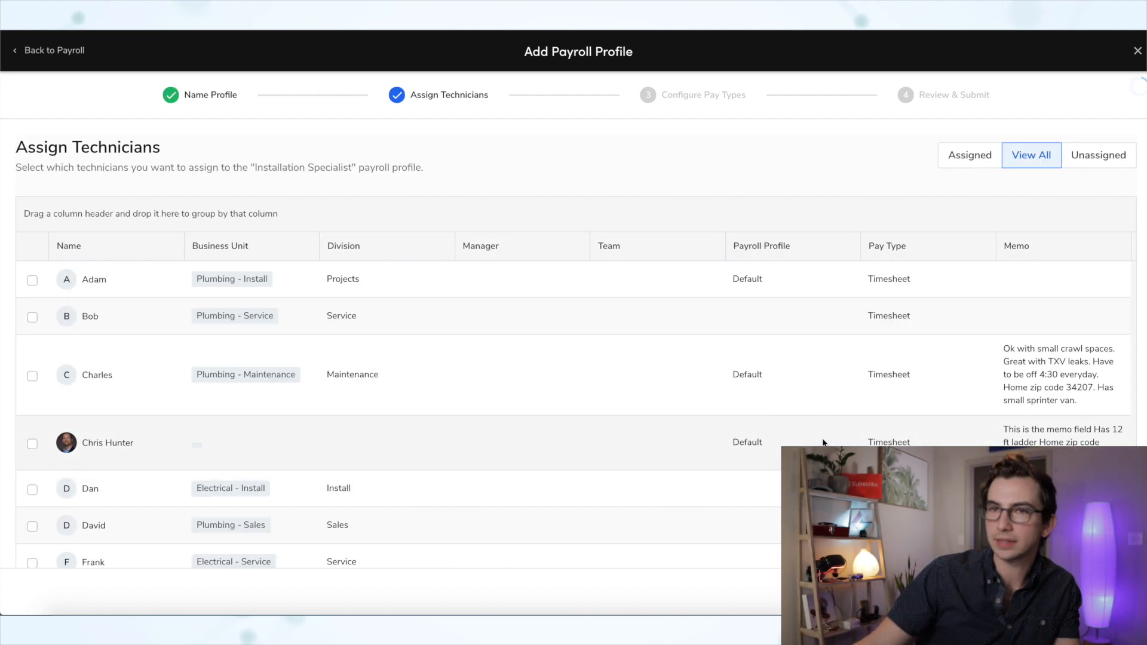
# - Assign the technician from the Plumbing - Sales business unit to the sales payroll profile
pyautogui.scroll(-1, 57, 491)
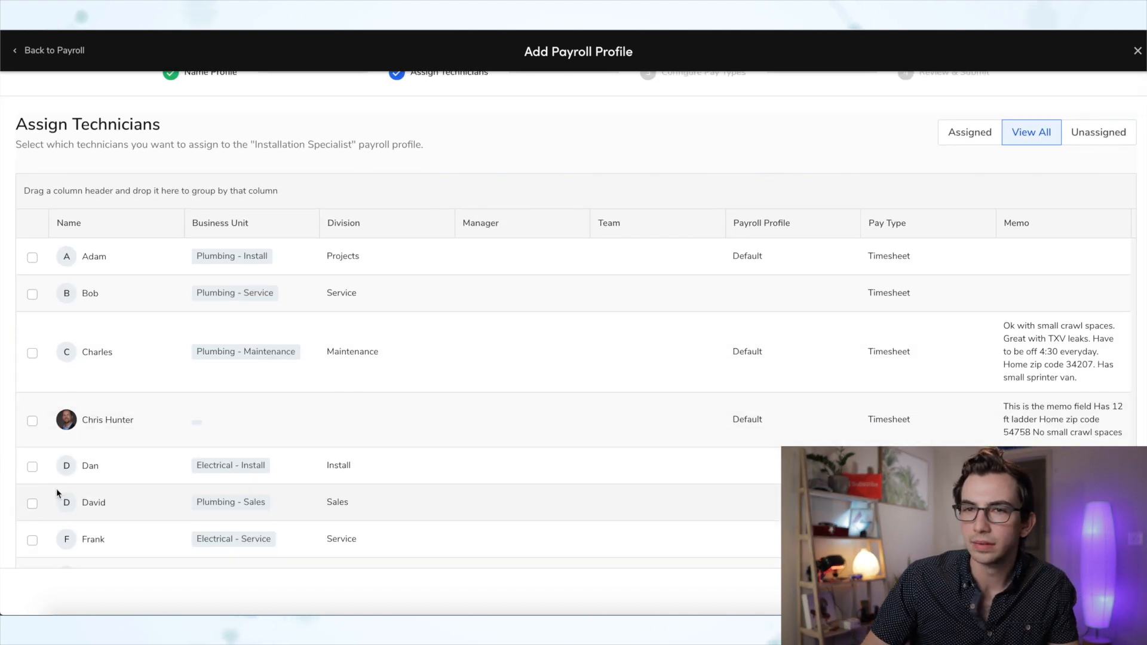
pyautogui.click(32, 504)
pyautogui.scroll(-3, 81, 382)
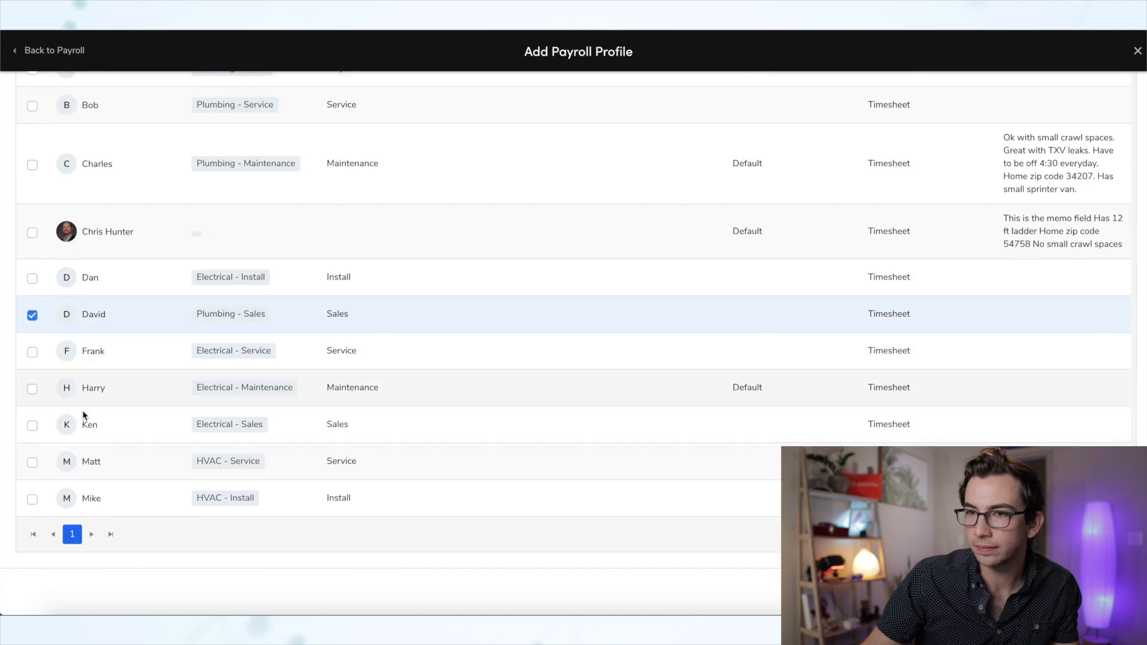
pyautogui.scroll(4, 313, 397)
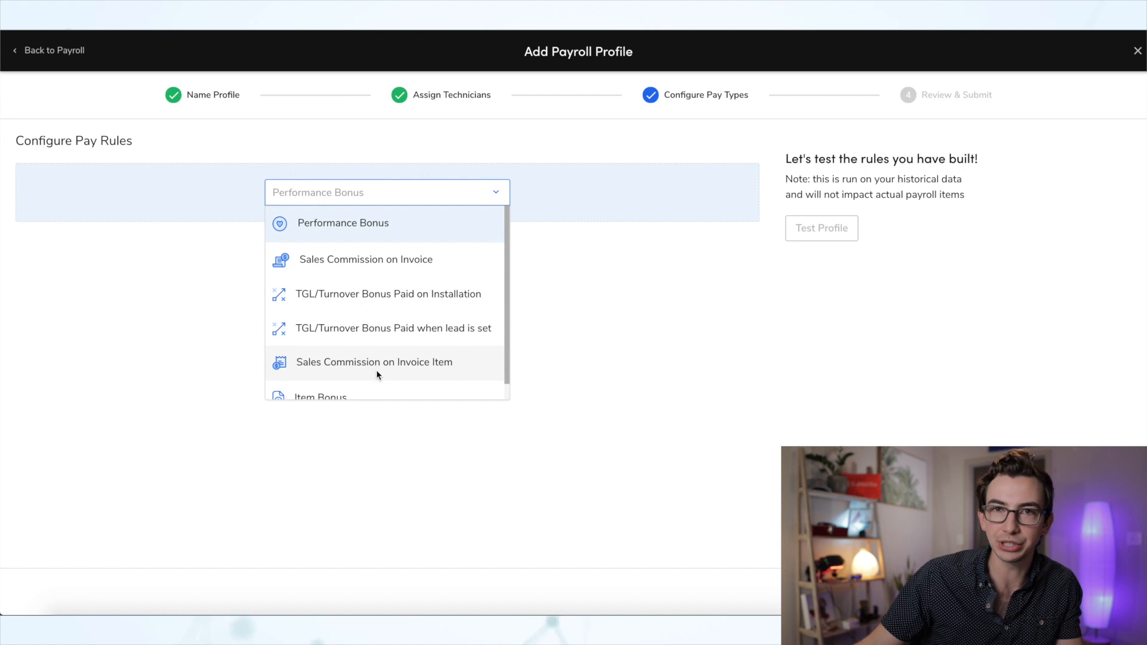
# - Add a Sales Commission on Invoice pay rule with a job filter on Invoice Discount
pyautogui.click(435, 264)
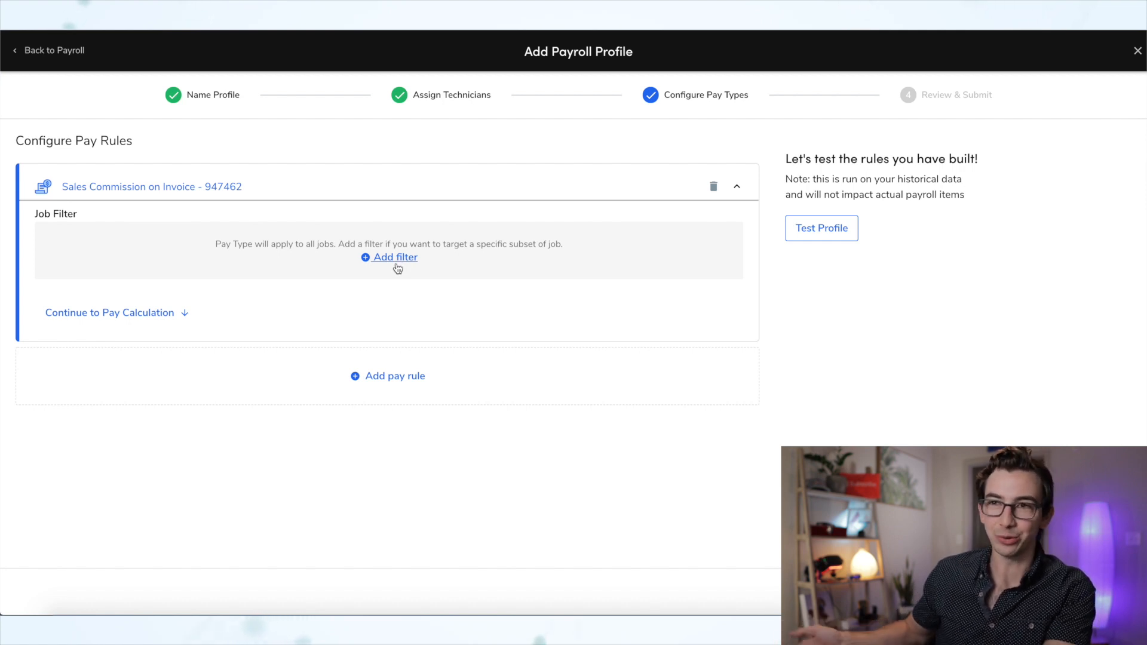
pyautogui.click(393, 259)
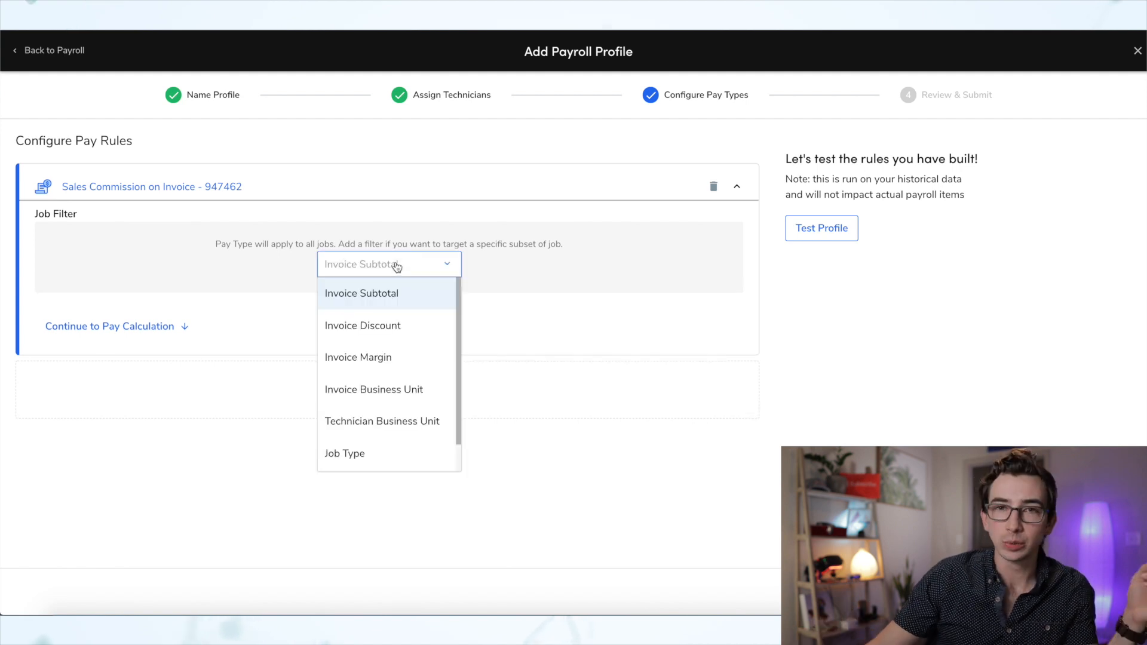
pyautogui.click(420, 330)
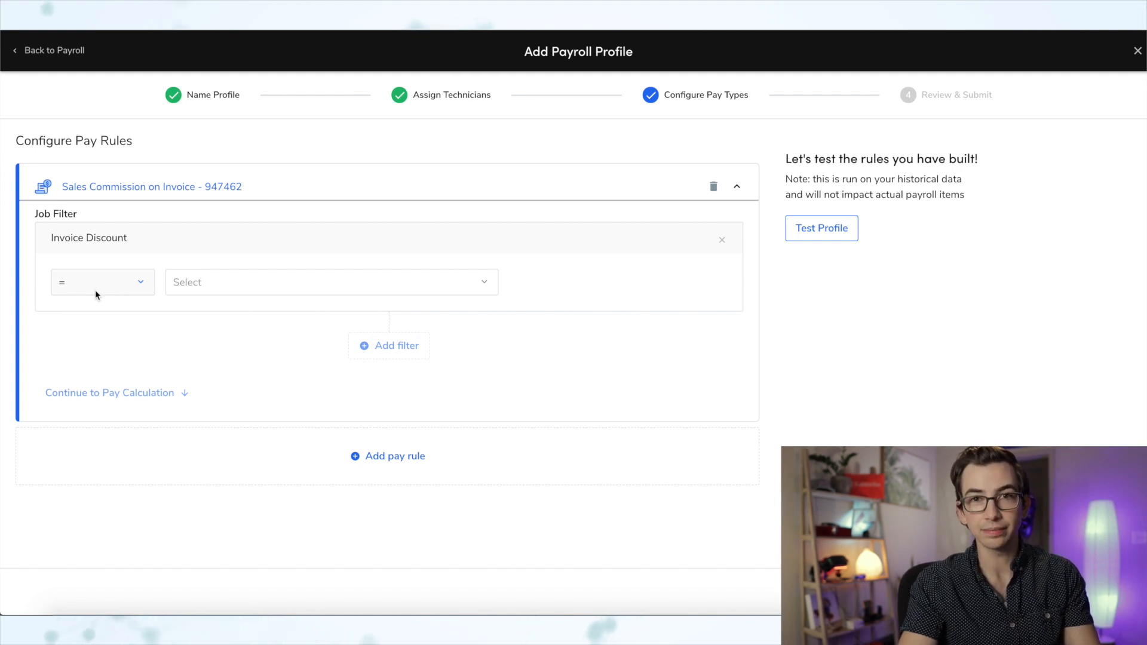
# - Set the Invoice Discount filter to ≤ a percentage rate set here of 3%
pyautogui.click(95, 289)
pyautogui.click(105, 402)
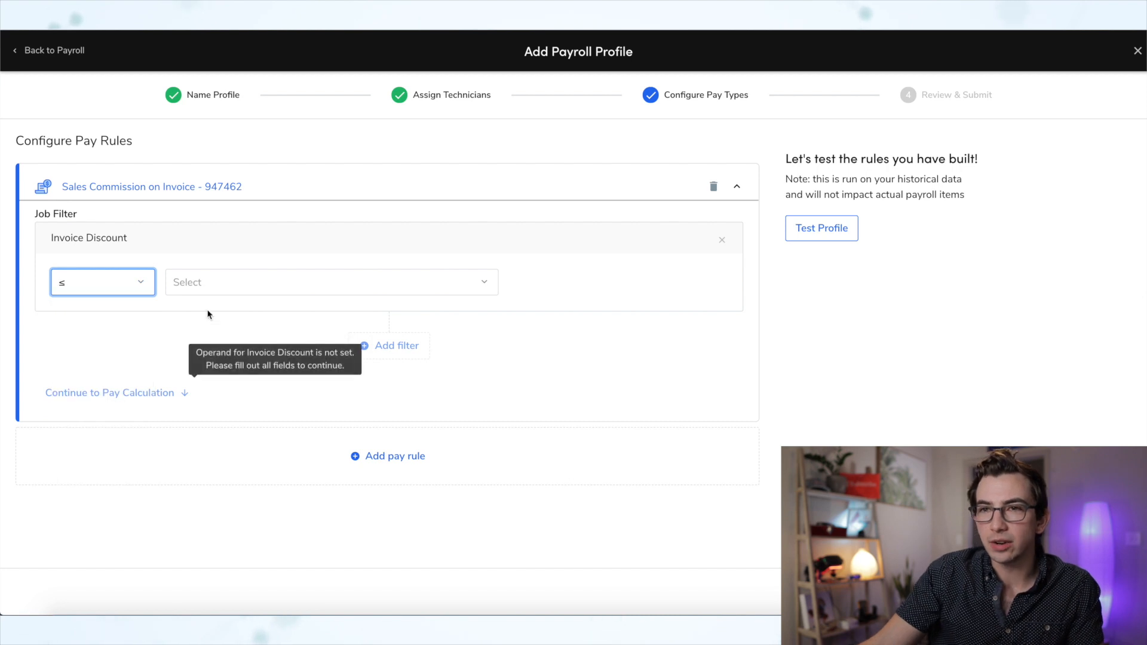
pyautogui.click(225, 289)
pyautogui.click(349, 311)
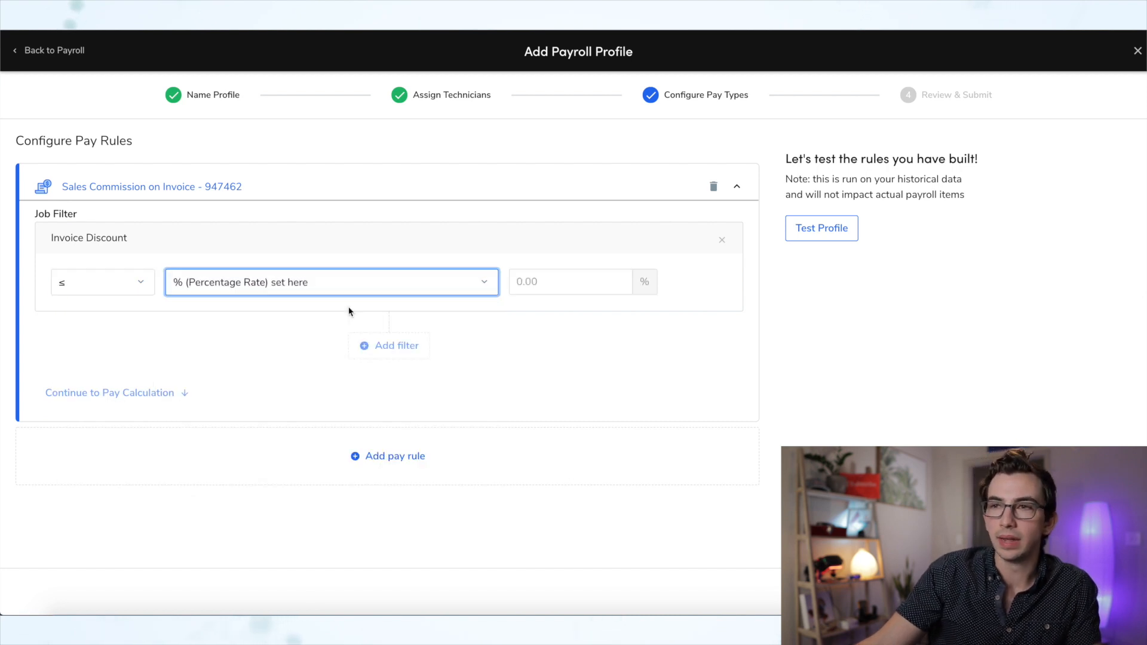
pyautogui.click(556, 278)
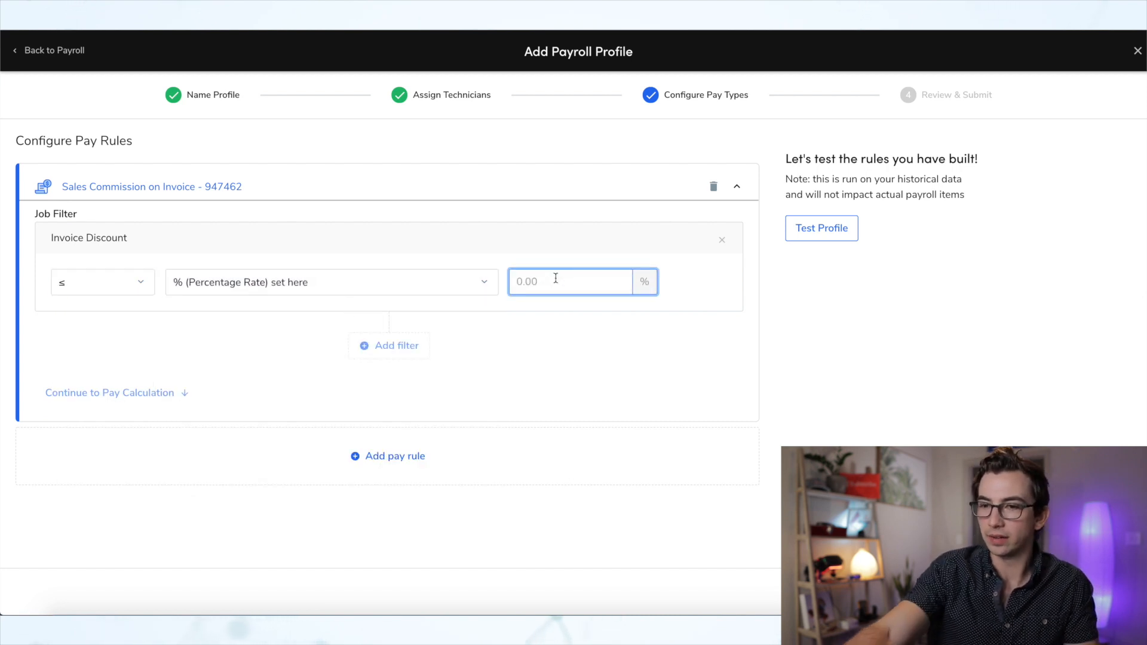
pyautogui.write('3')
# - Continue to the commission's pay calculation, take the Invoice Subtotal as a flat $ amount, and continue to the date to pay on
pyautogui.click(153, 393)
pyautogui.scroll(-2, 152, 399)
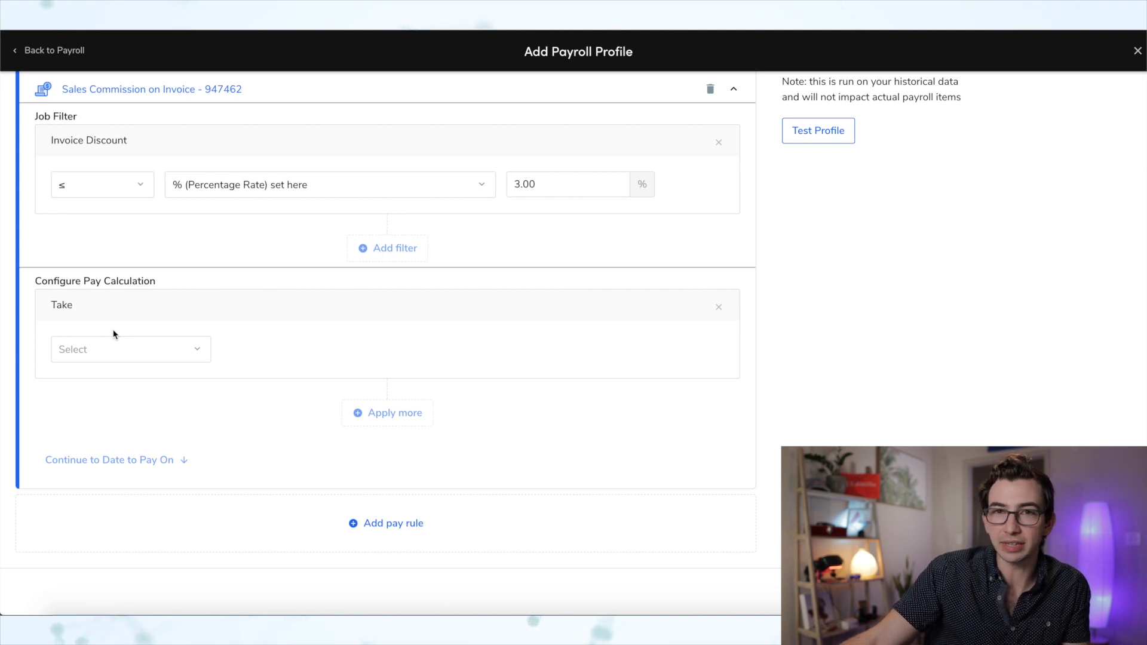
pyautogui.click(120, 349)
pyautogui.click(135, 376)
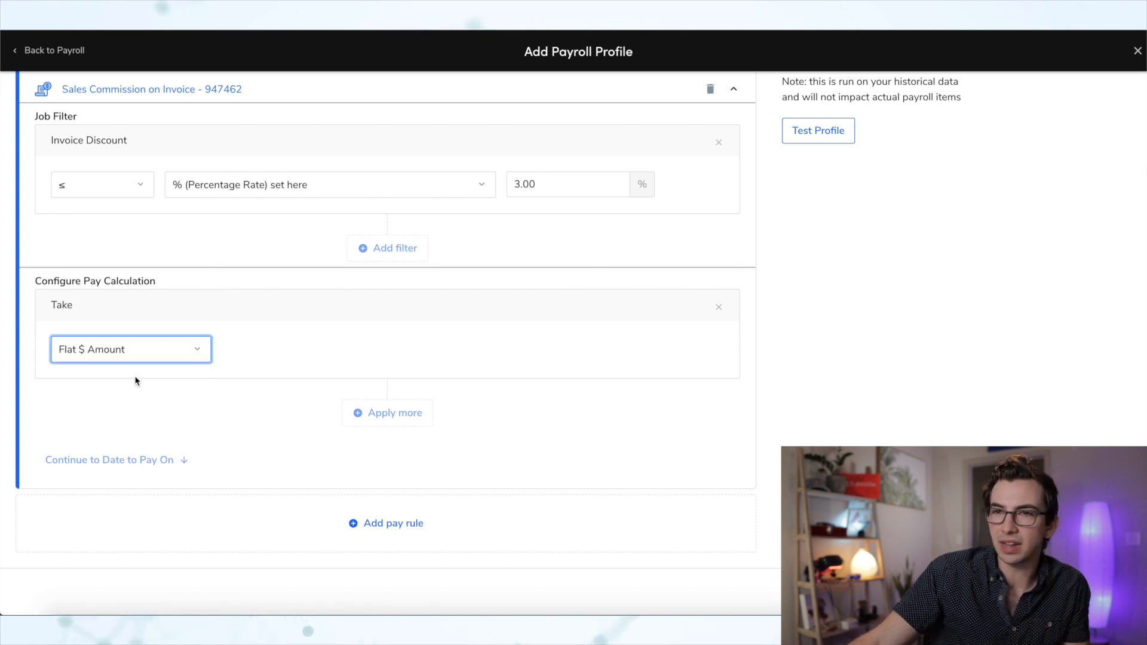
pyautogui.click(251, 356)
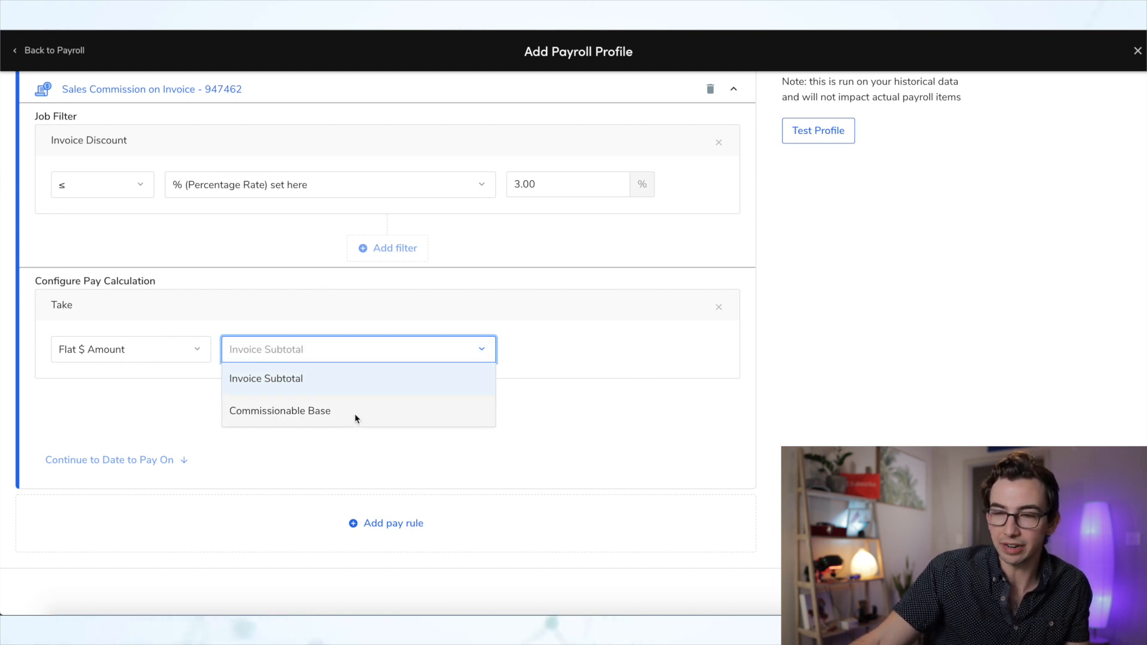
pyautogui.click(295, 379)
pyautogui.click(148, 458)
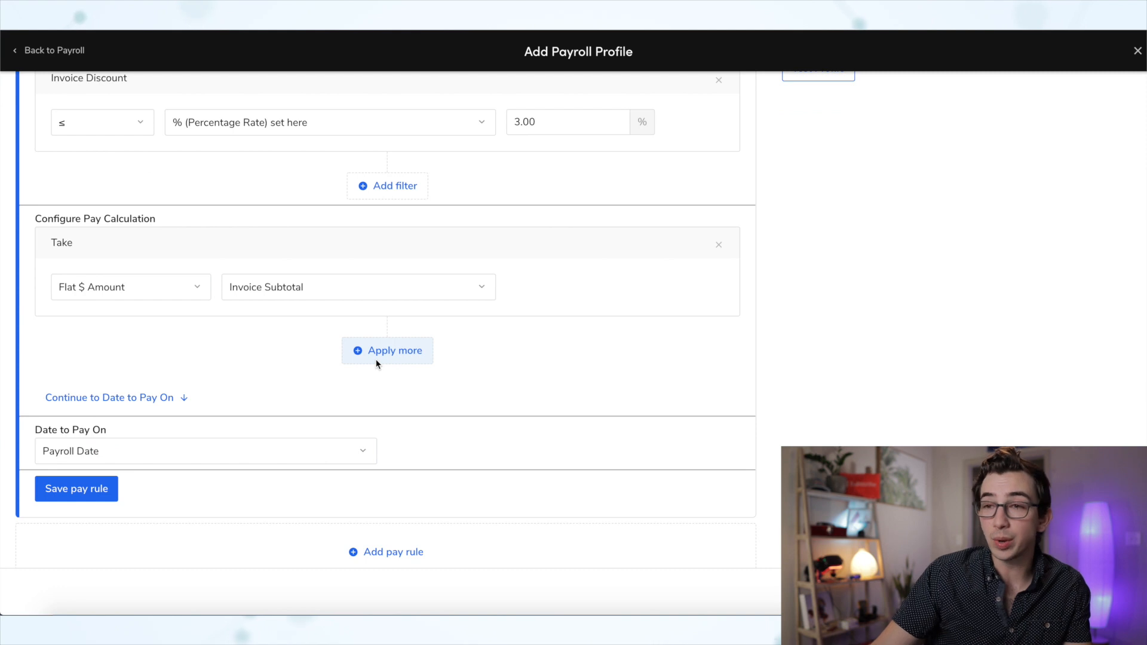
# - Apply a further calculation to the invoice subtotal using % on Range with the ranges set here
pyautogui.click(377, 356)
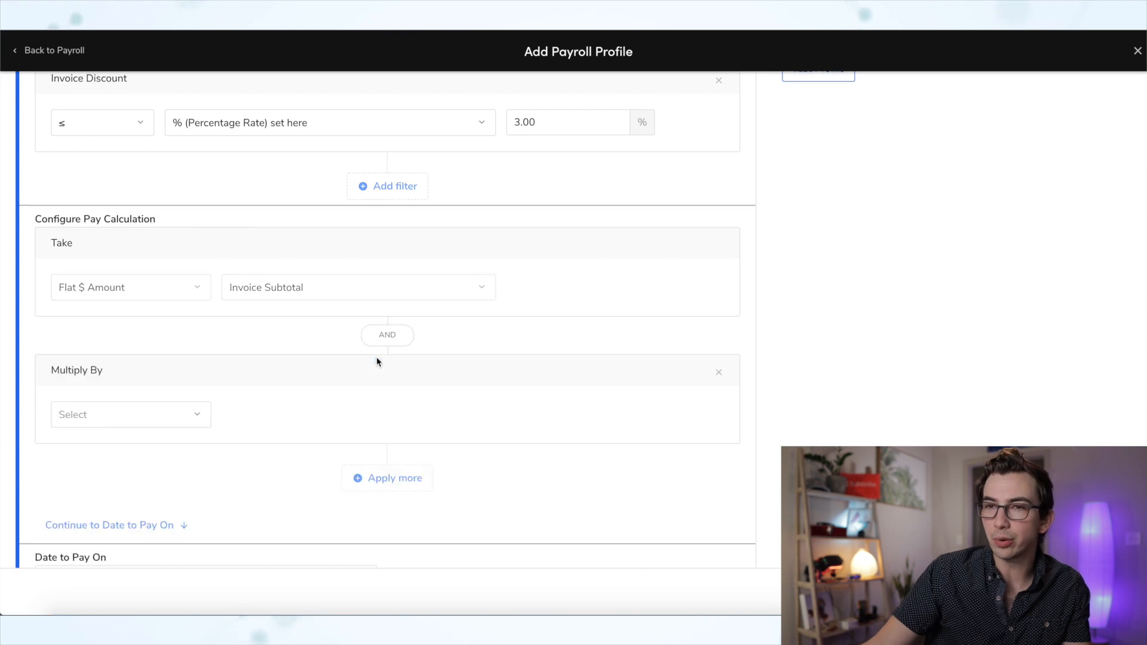
pyautogui.click(143, 418)
pyautogui.scroll(-2, 155, 389)
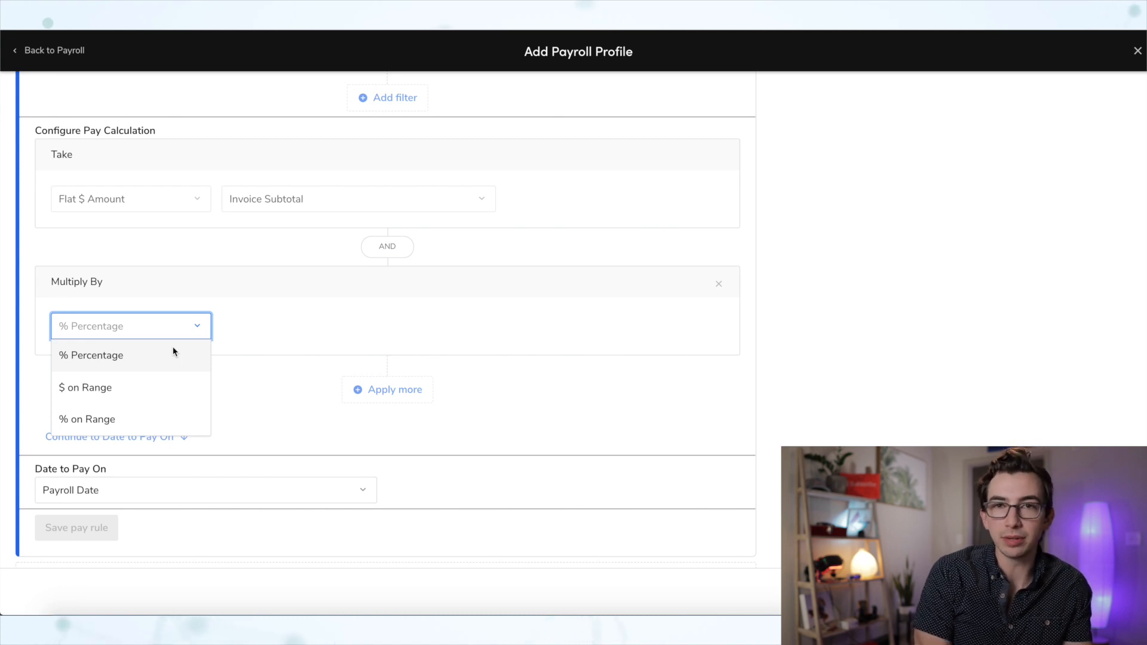
pyautogui.click(159, 419)
pyautogui.click(288, 358)
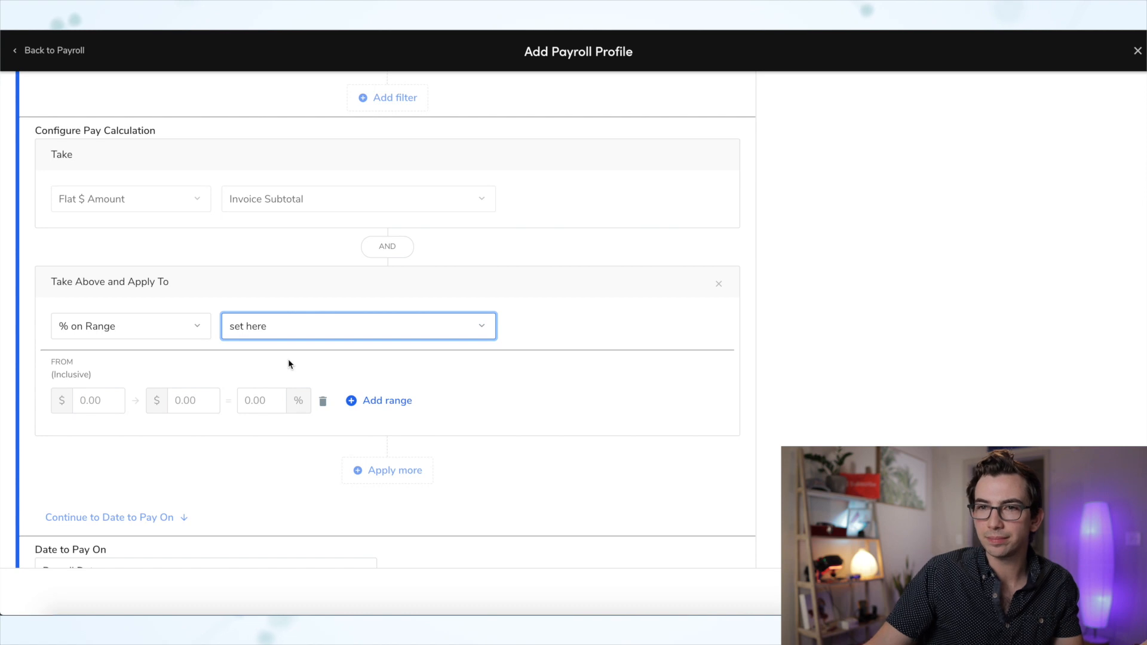
# - Define the first commission range from $0 to $3,000 at 5%
pyautogui.click(85, 400)
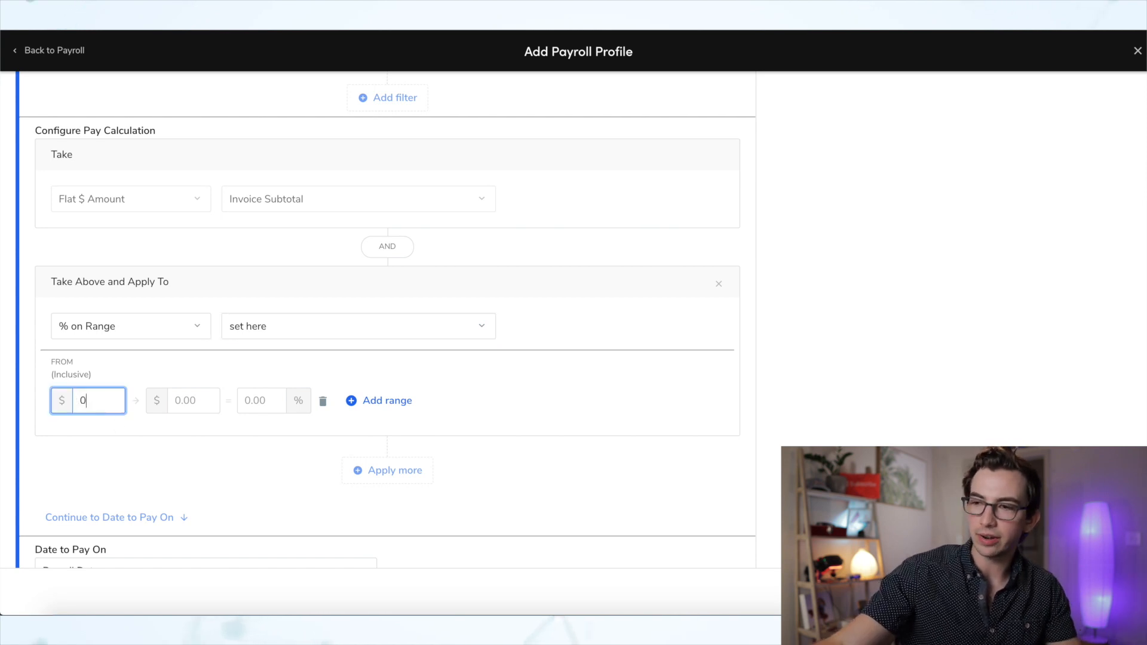
pyautogui.click(194, 410)
pyautogui.write('3,000')
pyautogui.press('Tab')
pyautogui.write('5')
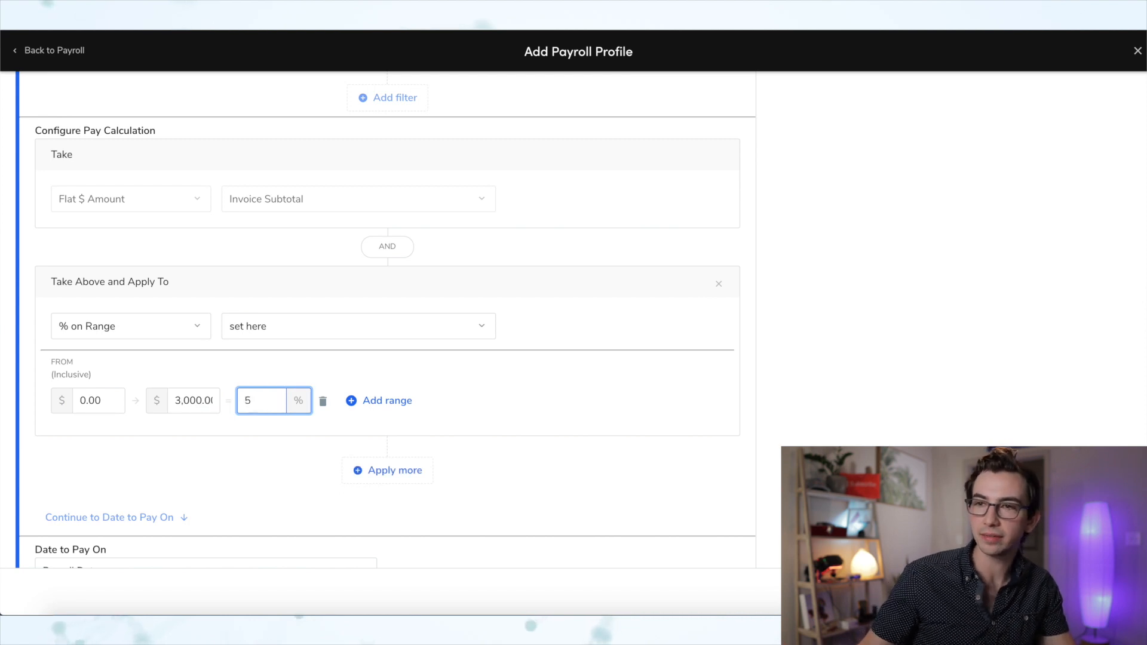
# - Add a second commission range from $3,000 up to $5,000 at 6%
pyautogui.click(377, 401)
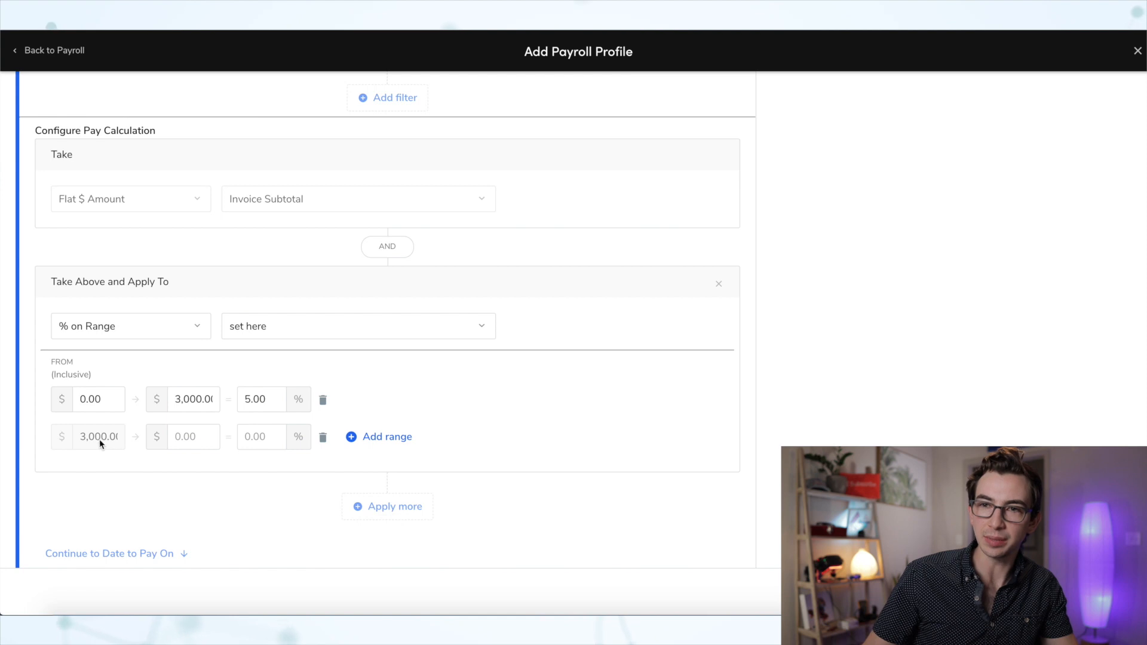
pyautogui.click(195, 441)
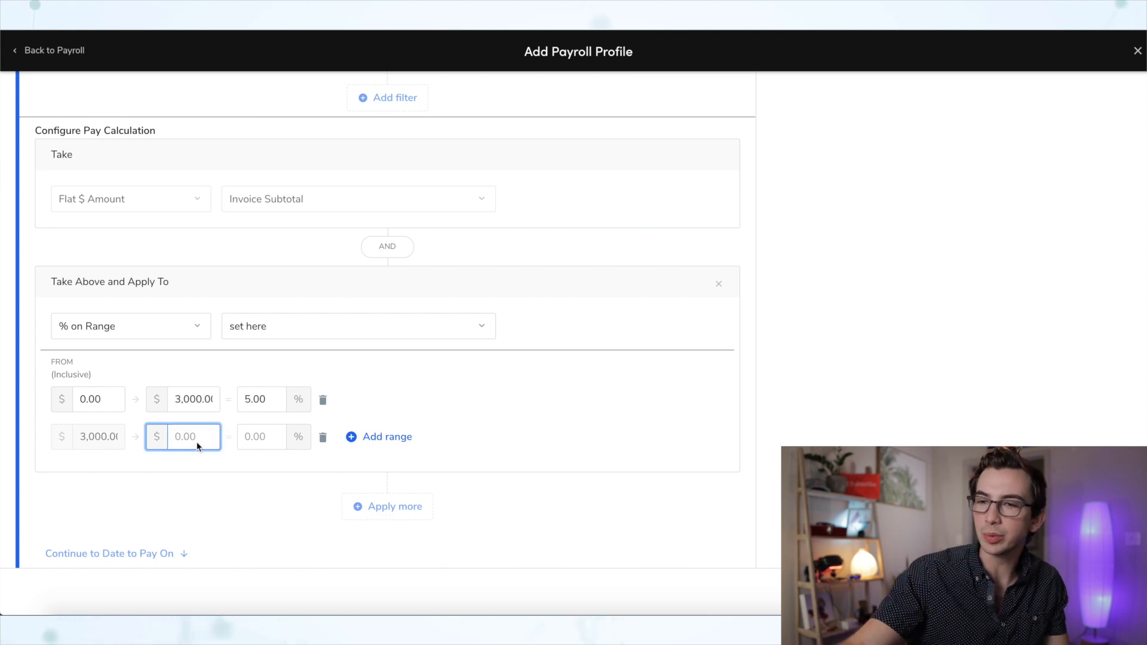
pyautogui.write('5000')
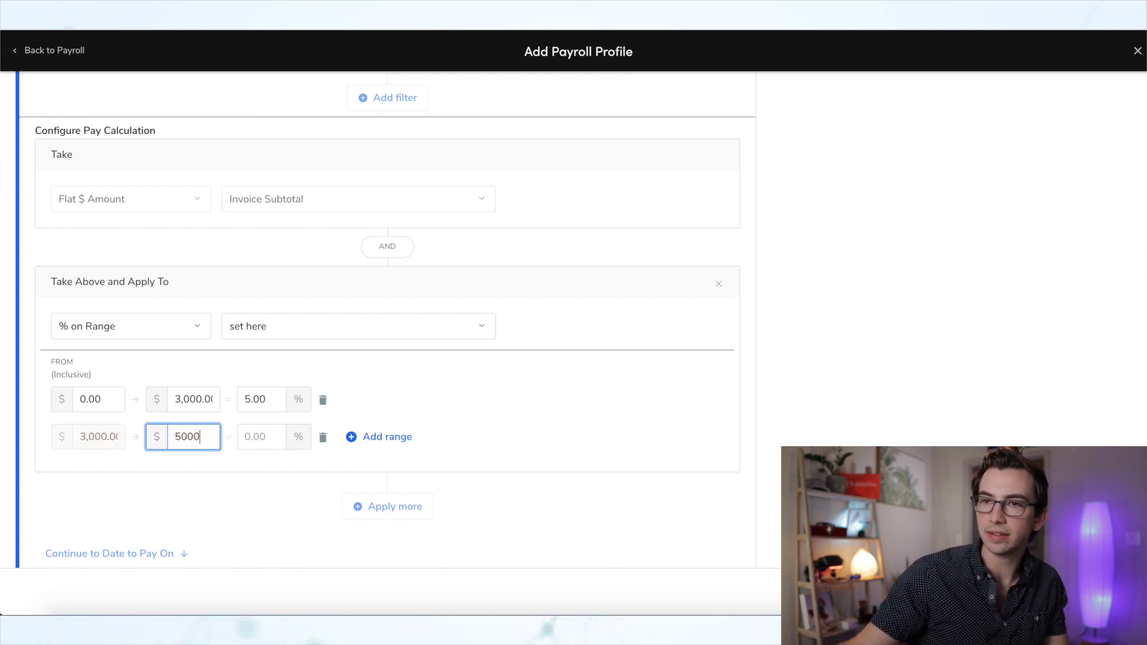
pyautogui.click(257, 439)
pyautogui.write('6')
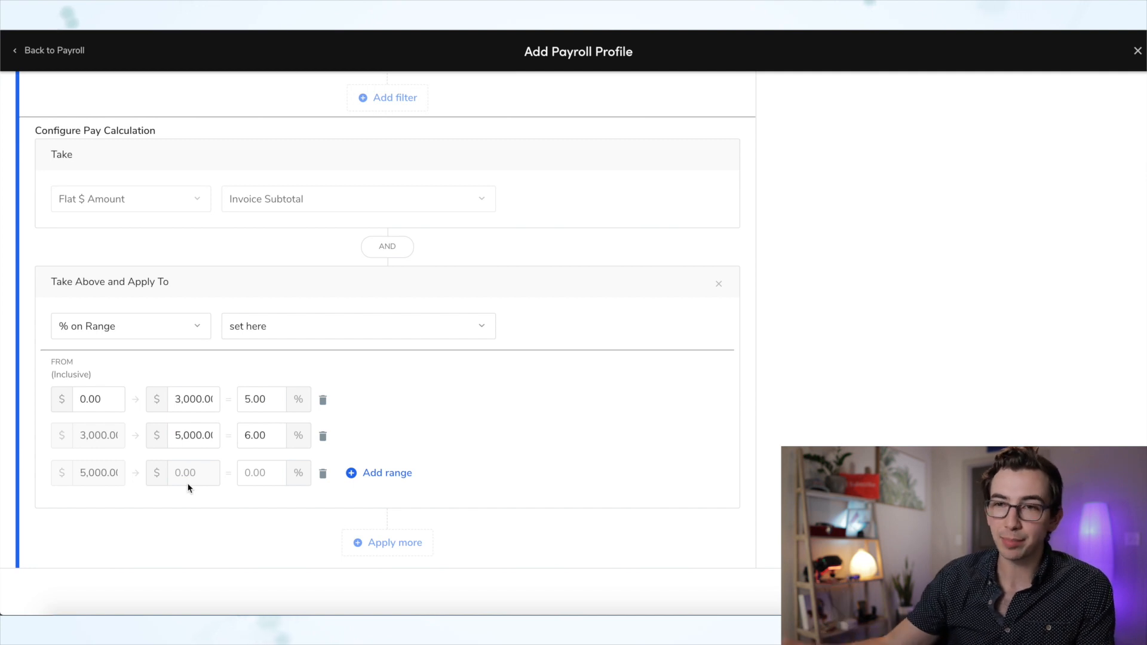
# - Define the third commission range from $5,000 up to $9,999,999 at 8%
pyautogui.click(192, 476)
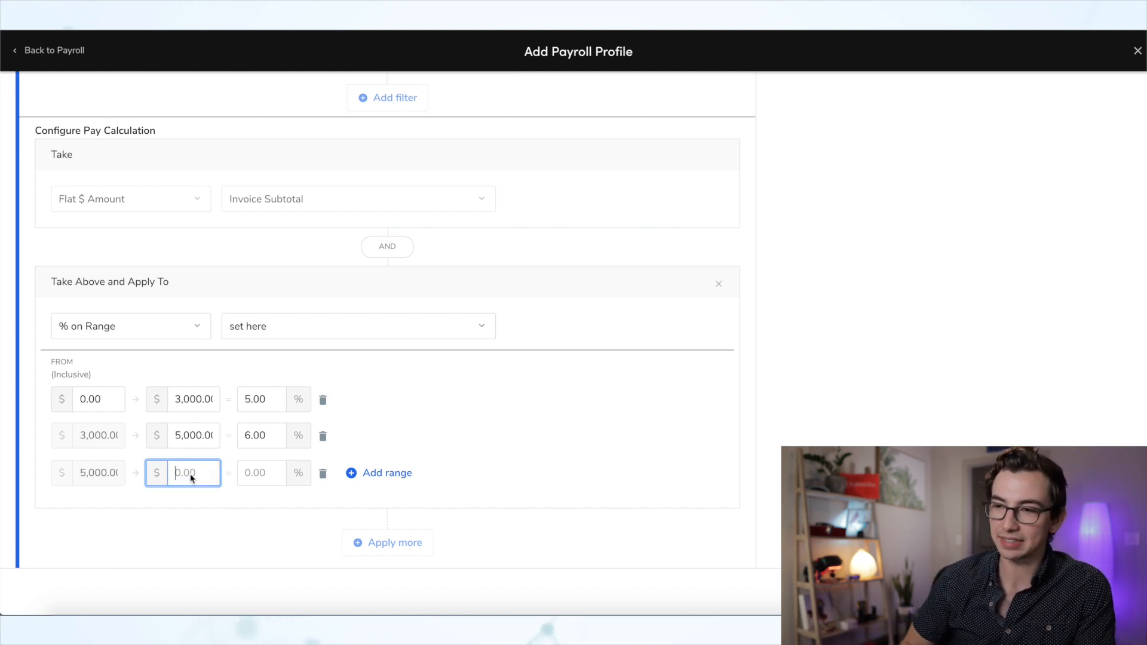
pyautogui.write('999999')
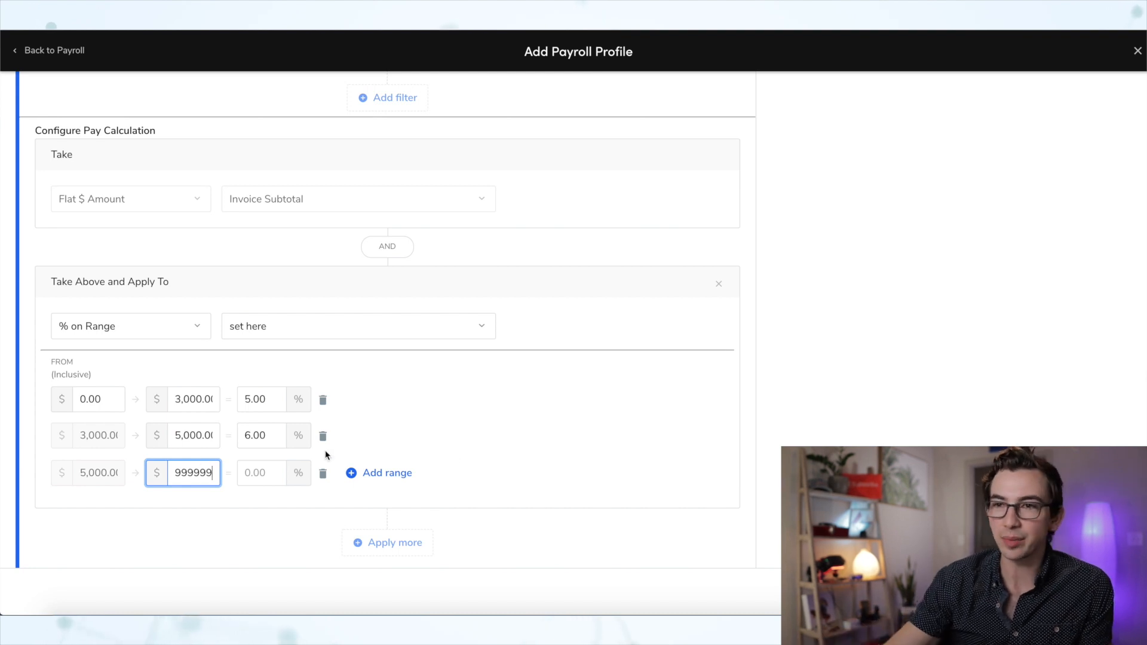
pyautogui.click(261, 478)
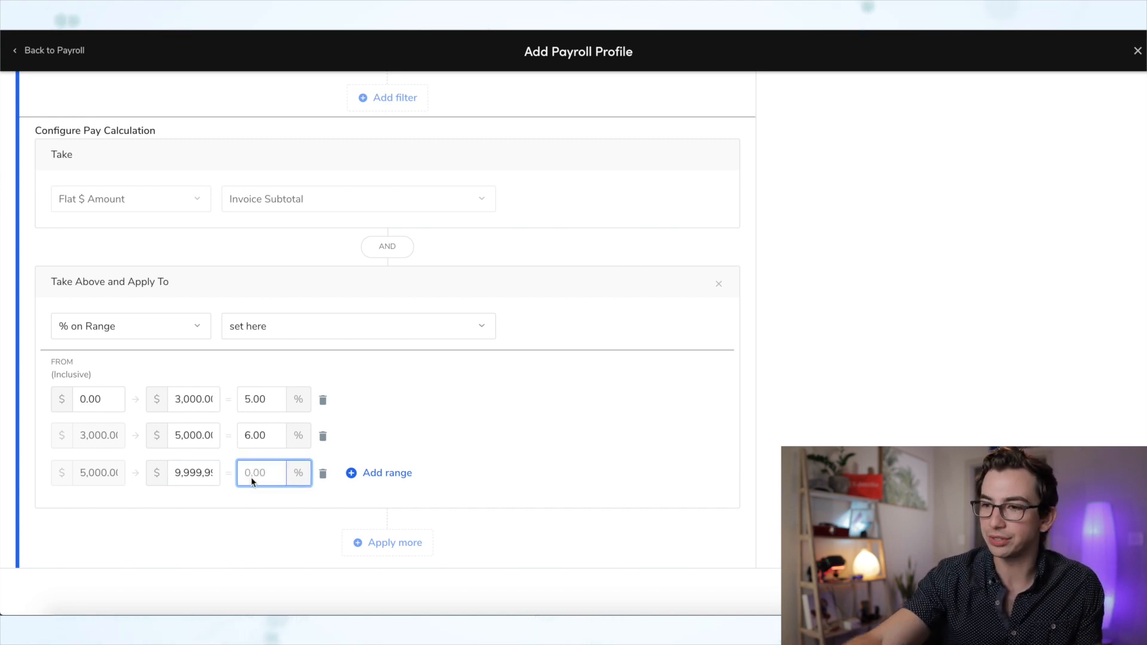
pyautogui.write('8')
pyautogui.click(164, 524)
pyautogui.scroll(-1, 164, 525)
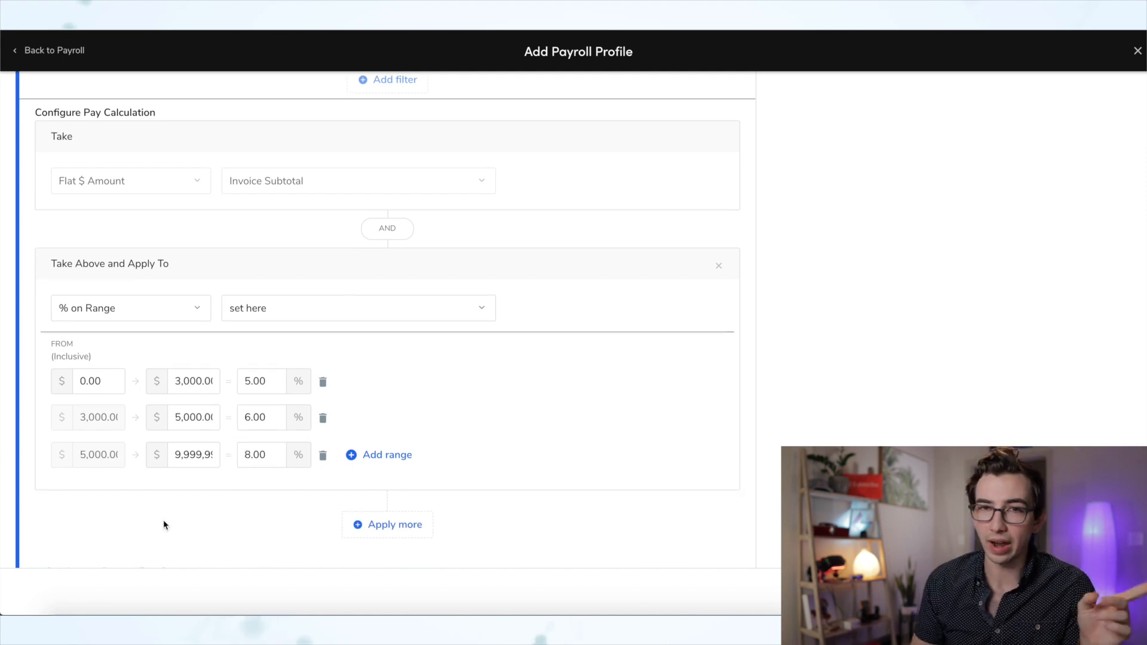
# - Apply another calculation after the ranges that multiplies the resulting percentage by the Invoice Subtotal as a flat $ amount
pyautogui.click(389, 525)
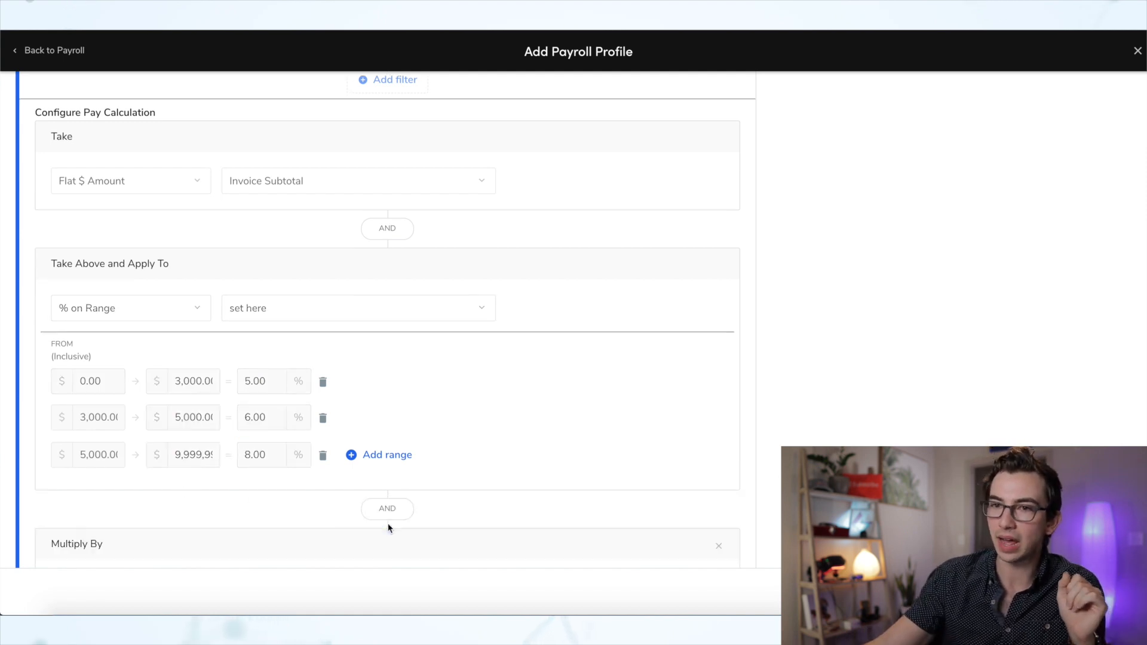
pyautogui.scroll(-2, 389, 529)
pyautogui.moveTo(51, 459); pyautogui.dragTo(102, 468)
pyautogui.click(141, 505)
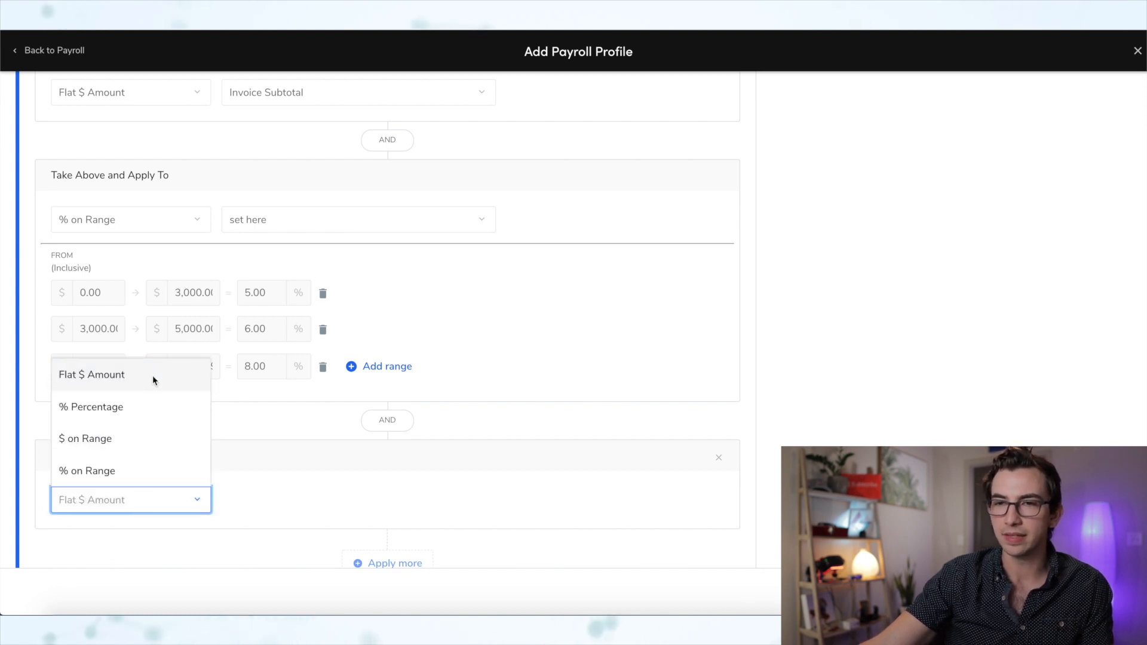
pyautogui.click(152, 375)
pyautogui.click(326, 500)
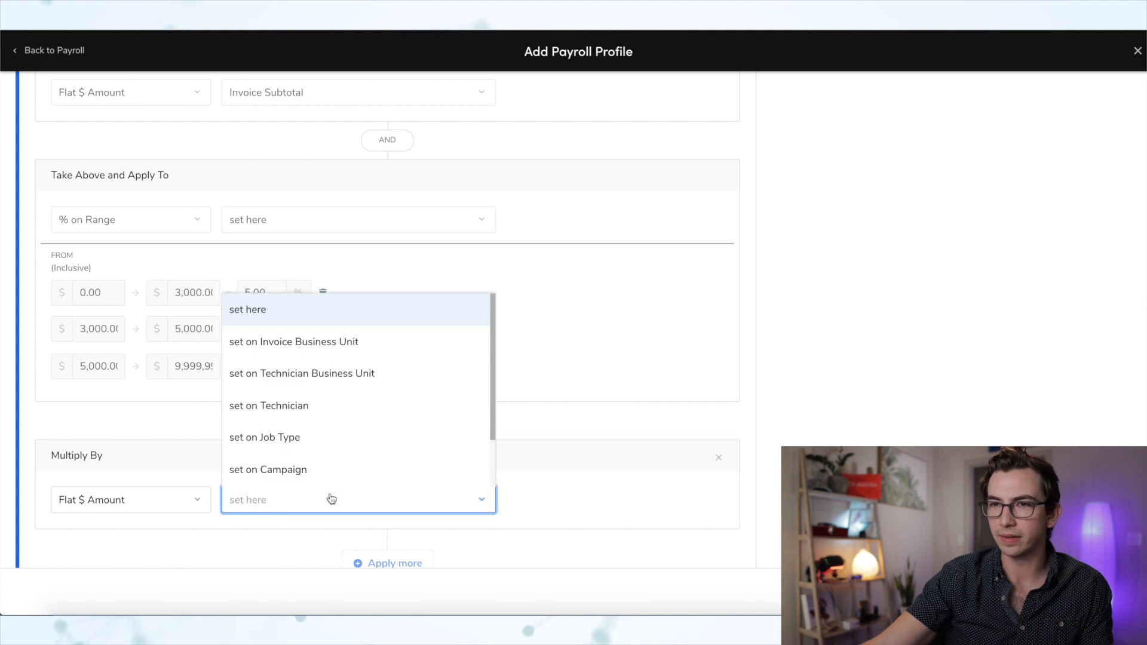
pyautogui.scroll(-2, 320, 435)
pyautogui.click(321, 436)
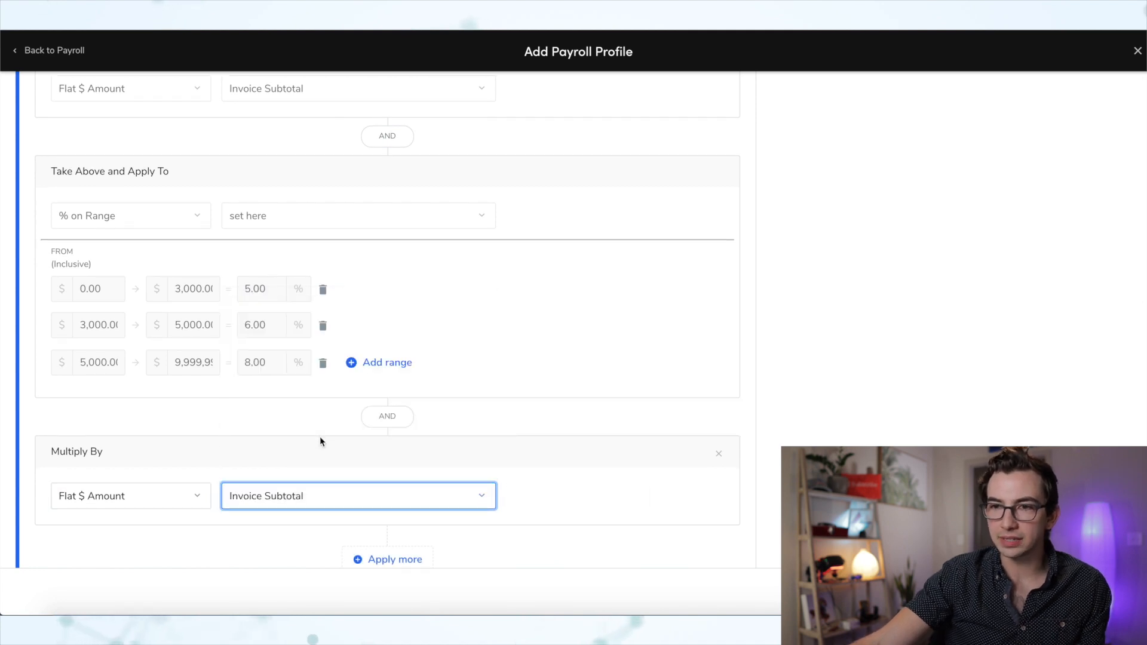
pyautogui.scroll(1, 334, 350)
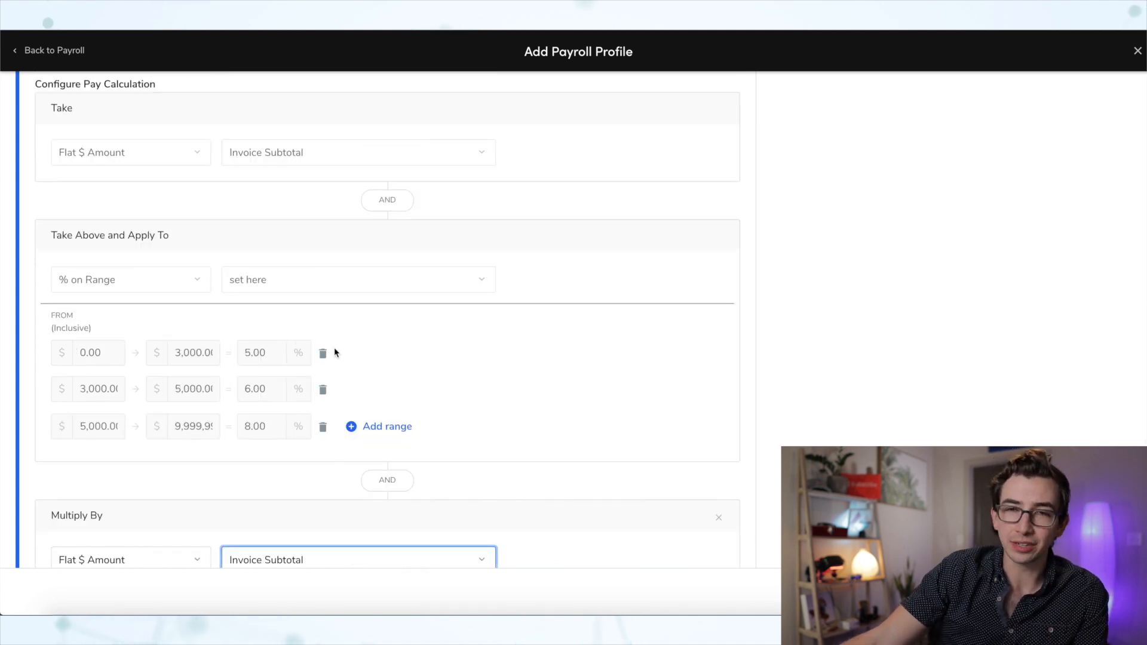
# - Review the Sales Profile's pay calculation from the Invoice Subtotal through the commission ranges to the final multiplication
pyautogui.scroll(1, 335, 352)
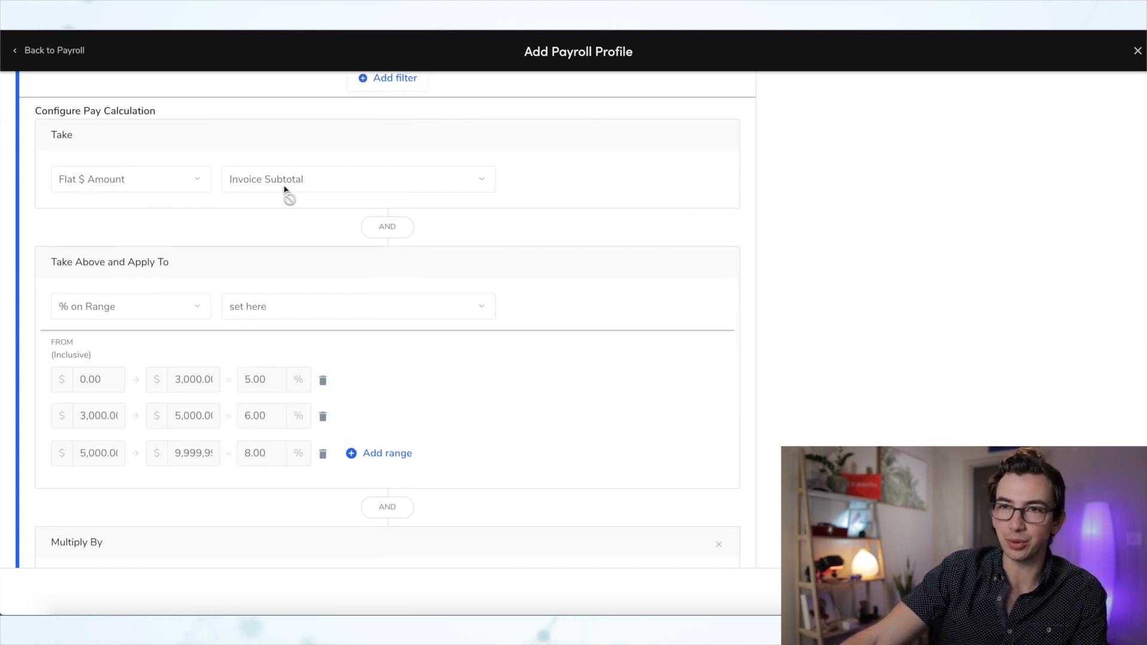
pyautogui.scroll(-4, 275, 304)
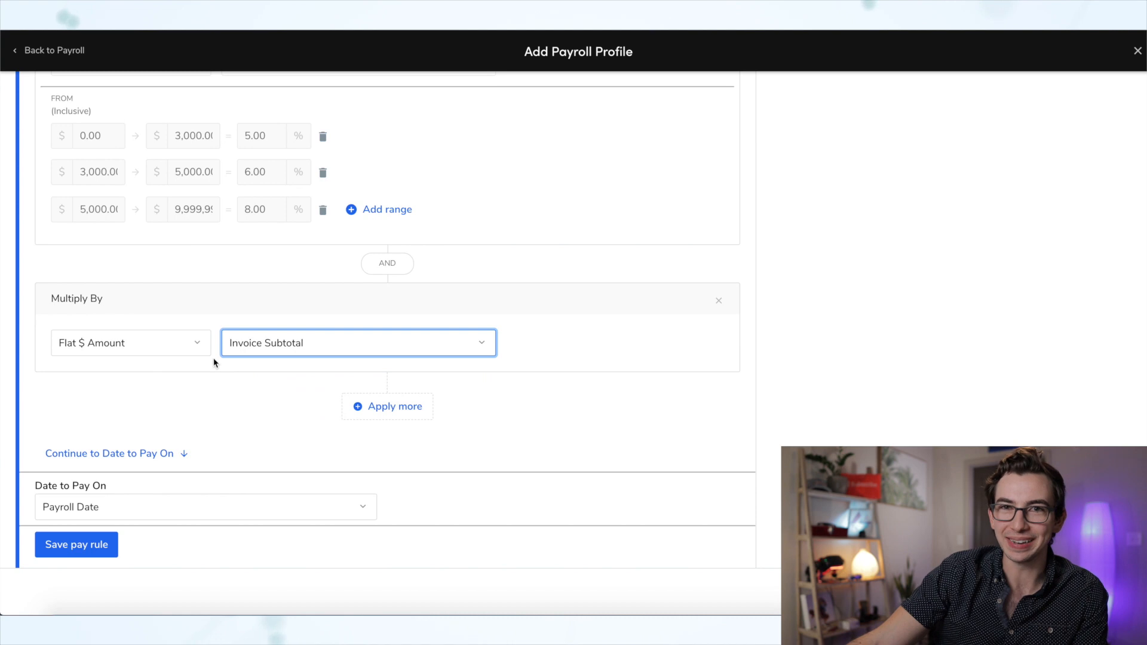
pyautogui.scroll(6, 230, 357)
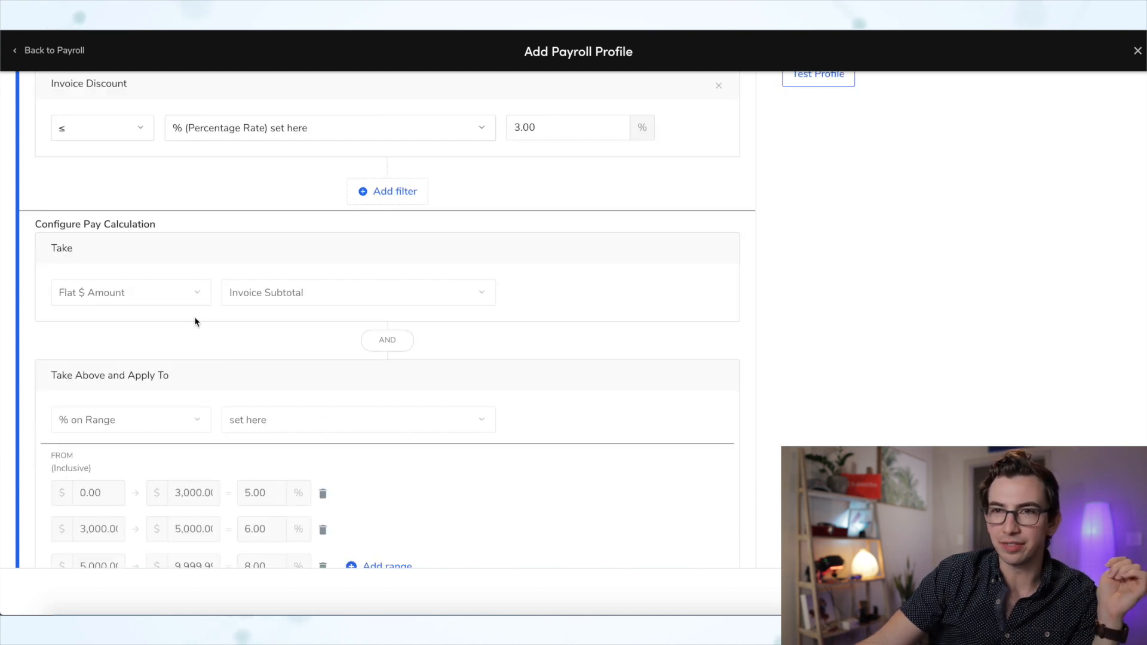
pyautogui.scroll(-1, 182, 311)
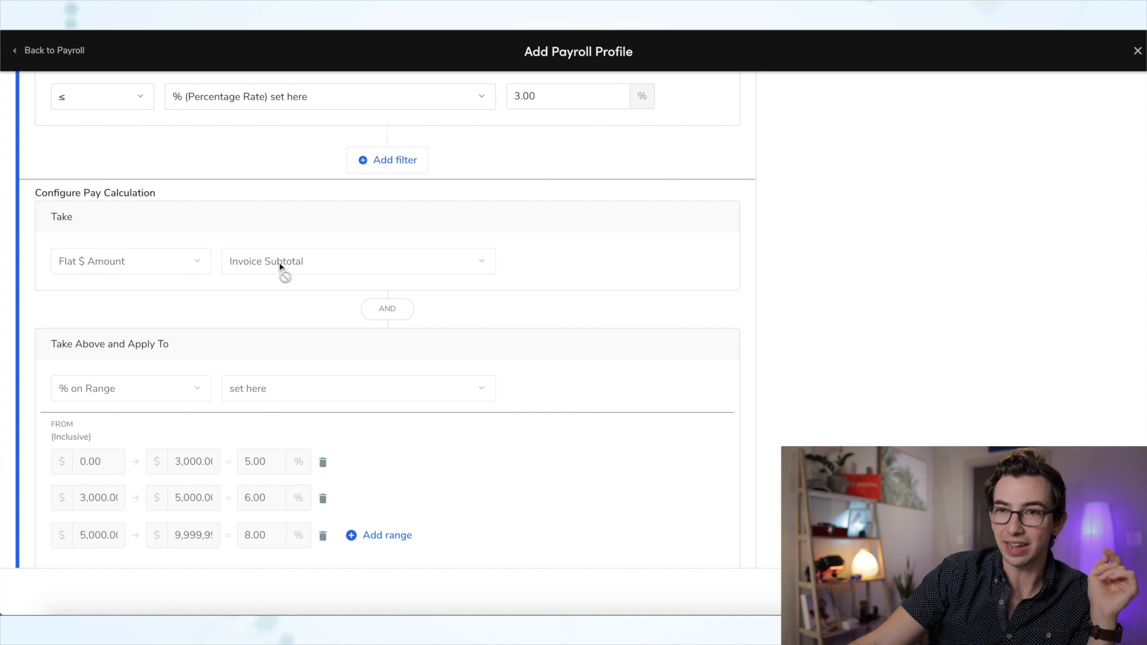
pyautogui.scroll(-3, 278, 263)
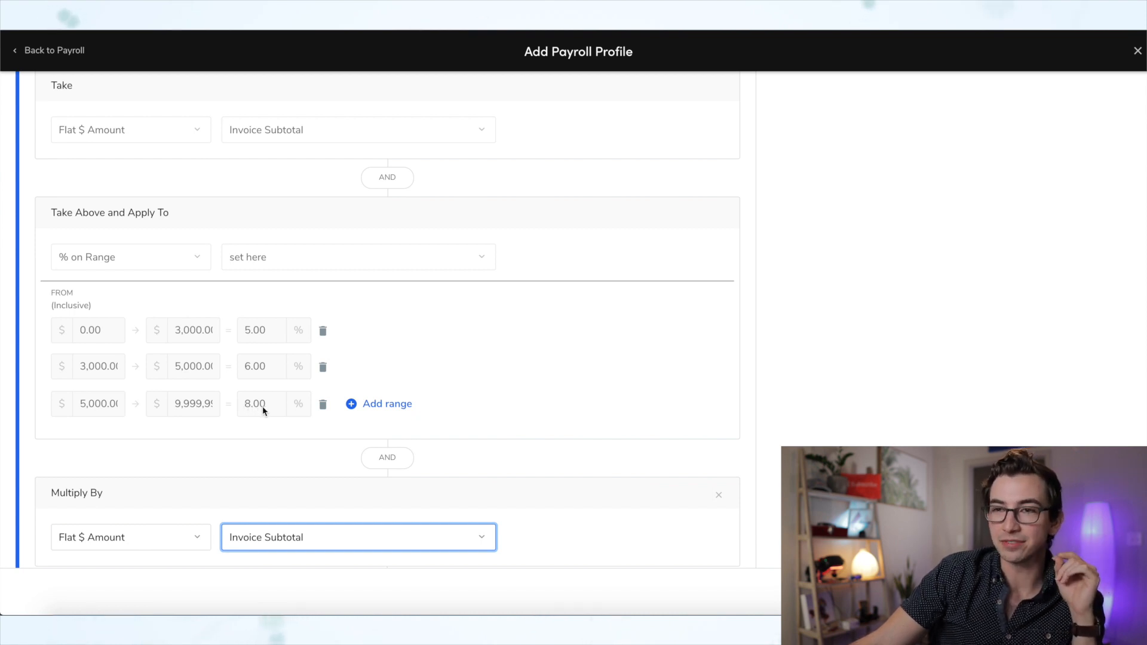
pyautogui.scroll(-1, 277, 404)
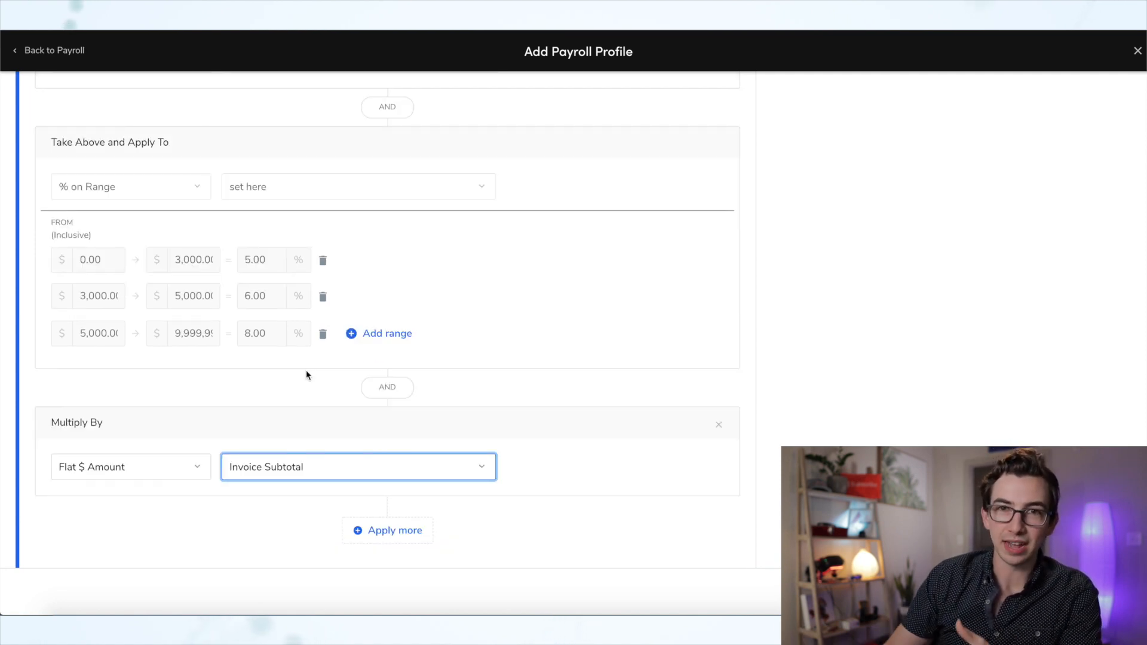
# - Set the commission rule's Date to Pay On to Last Payment Date, then close the profile and save its changes
pyautogui.scroll(-1, 319, 344)
pyautogui.scroll(-1, 276, 397)
pyautogui.scroll(-3, 277, 402)
pyautogui.click(216, 423)
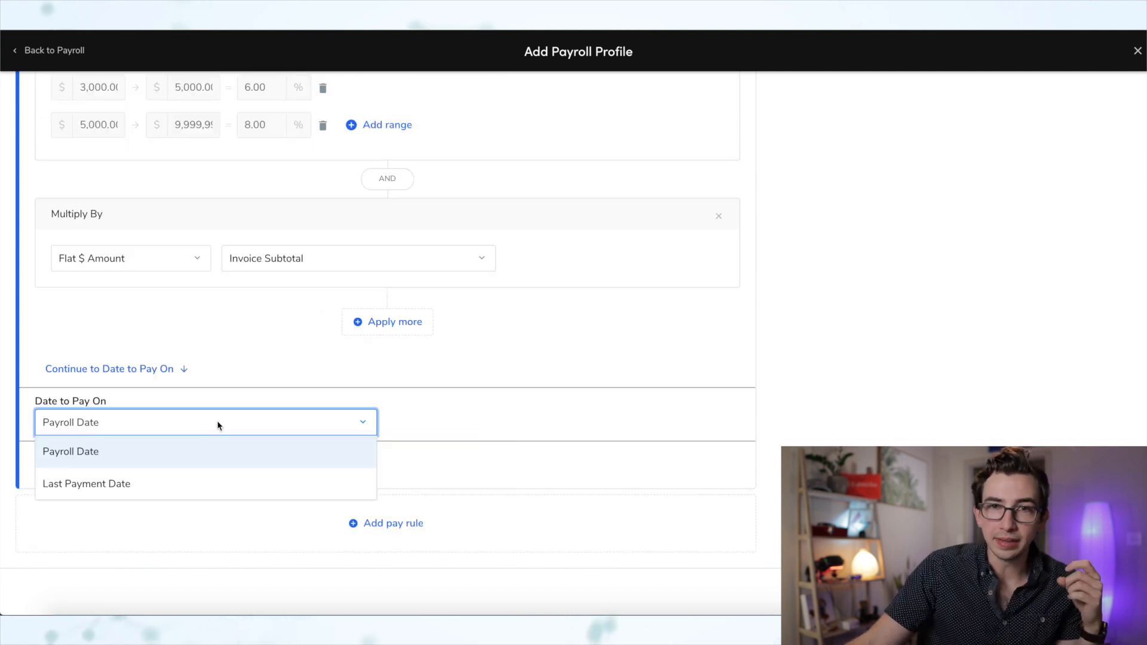
pyautogui.click(217, 487)
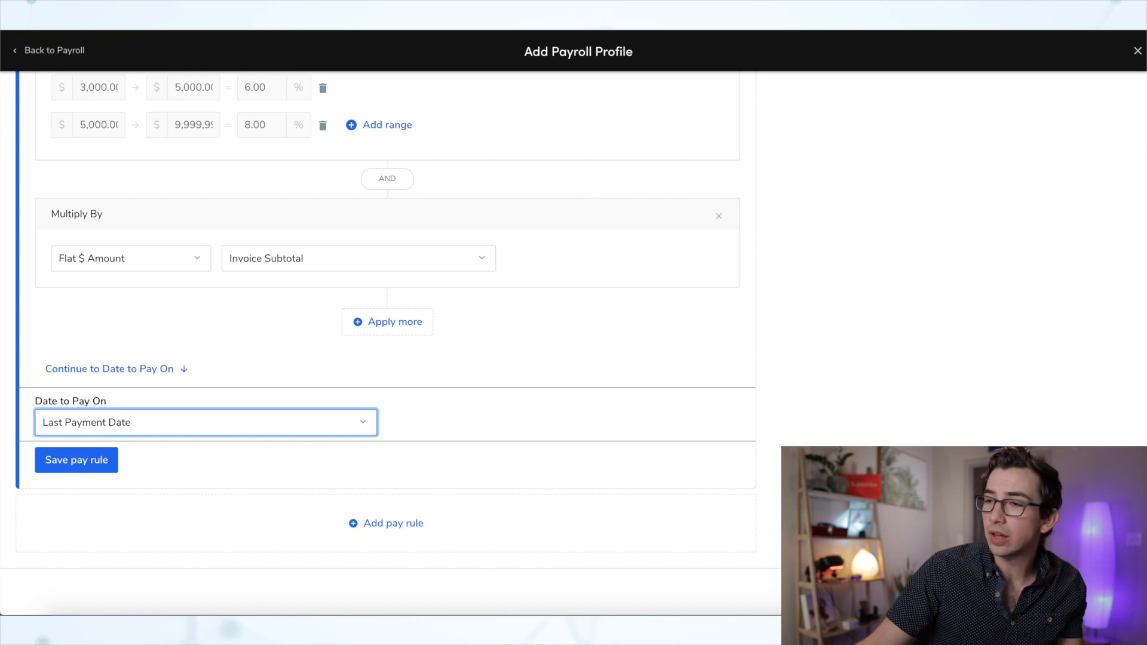
pyautogui.press('Escape')
pyautogui.click(714, 375)
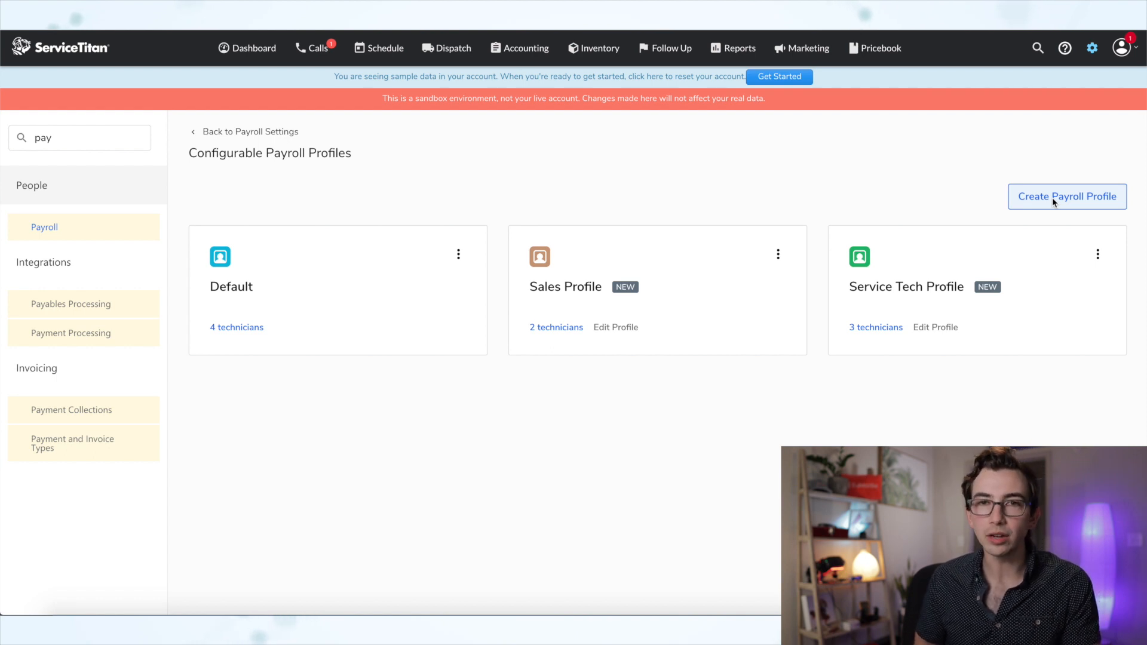
# - Create a payroll profile named Installer profile and assign the Electrical - Install technician to it
pyautogui.click(1052, 197)
pyautogui.write('Installer profile')
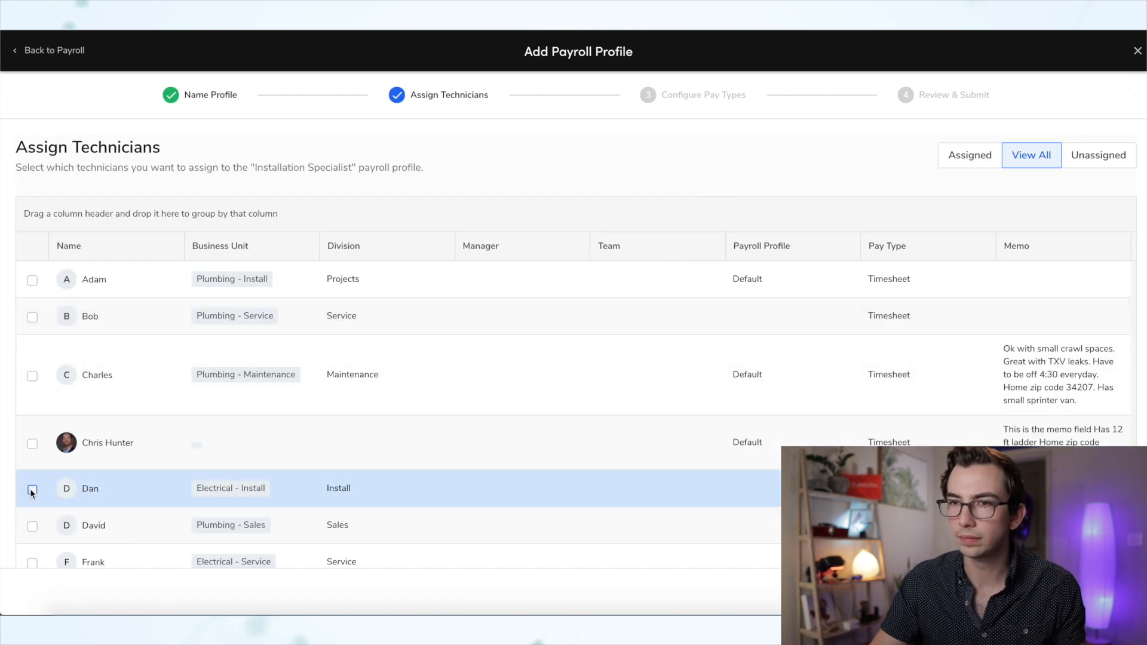
pyautogui.click(33, 489)
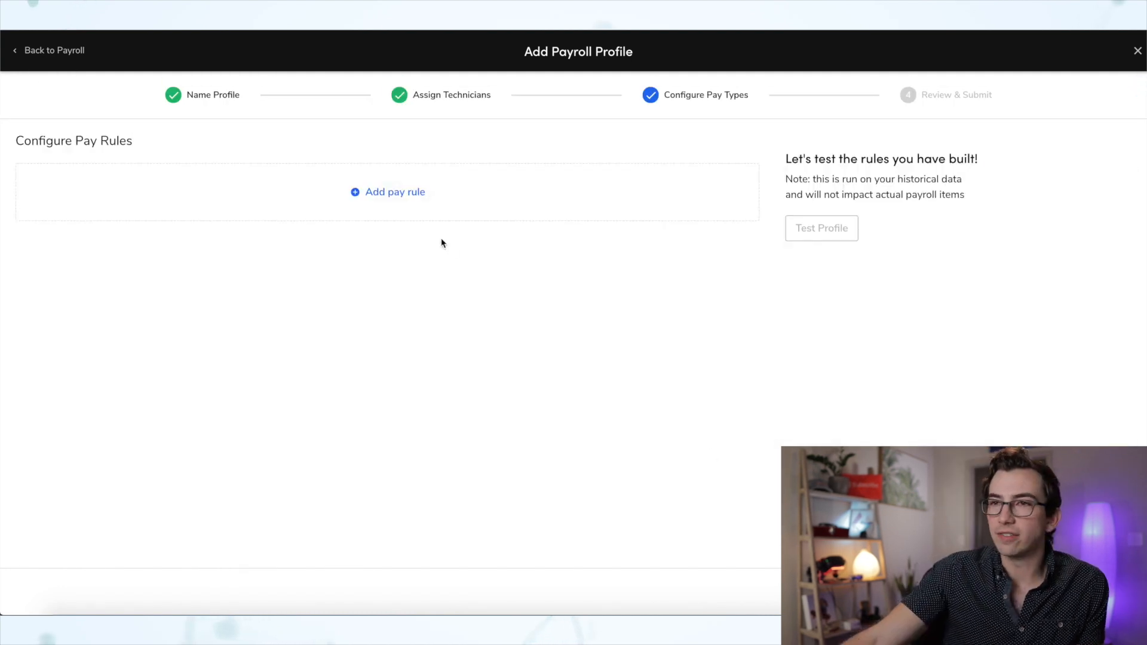
pyautogui.click(403, 206)
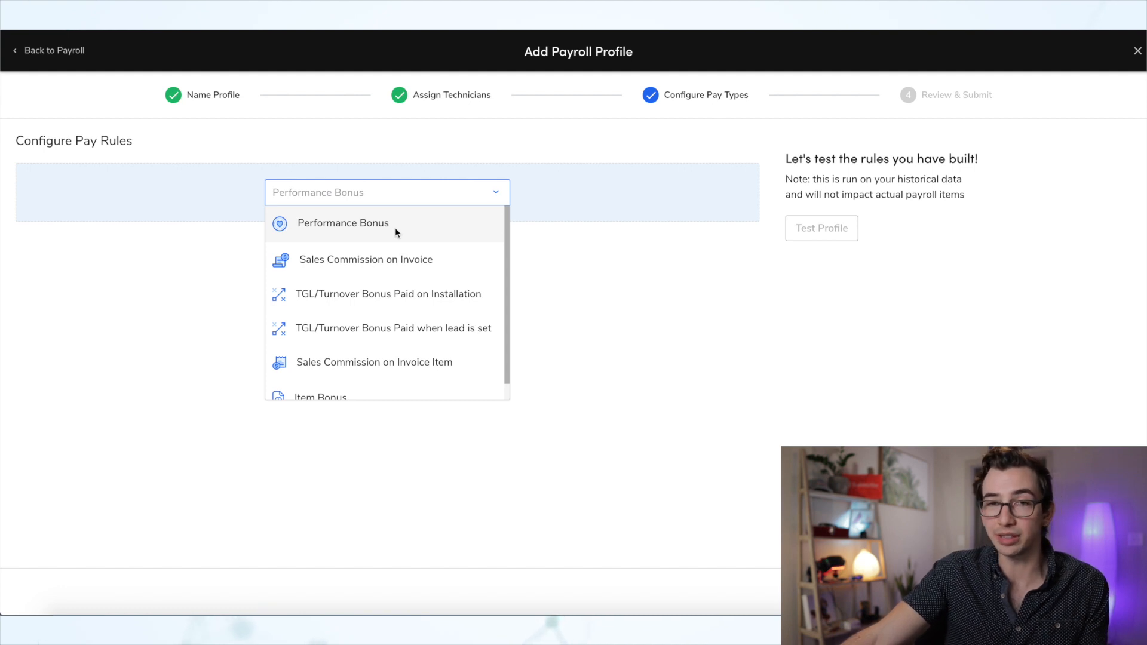
pyautogui.click(395, 232)
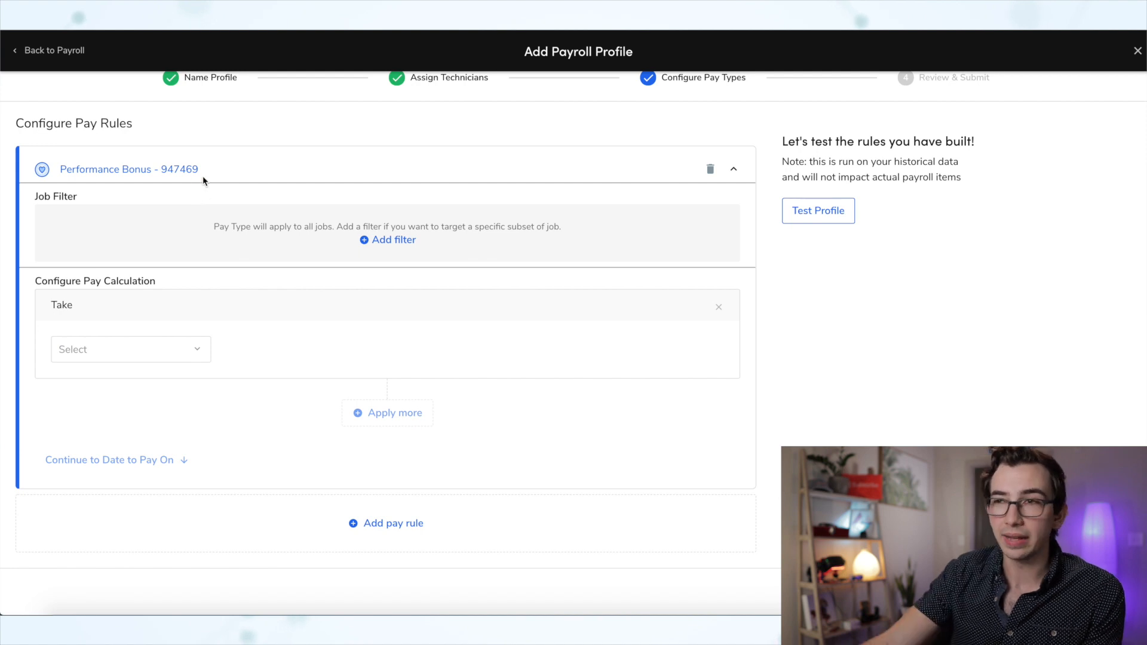
pyautogui.click(708, 171)
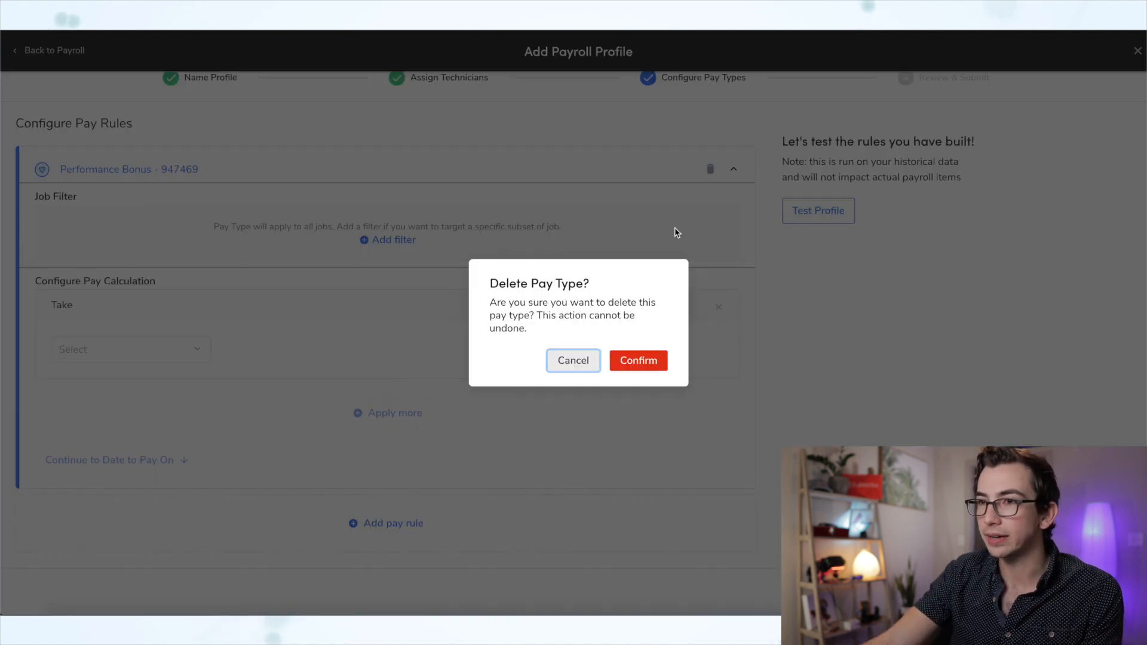
pyautogui.click(637, 361)
pyautogui.click(391, 192)
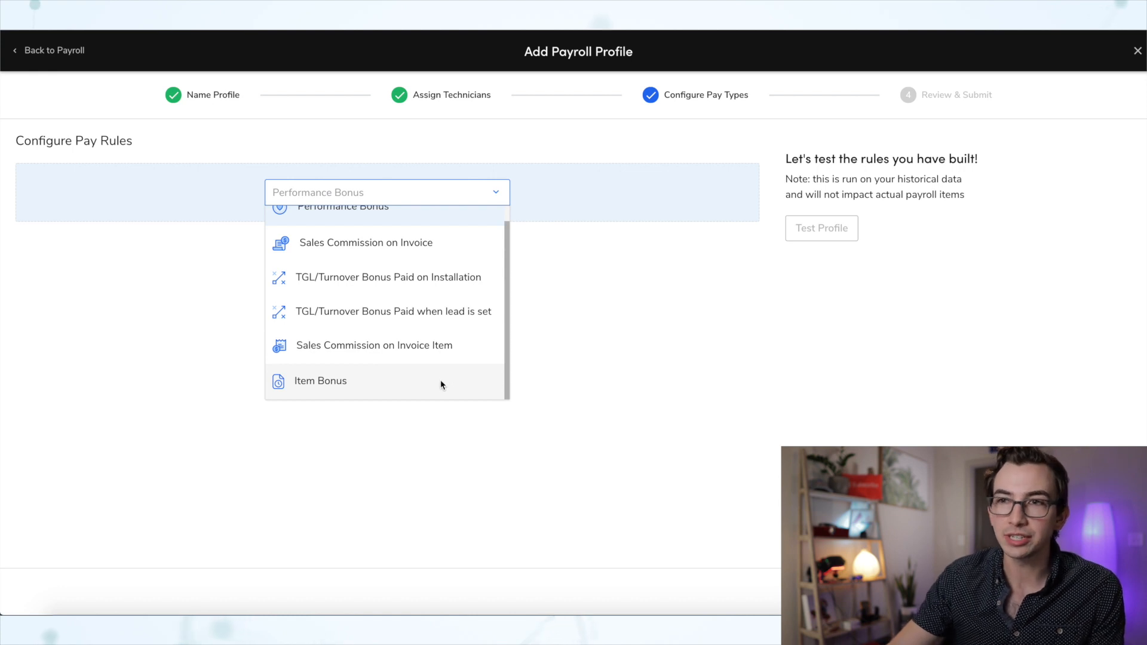
pyautogui.click(441, 383)
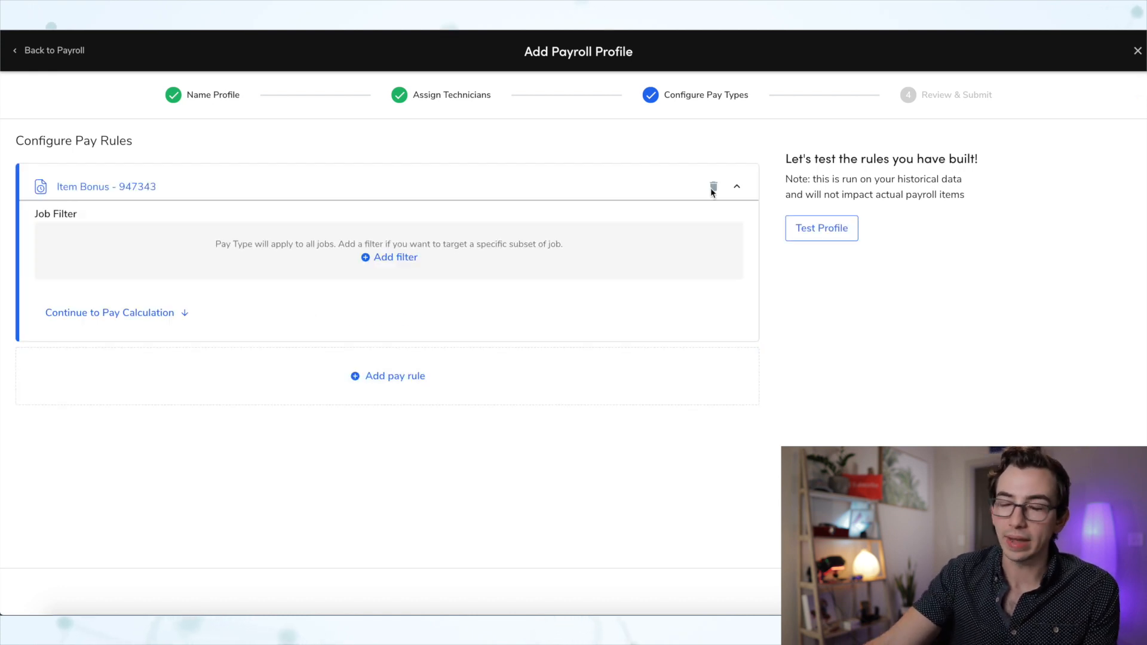
pyautogui.click(712, 187)
pyautogui.click(637, 359)
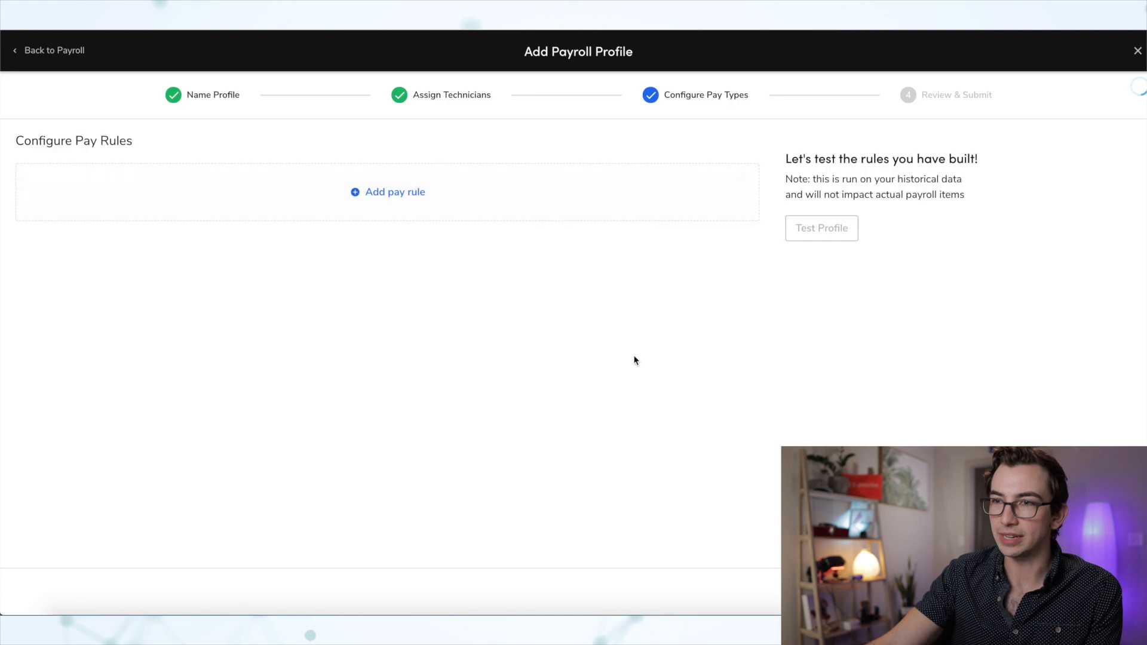
# - Add a Performance Bonus pay rule that applies to all jobs and continue to its pay calculation
pyautogui.click(404, 216)
pyautogui.click(371, 231)
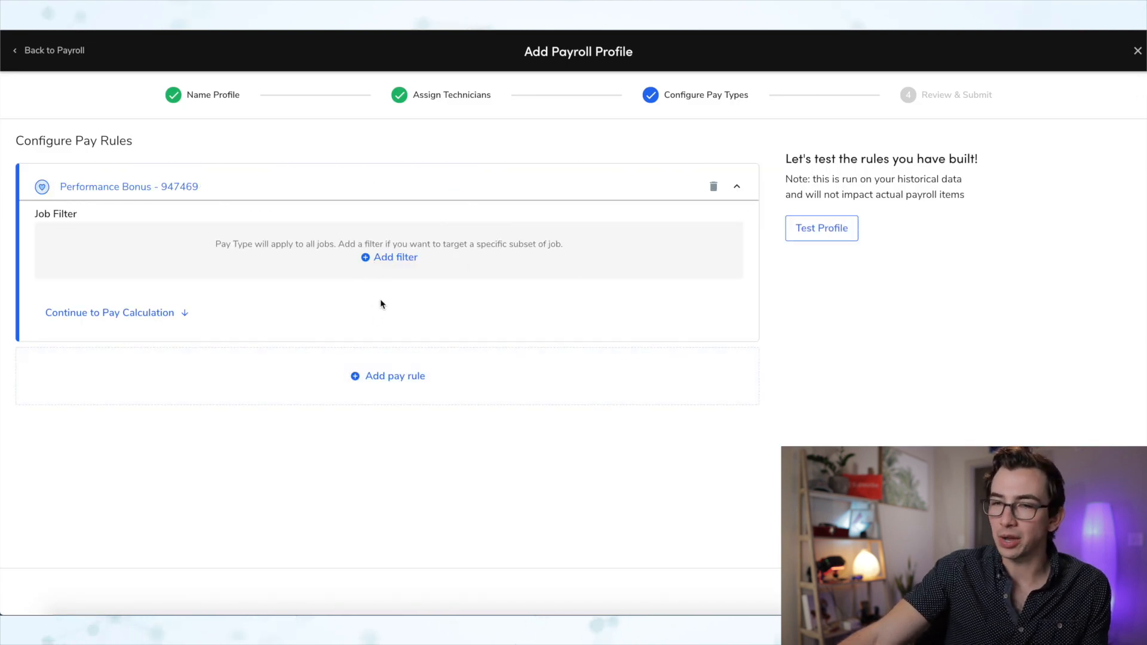
pyautogui.click(138, 314)
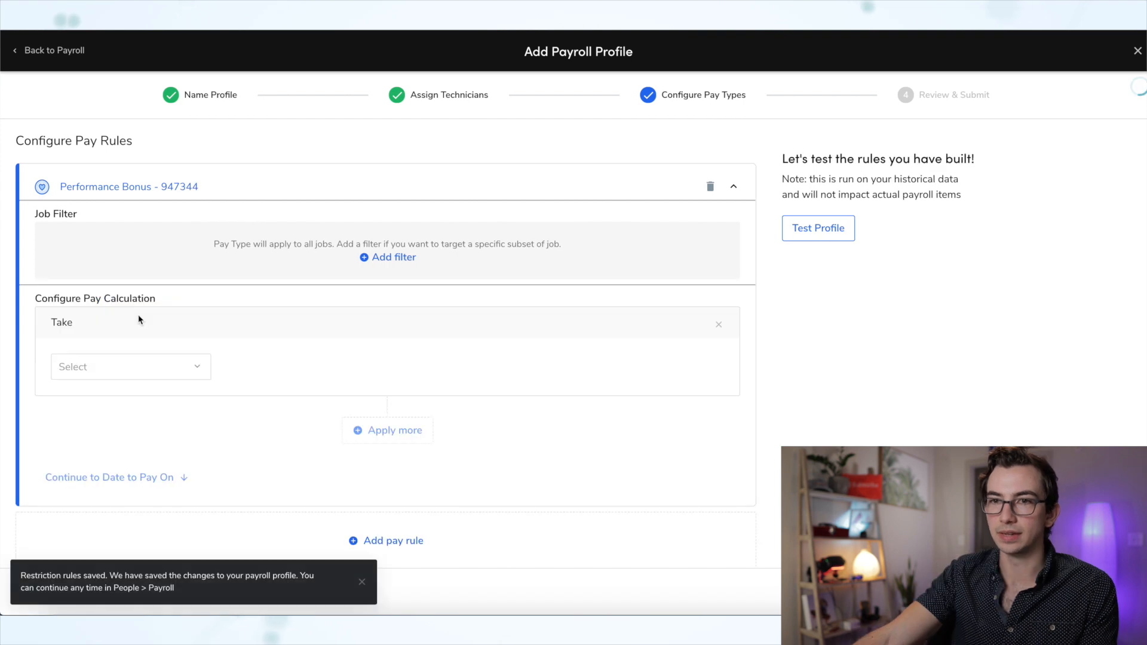
# - Base the bonus calculation on a Flat $ Amount of the Commissionable Base, deducting Non-commissionable items
pyautogui.click(124, 371)
pyautogui.scroll(-1, 143, 385)
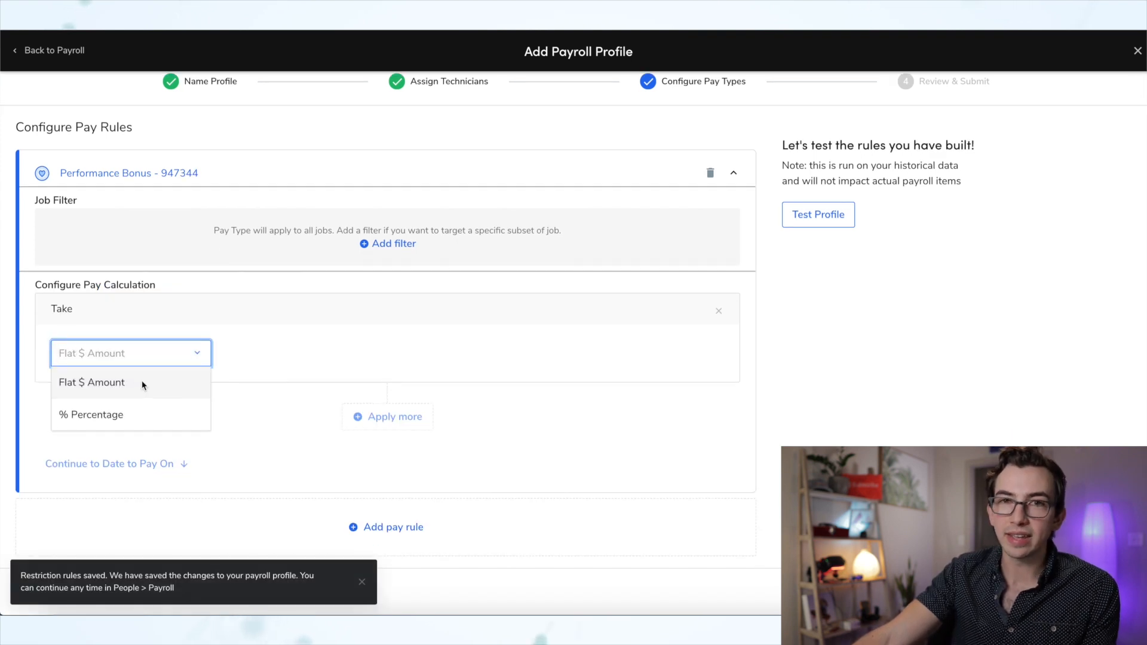
pyautogui.click(143, 386)
pyautogui.click(294, 361)
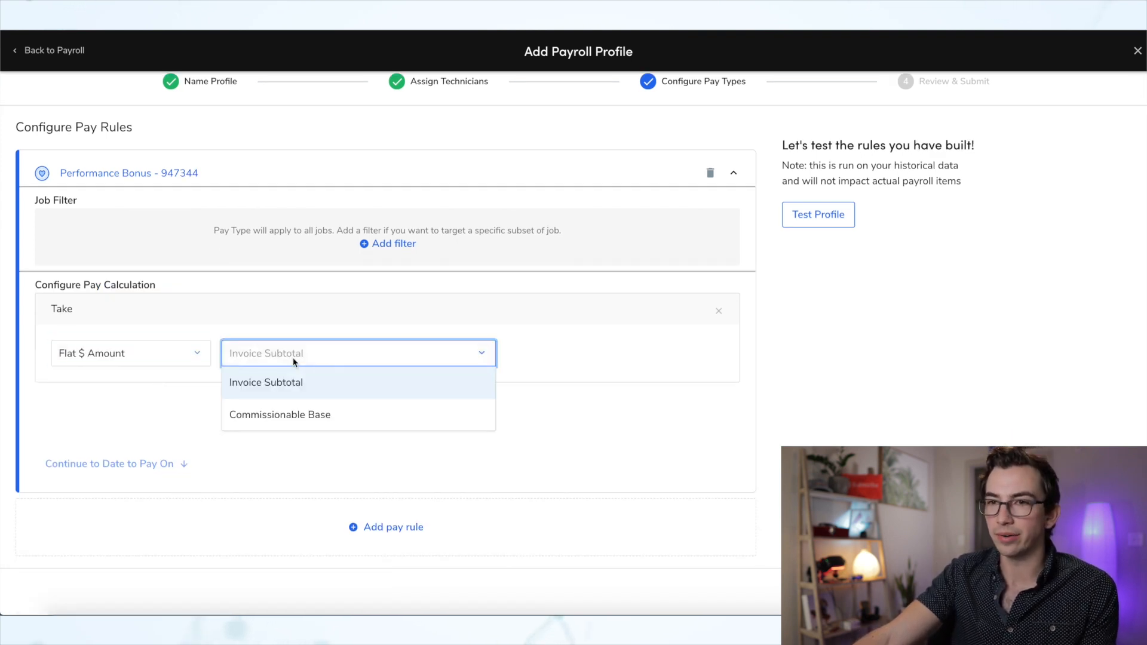
pyautogui.click(310, 419)
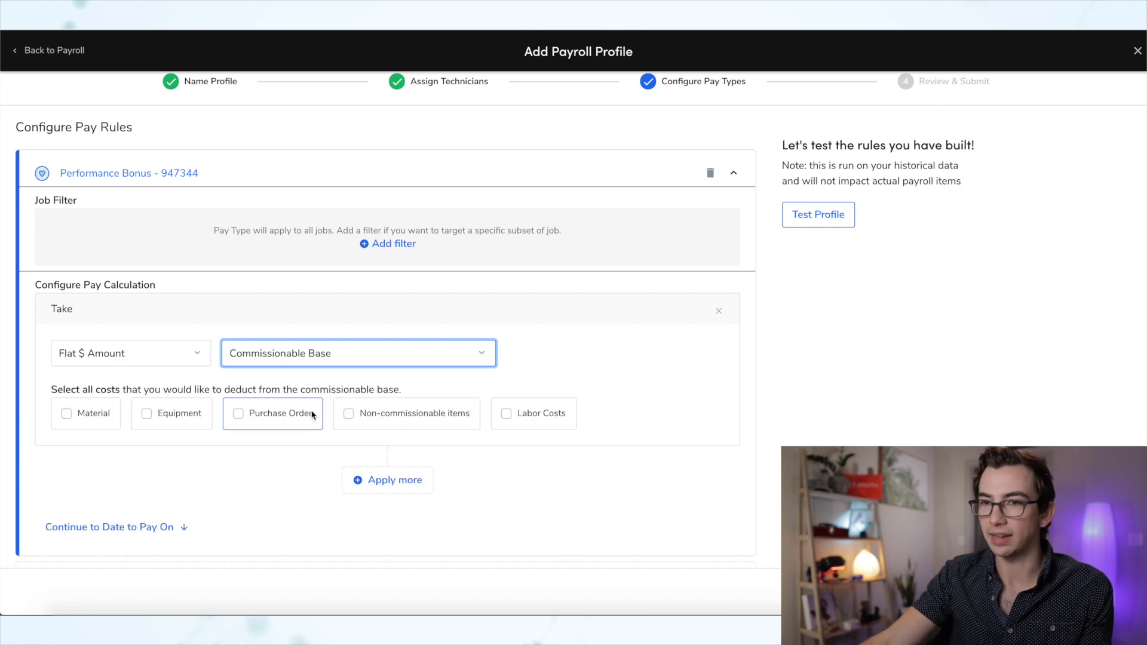
pyautogui.scroll(-2, 293, 444)
pyautogui.click(349, 355)
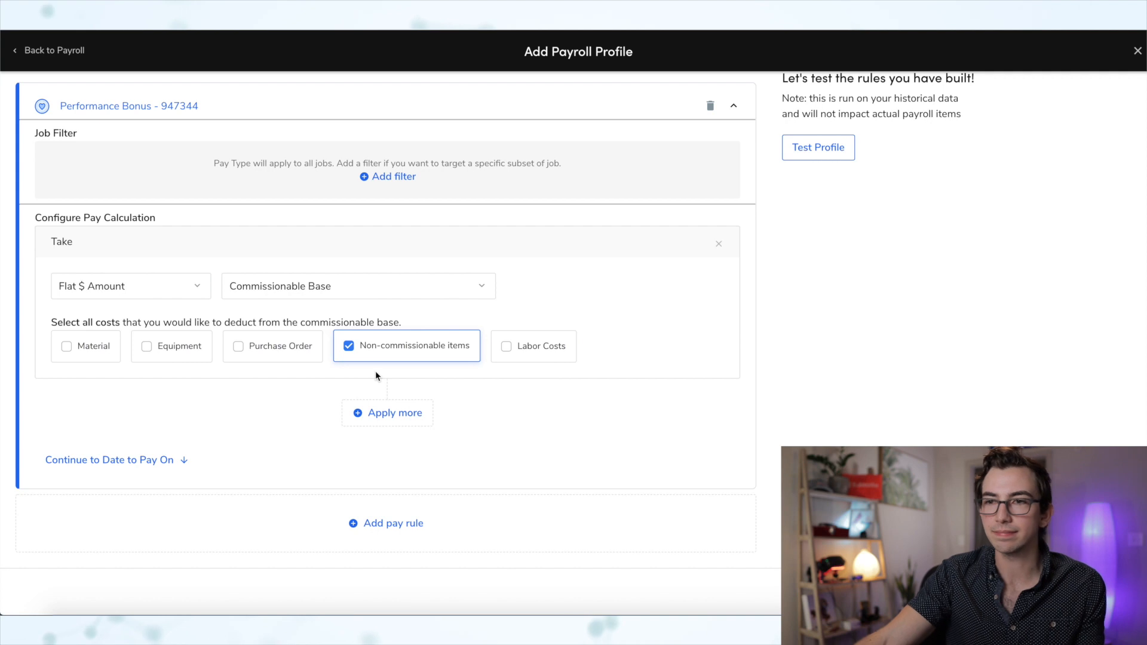
# - Apply a further calculation that multiplies the commissionable base by a % Percentage set here of 10%
pyautogui.click(375, 416)
pyautogui.scroll(-3, 375, 416)
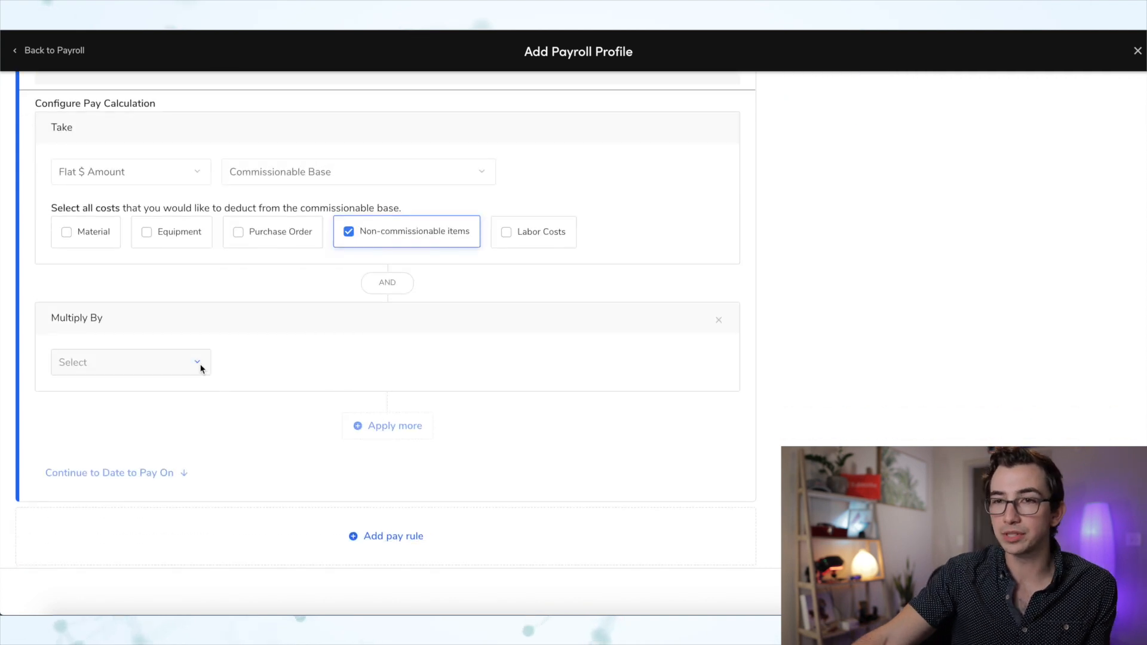
pyautogui.click(200, 367)
pyautogui.click(165, 399)
pyautogui.click(310, 371)
pyautogui.click(311, 410)
pyautogui.click(616, 365)
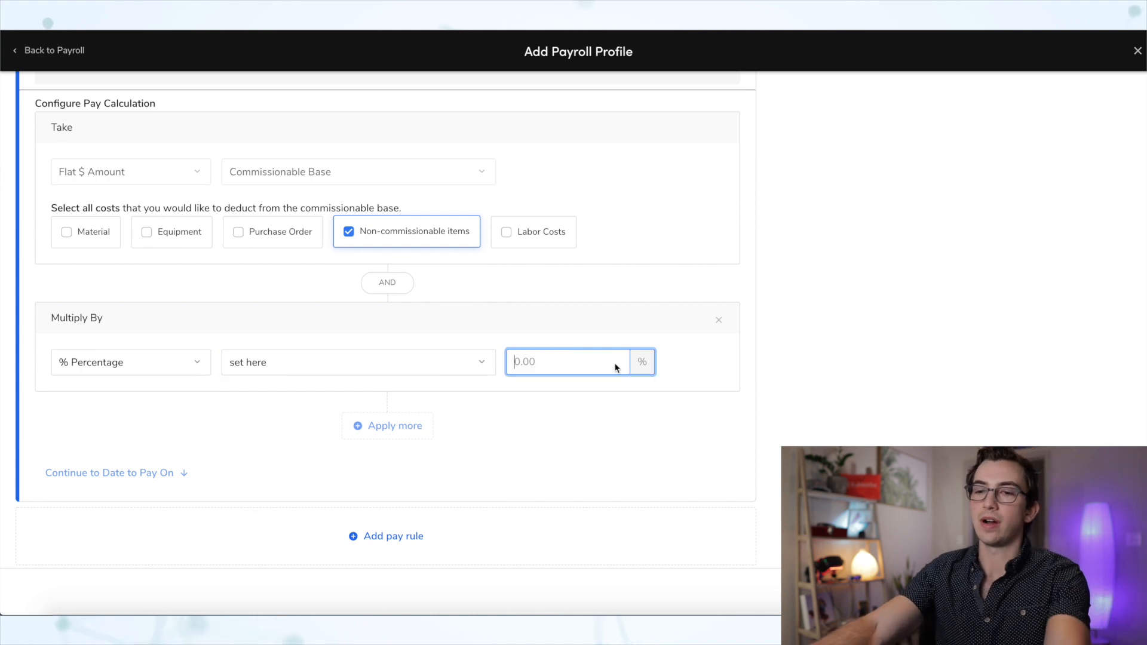
pyautogui.write('10')
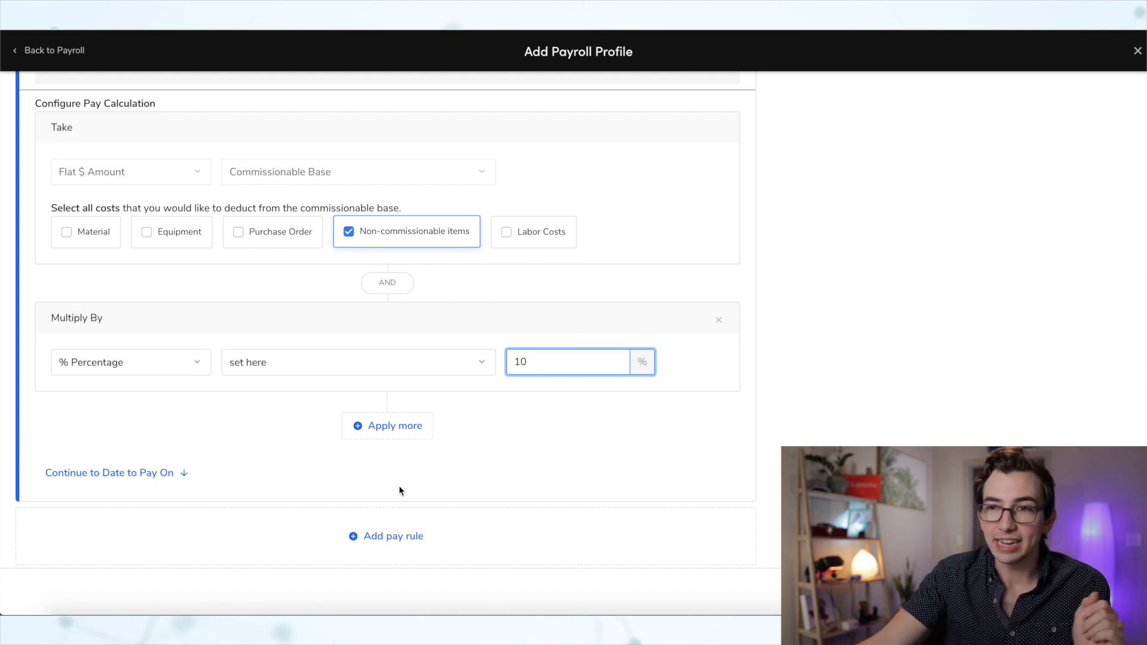
# - Apply another multiplication to the bonus, using the Technician Split Rate as a % Percentage
pyautogui.click(395, 425)
pyautogui.scroll(-1, 312, 448)
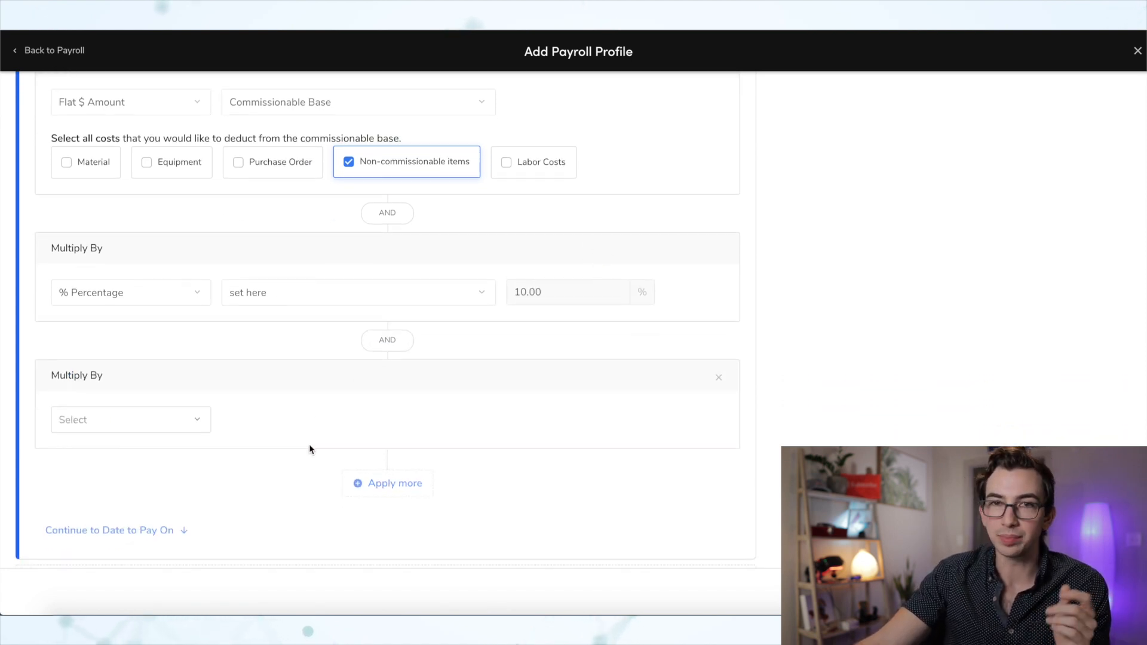
pyautogui.click(190, 428)
pyautogui.click(186, 442)
pyautogui.click(293, 428)
pyautogui.scroll(-1, 388, 376)
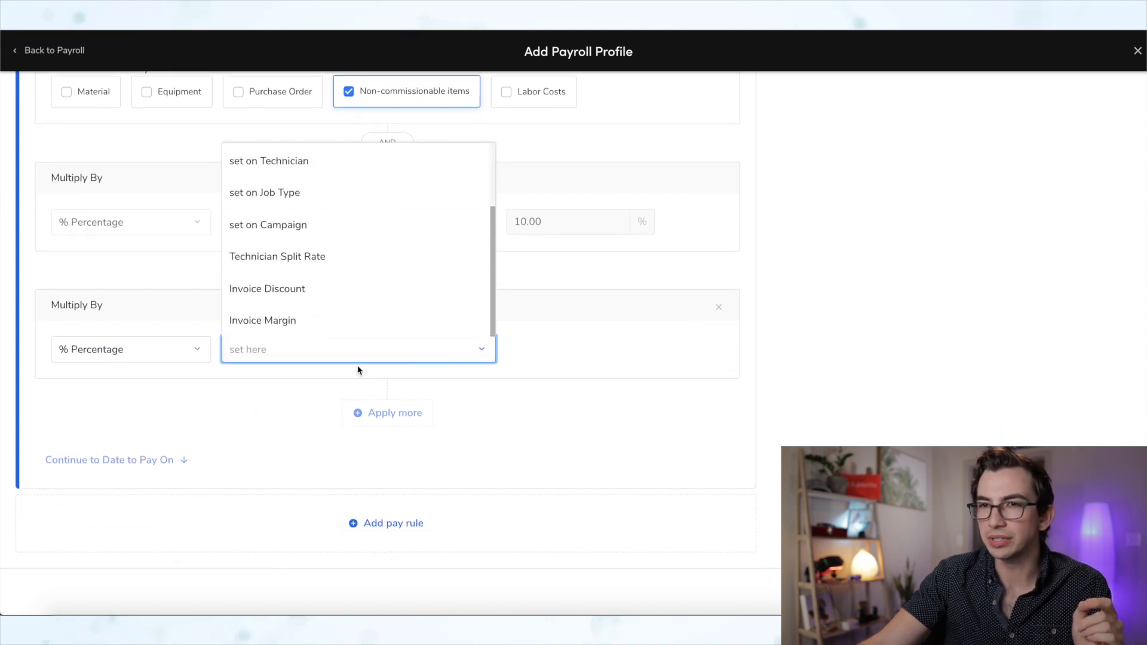
pyautogui.click(357, 260)
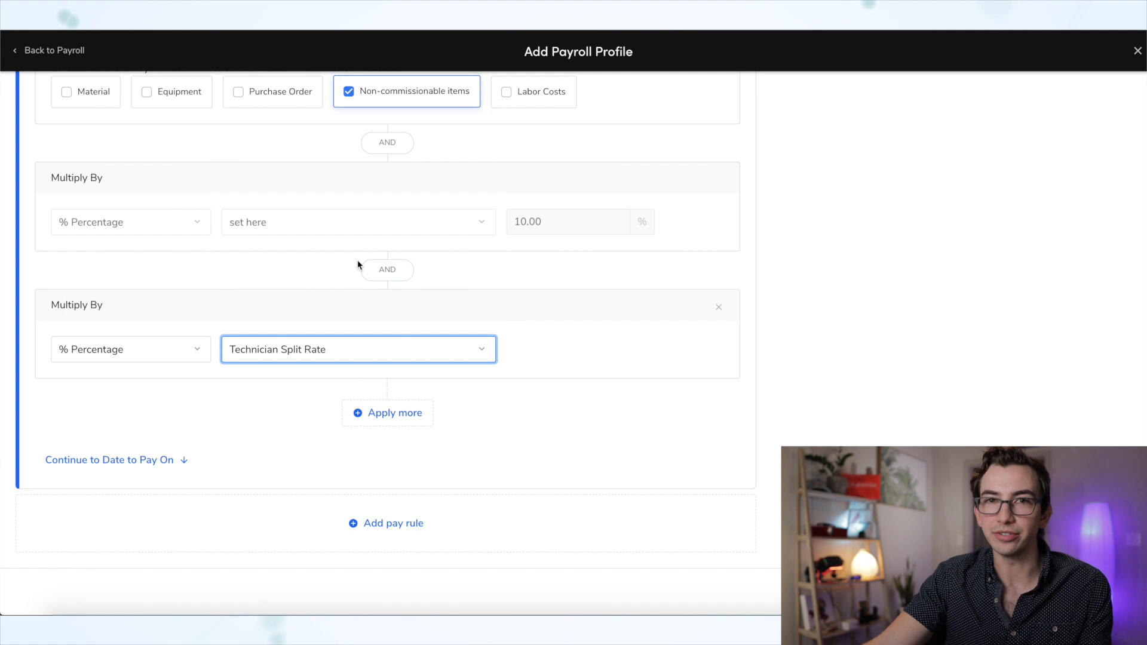
# - Review the complete bonus calculation, then close the profile and save the Performance Bonus rule's changes
pyautogui.scroll(2, 357, 260)
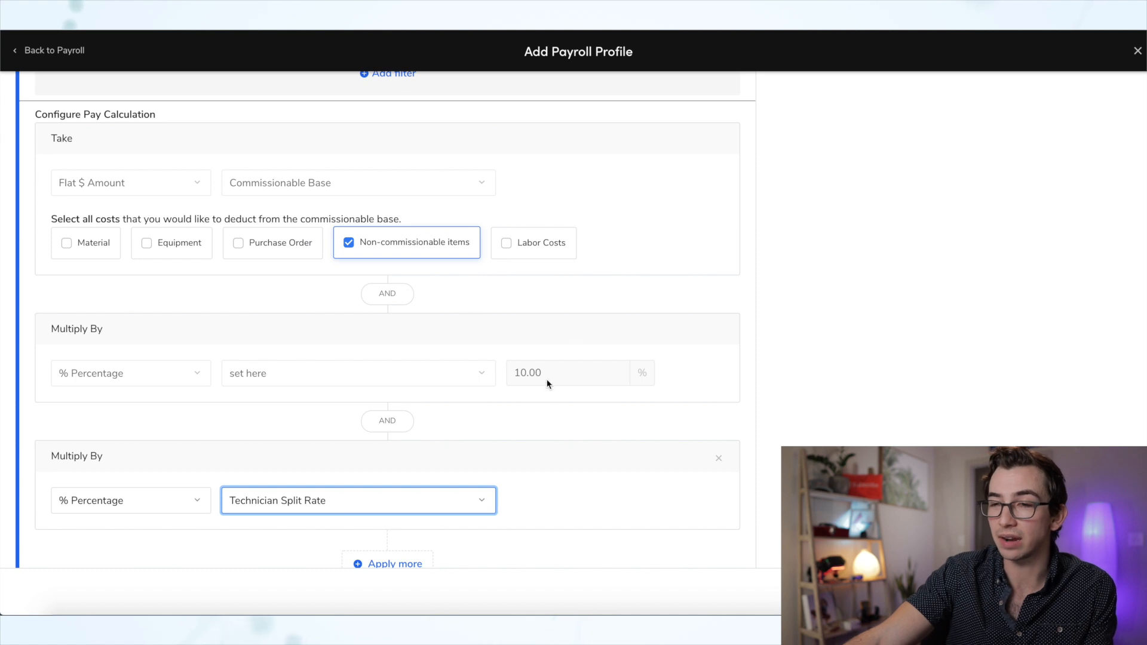
pyautogui.scroll(-1, 547, 381)
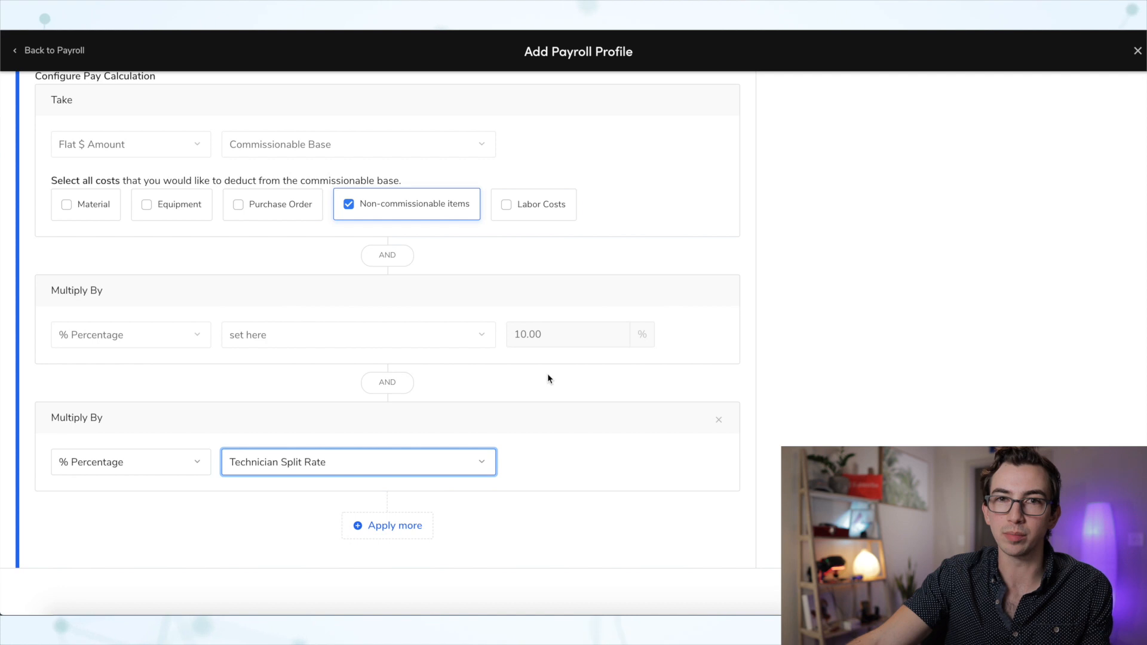
pyautogui.scroll(-1, 547, 378)
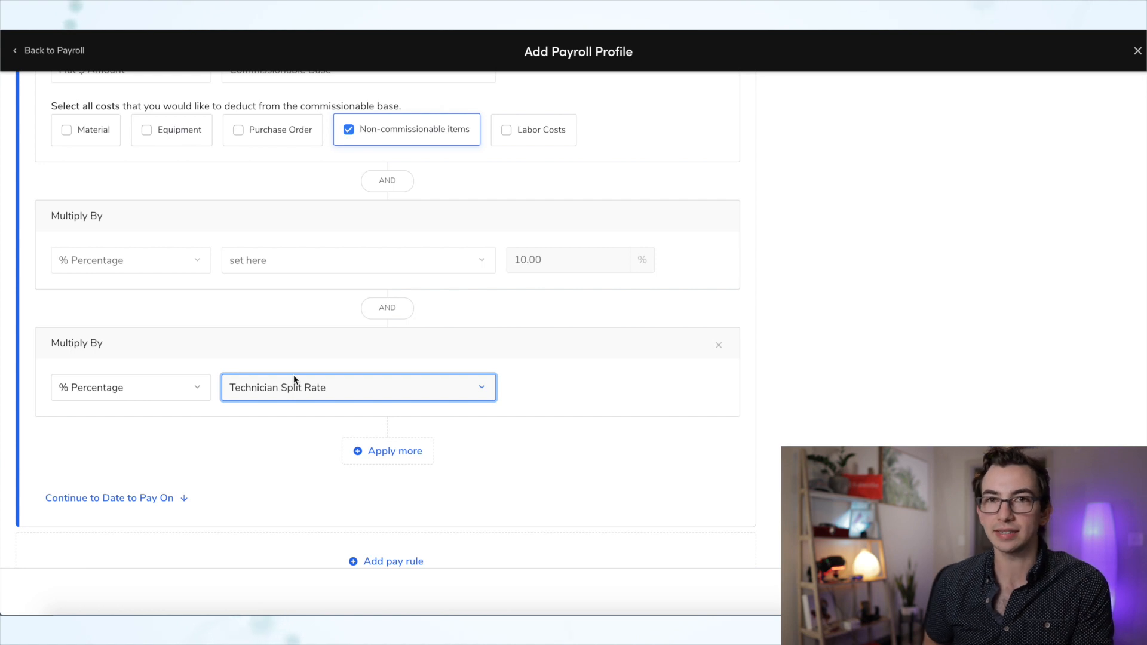
pyautogui.scroll(5, 294, 379)
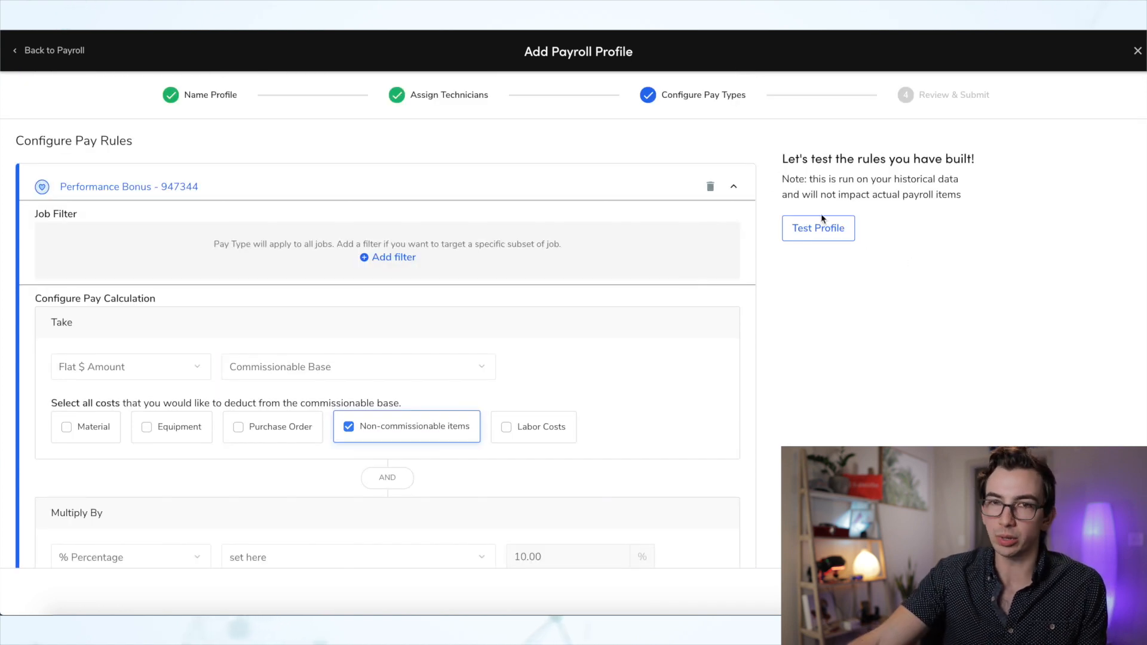
pyautogui.scroll(-5, 832, 277)
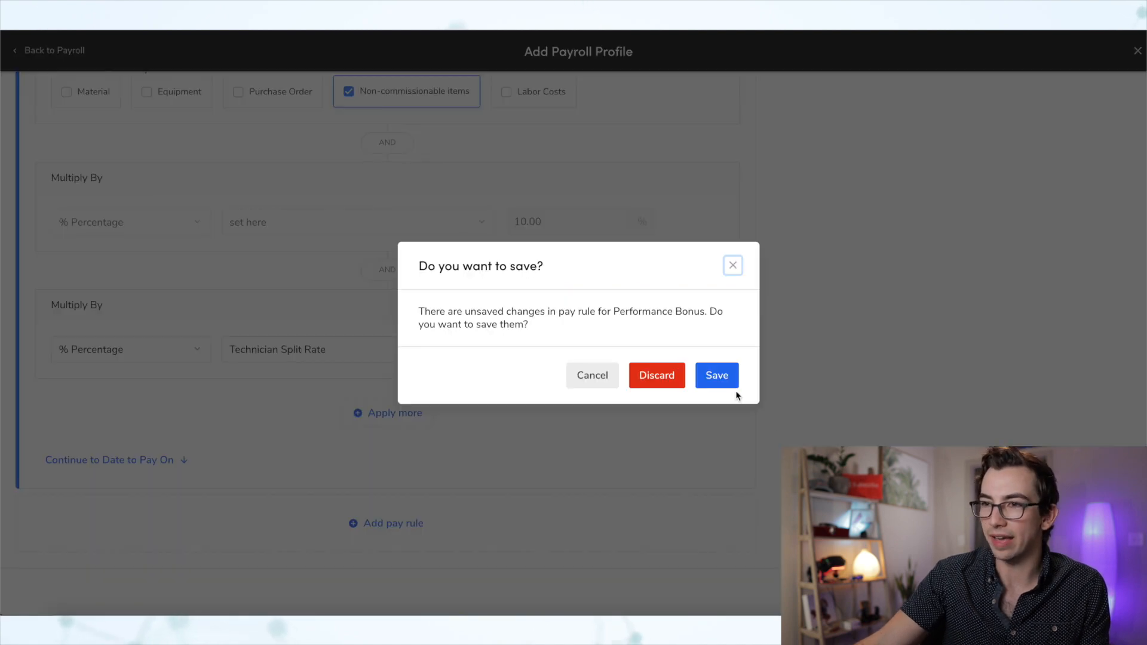
pyautogui.click(717, 377)
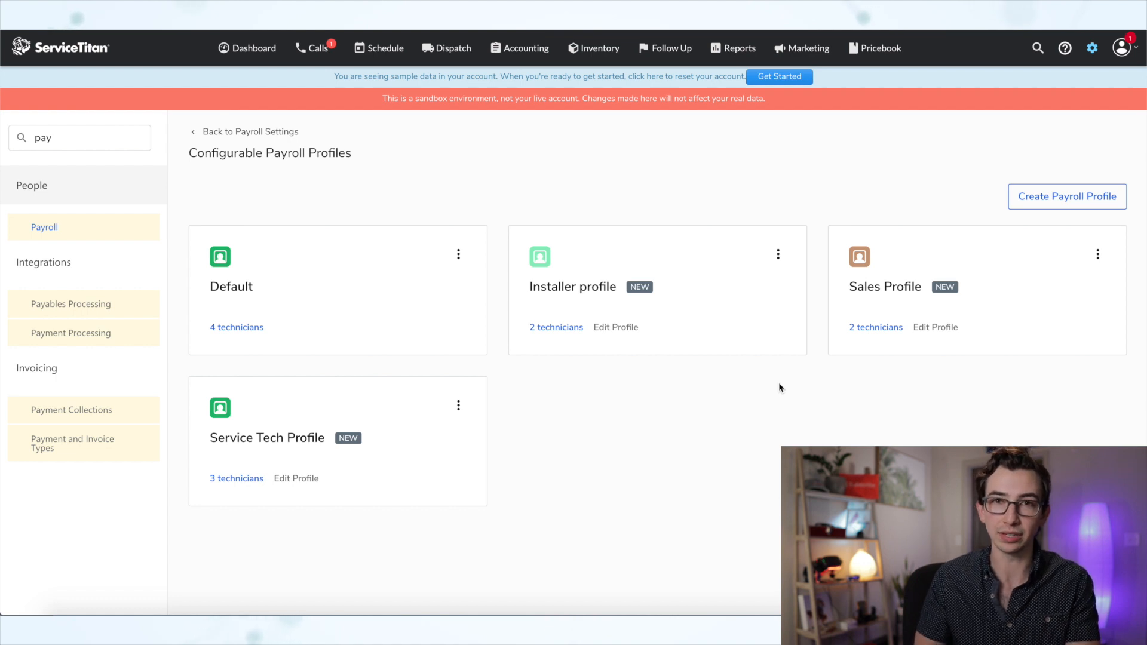
# - Create a new payroll profile named Tech Sold Hours and assign its technicians
pyautogui.click(1057, 205)
pyautogui.click(450, 219)
pyautogui.write('Tech ')
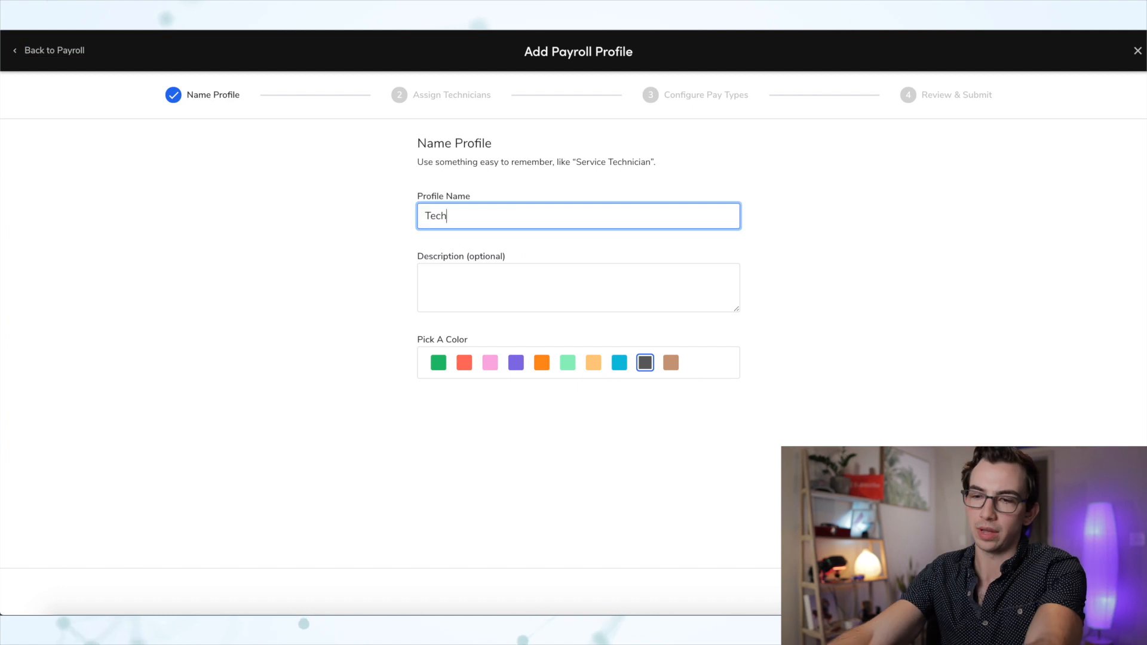
pyautogui.write('Sold Hour')
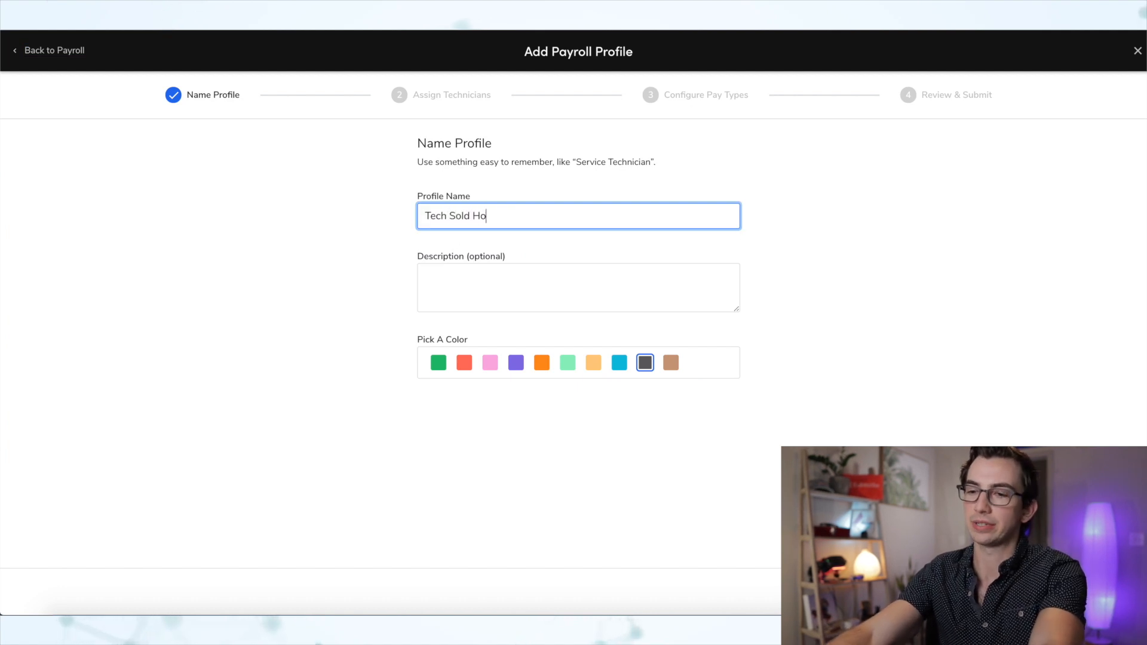
pyautogui.write('s')
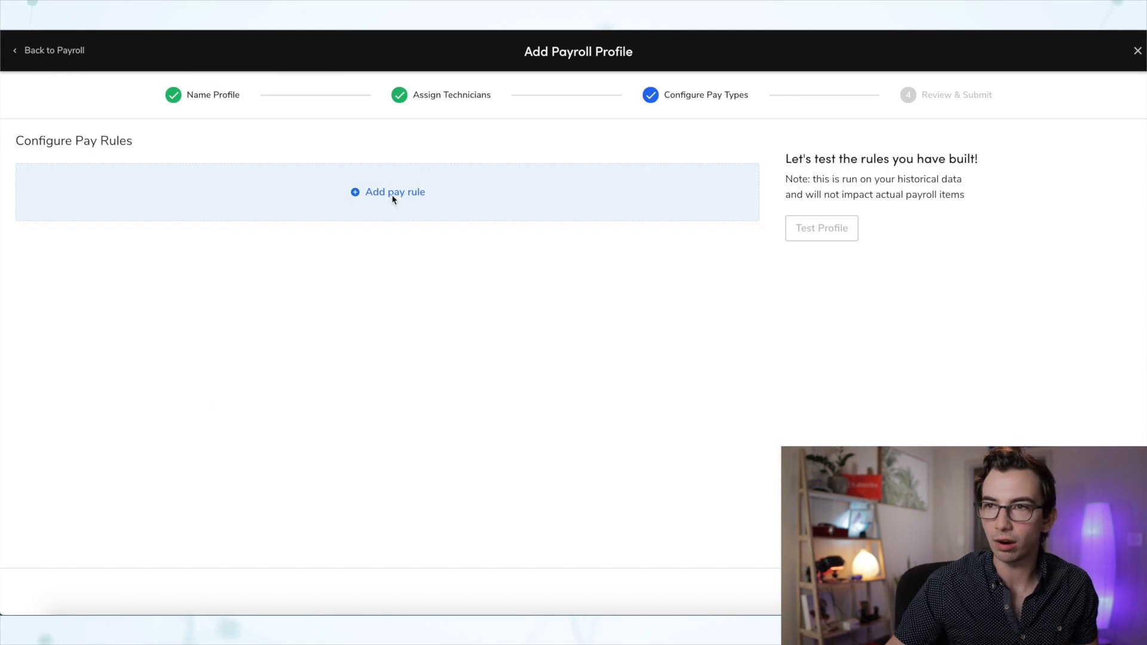
# - Add an Item Bonus pay rule to the profile
pyautogui.click(392, 197)
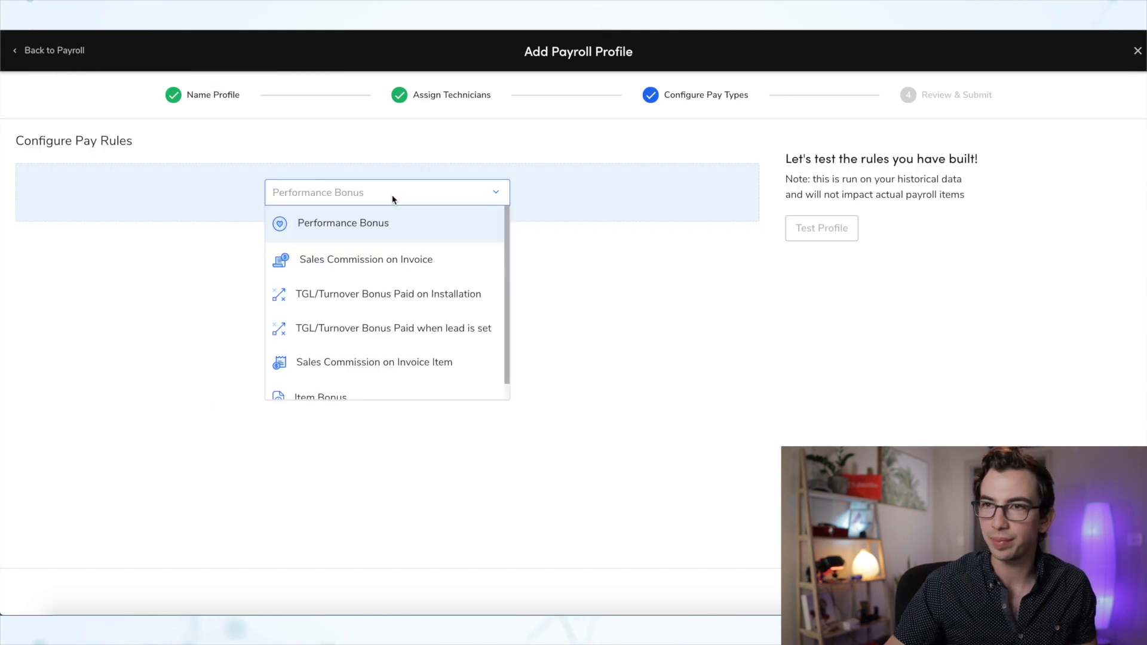
pyautogui.scroll(-1, 420, 381)
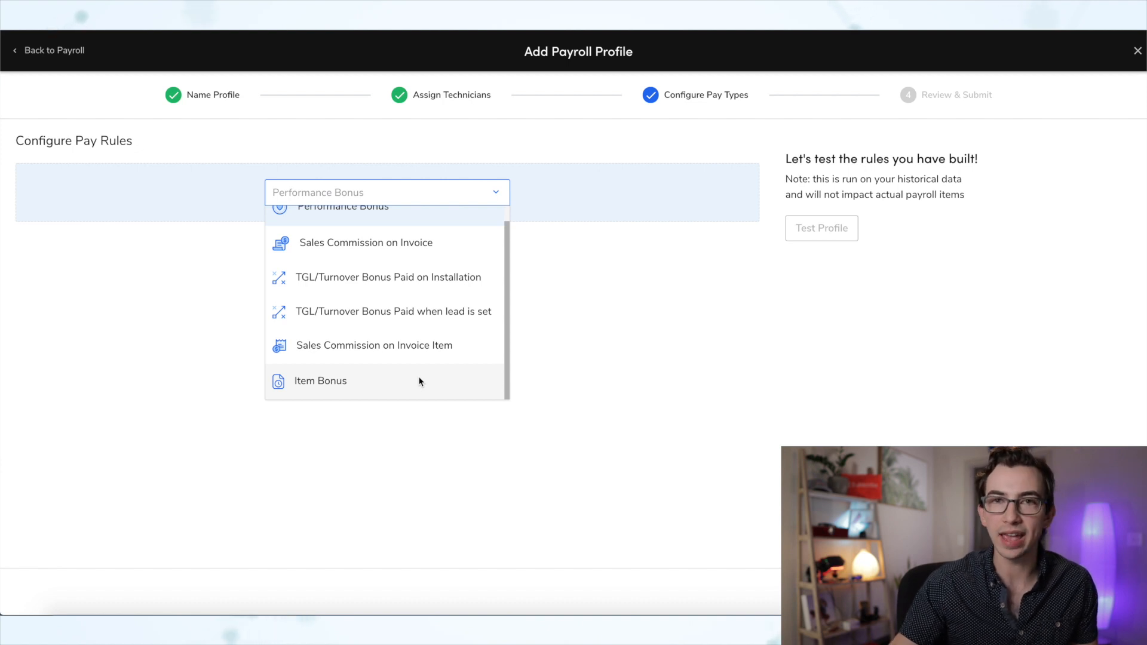
pyautogui.click(420, 381)
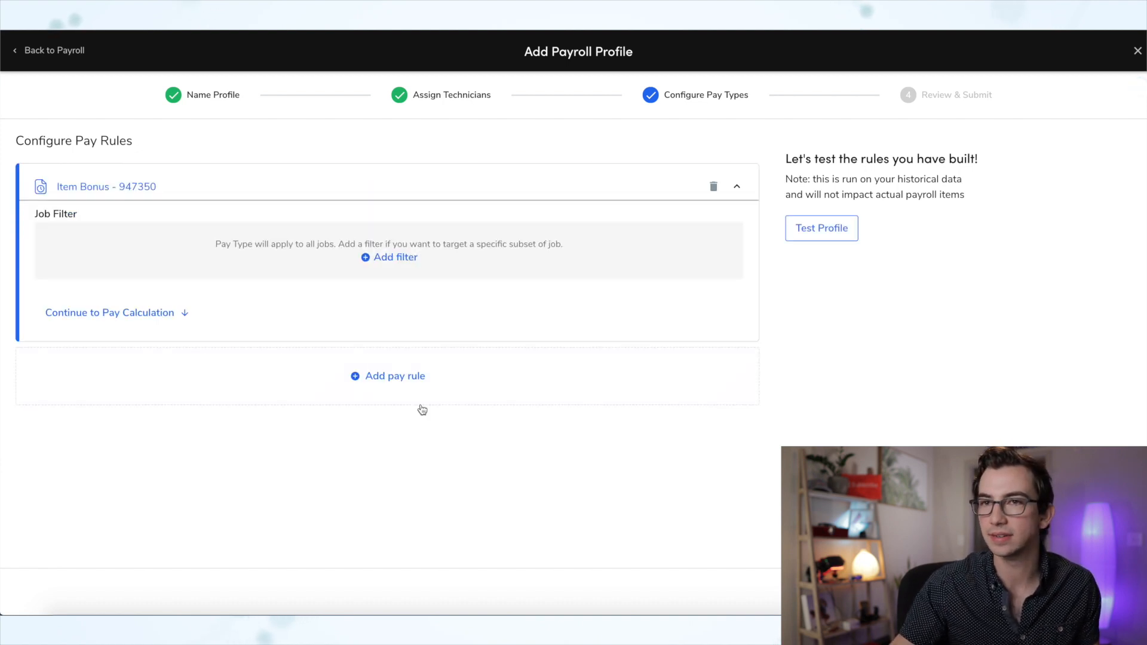
# - Base the item bonus pay calculation on Sold Hours, using Invoice Item SoldHours
pyautogui.click(172, 321)
pyautogui.click(195, 369)
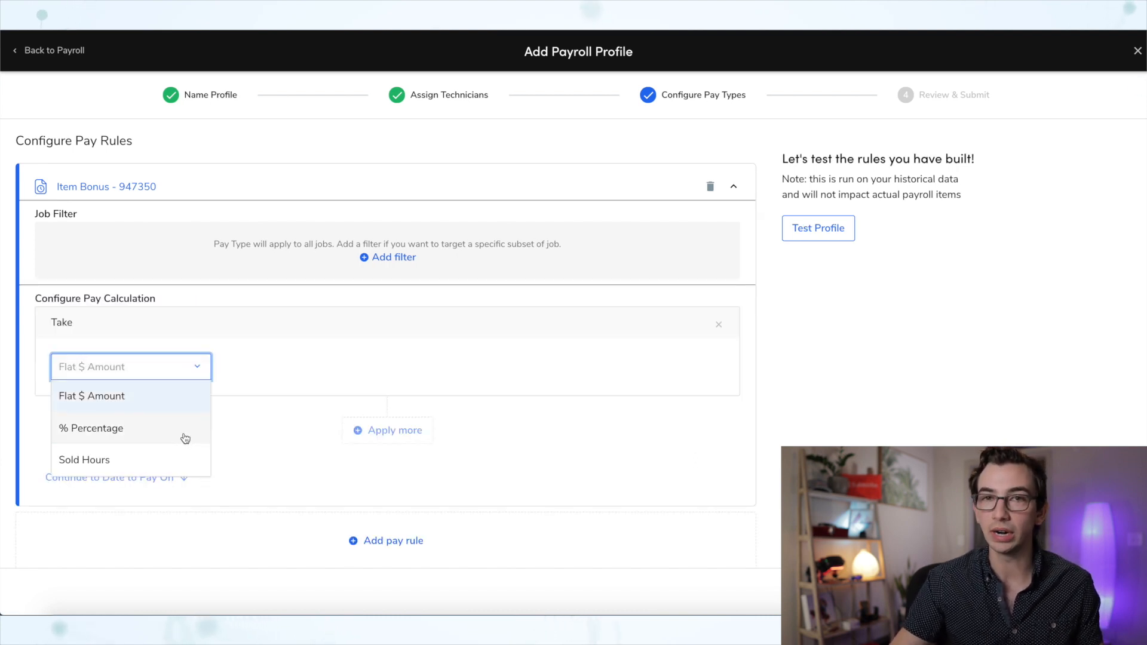
pyautogui.click(123, 457)
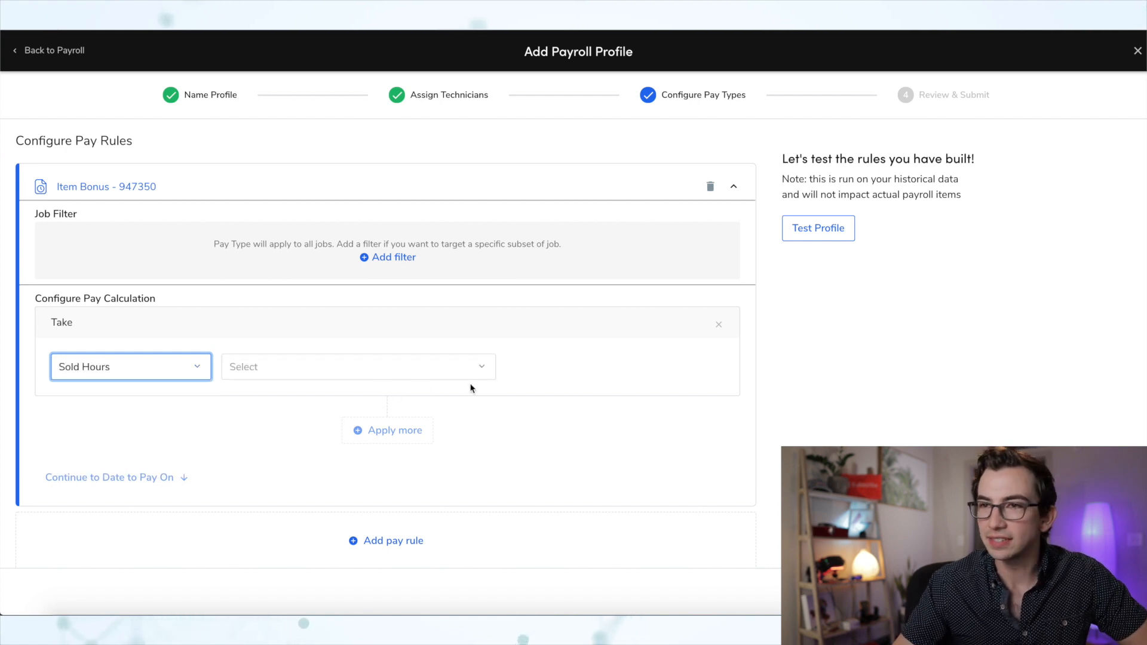
pyautogui.click(485, 369)
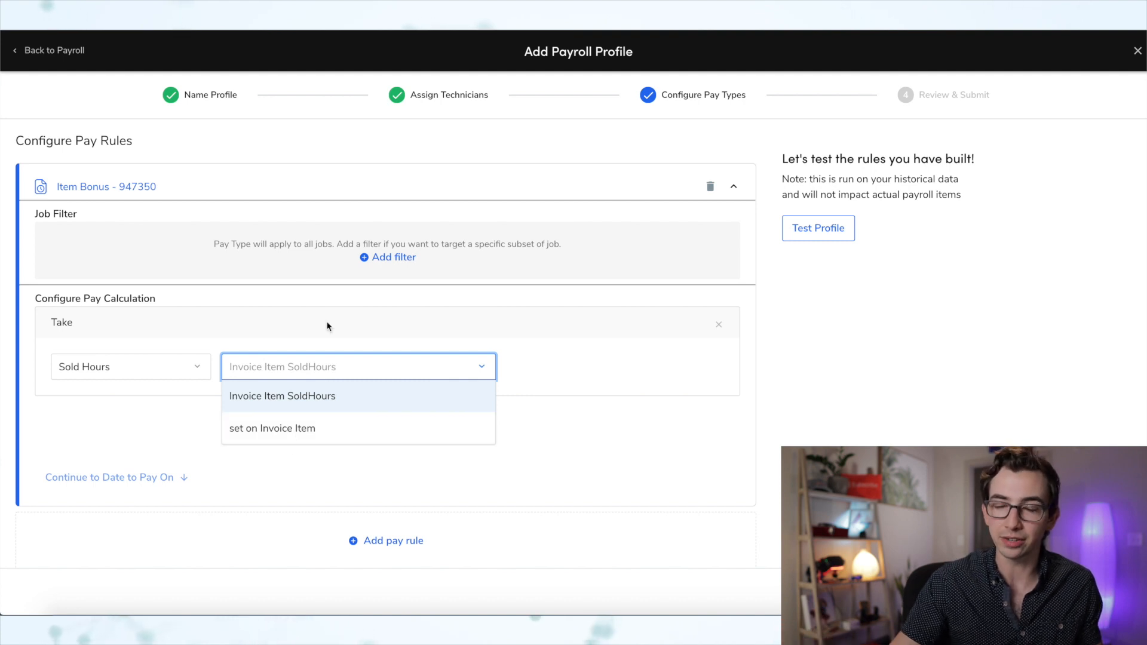
pyautogui.click(306, 396)
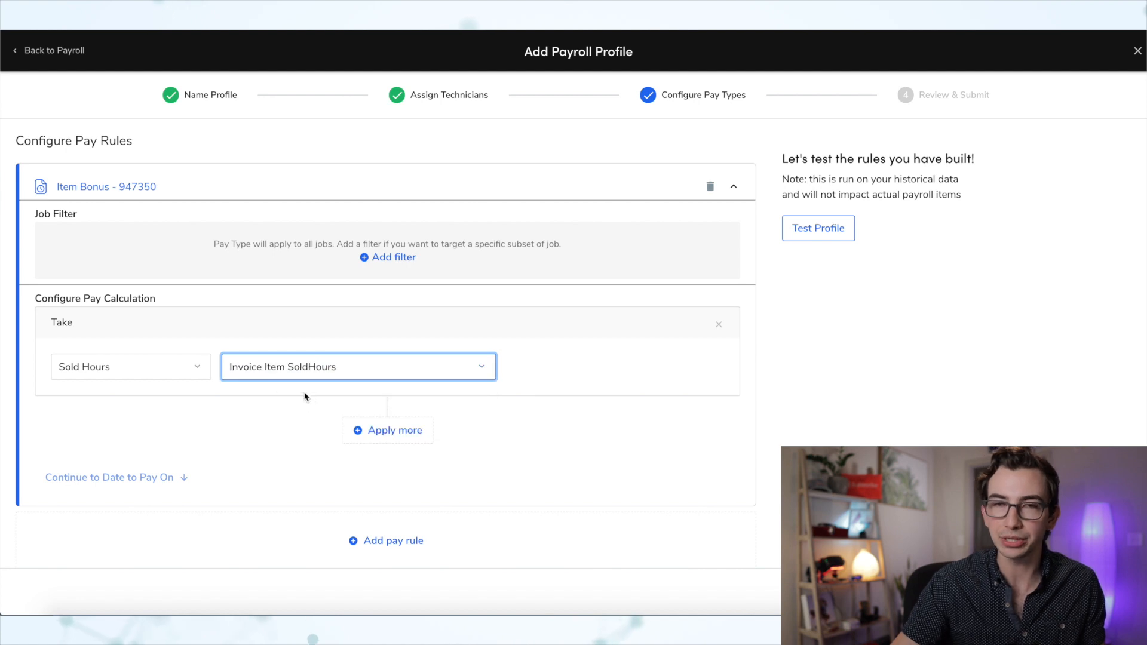
# - Apply a further calculation that multiplies the sold hours by a Flat $ Amount set on Technician
pyautogui.click(389, 432)
pyautogui.scroll(-2, 389, 432)
pyautogui.click(173, 353)
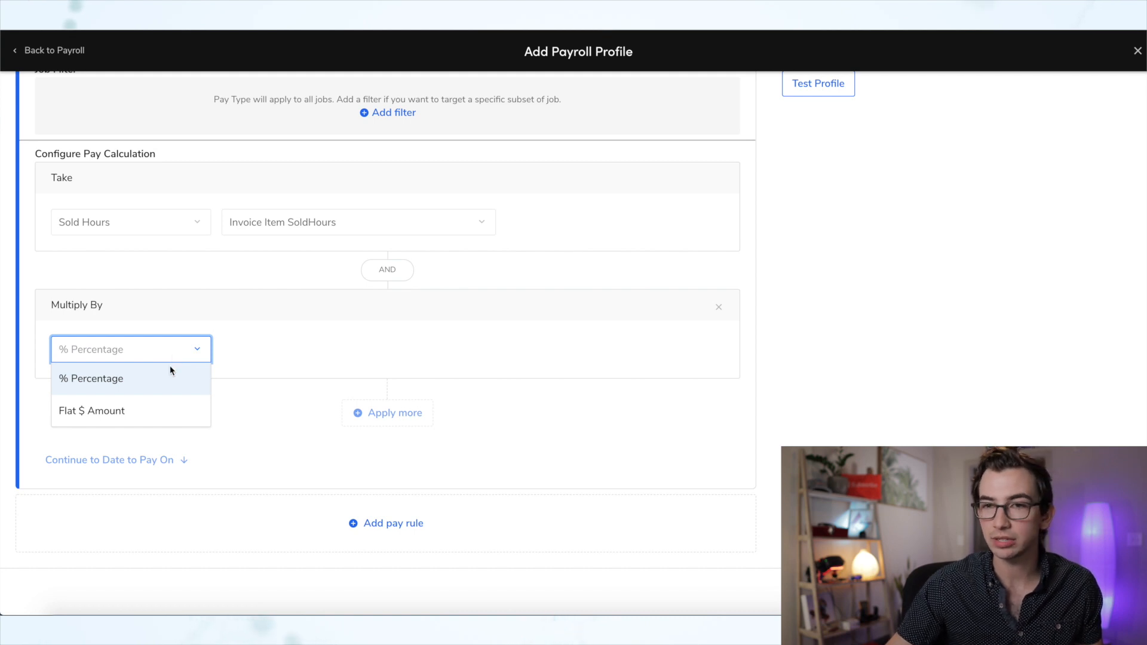
pyautogui.click(146, 406)
pyautogui.click(283, 354)
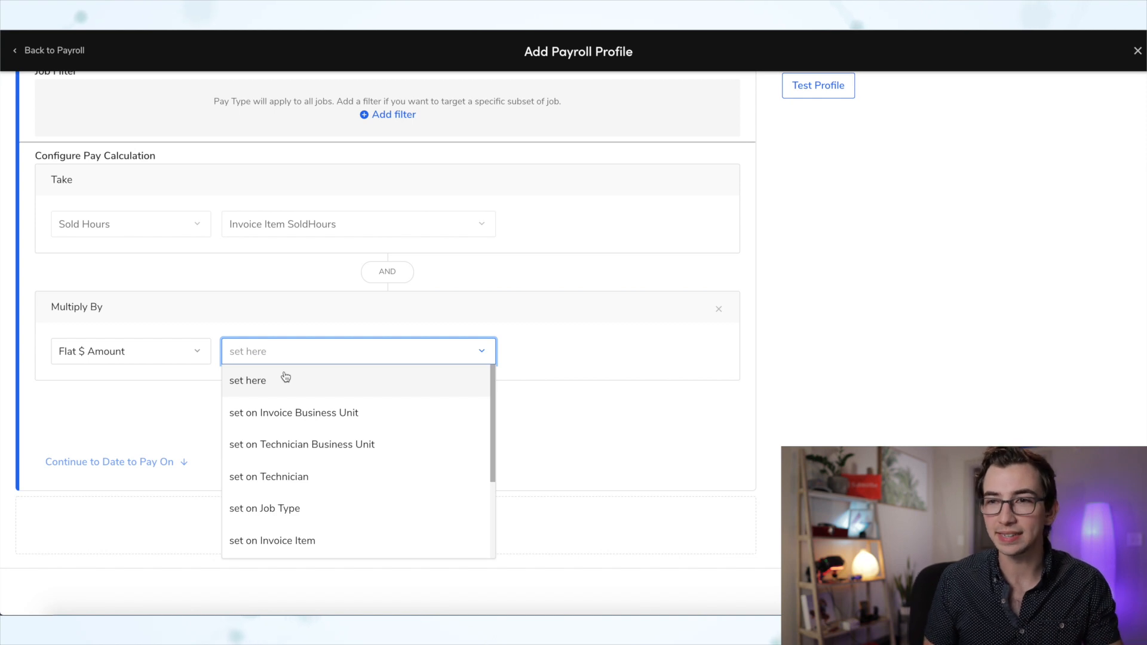
pyautogui.click(286, 379)
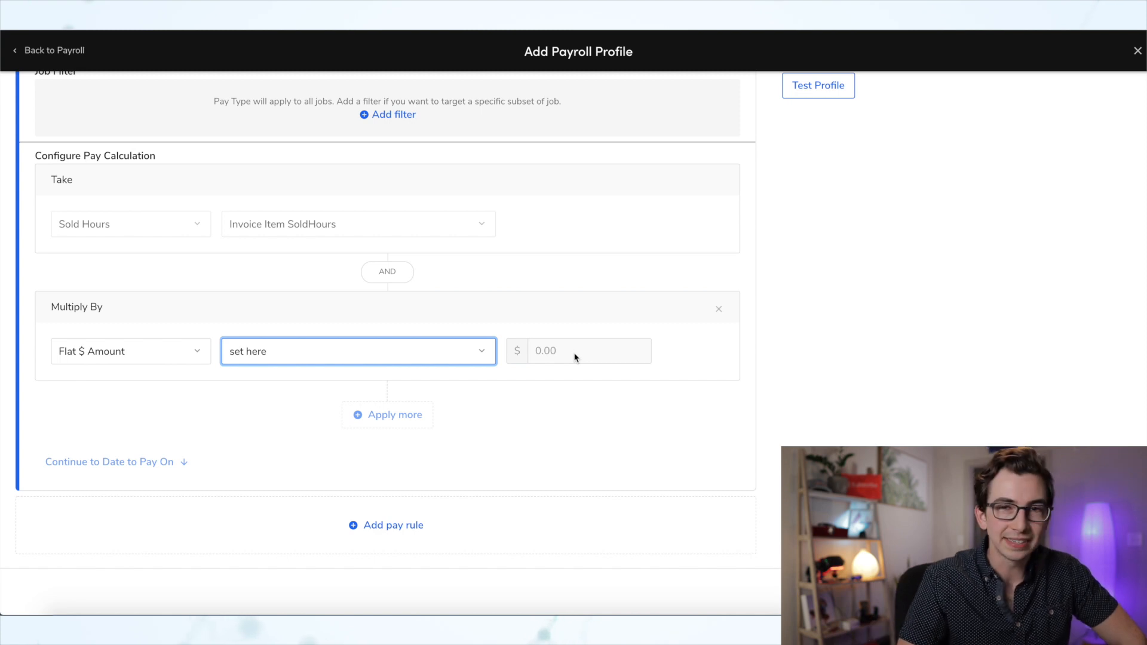
pyautogui.click(484, 351)
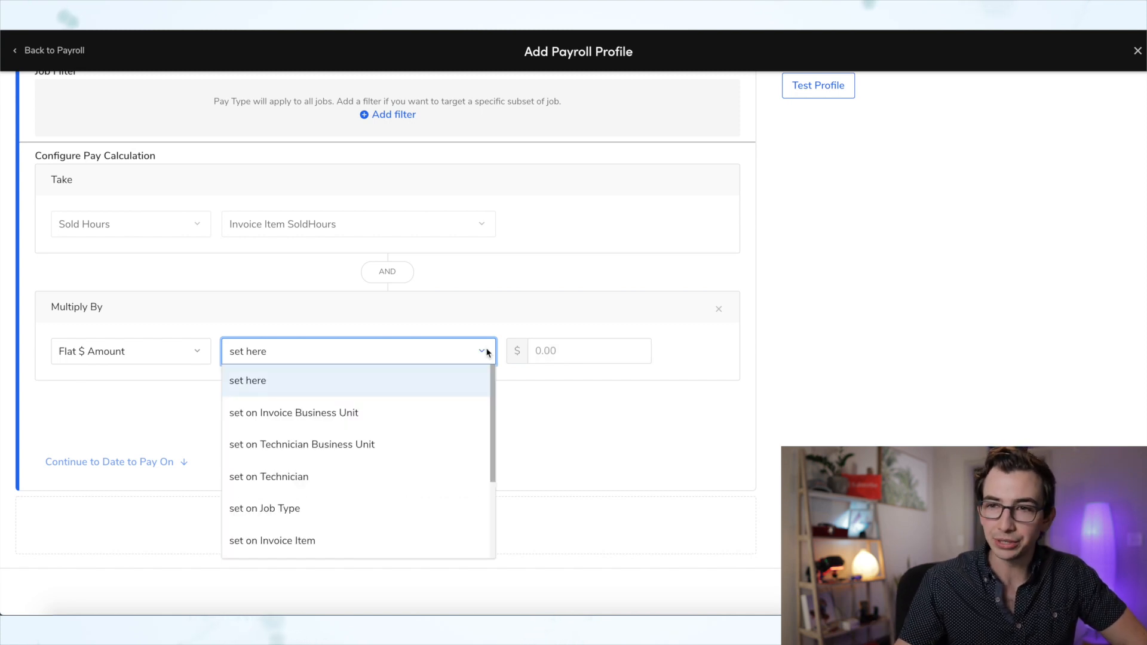
pyautogui.click(286, 479)
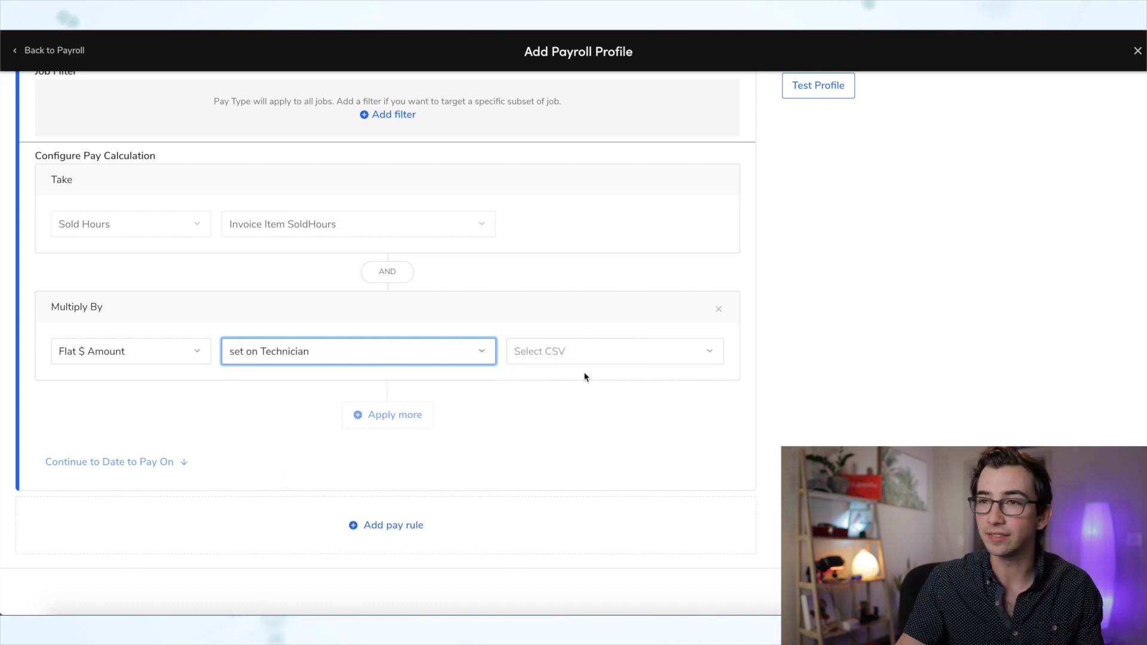
# - Choose to upload a CSV for the technician amounts, and download and open the CSV template
pyautogui.click(592, 359)
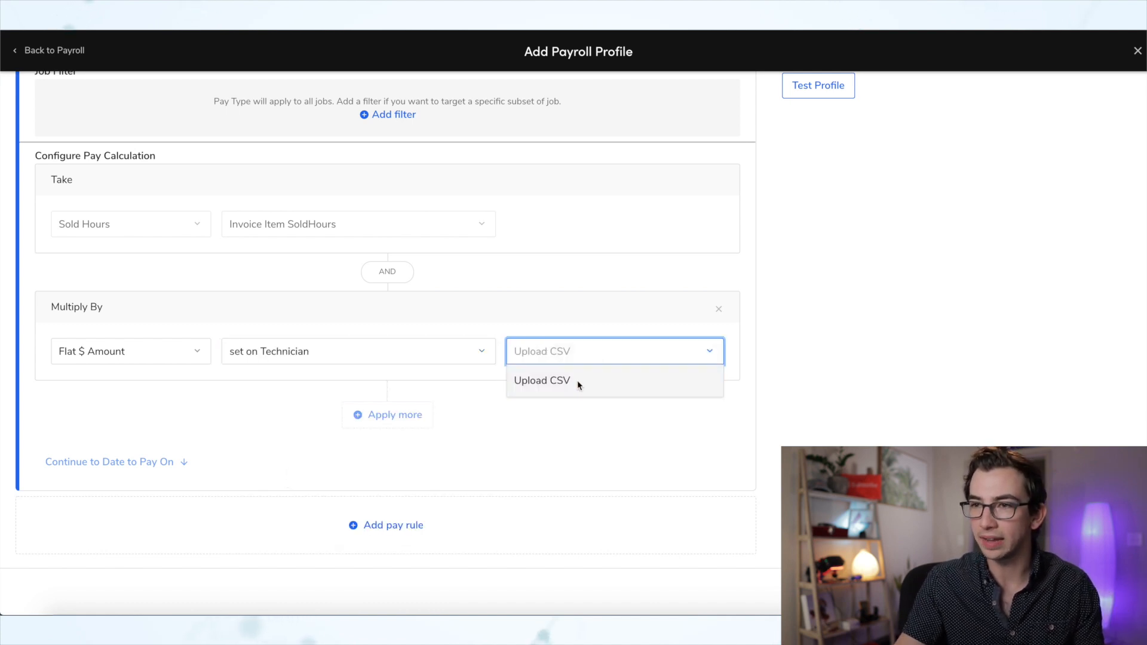
pyautogui.click(577, 380)
pyautogui.click(559, 239)
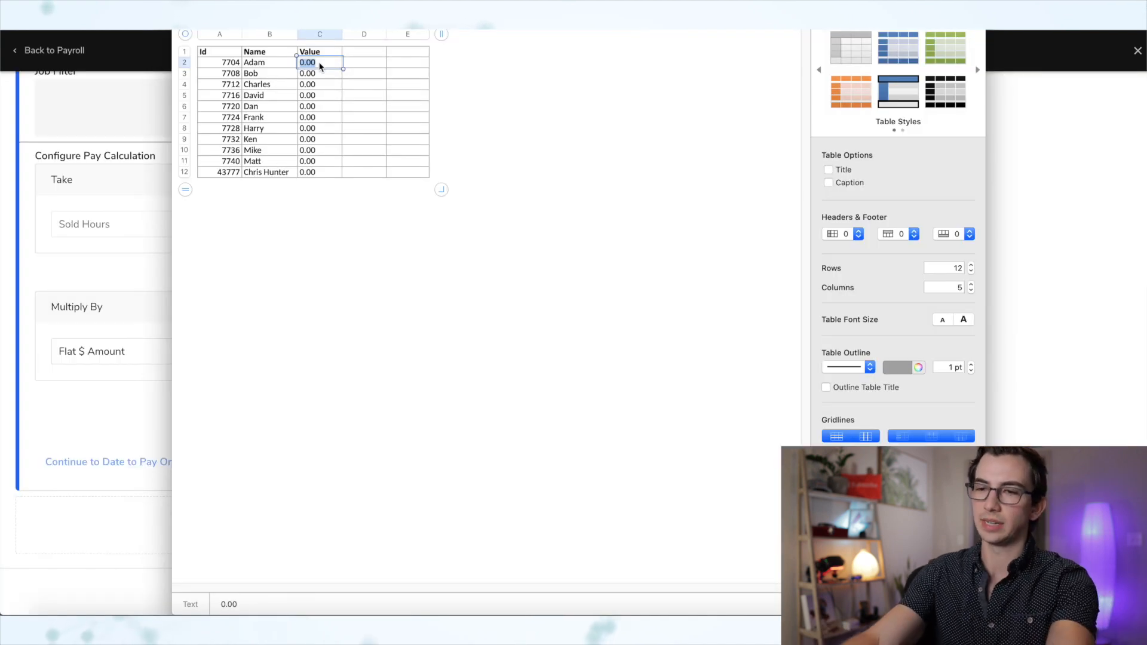
# - In the template spreadsheet in Numbers, fill the Value column with 15 in C2:C7 and 25 in C8:C12, and save it
pyautogui.write('15')
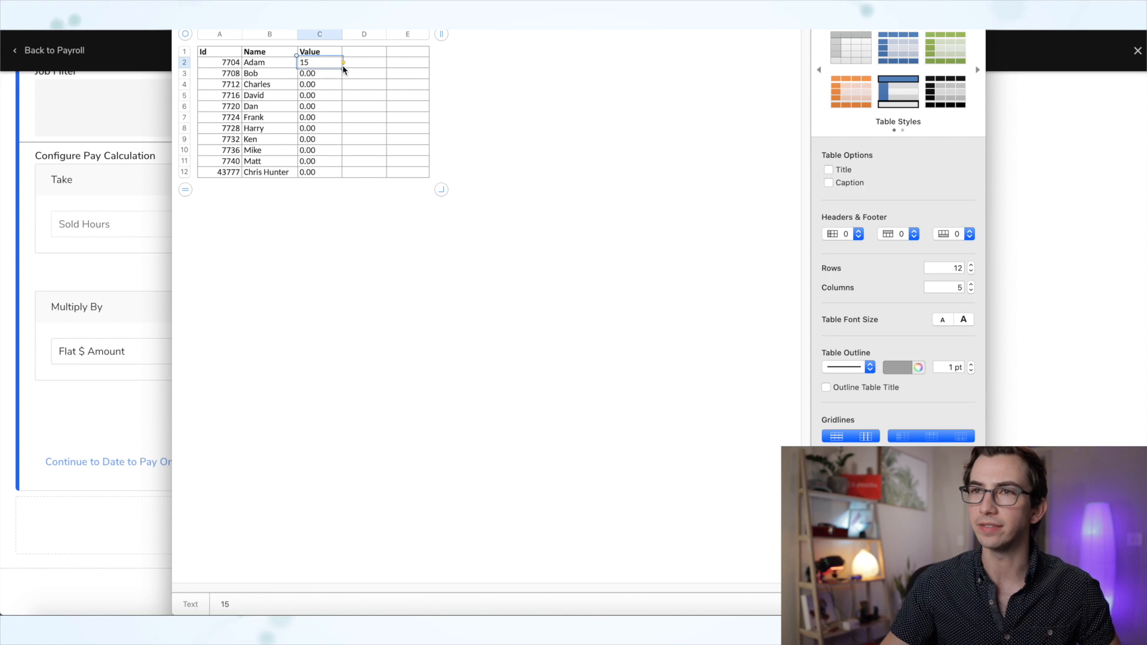
pyautogui.moveTo(343, 69); pyautogui.dragTo(336, 119)
pyautogui.click(322, 132)
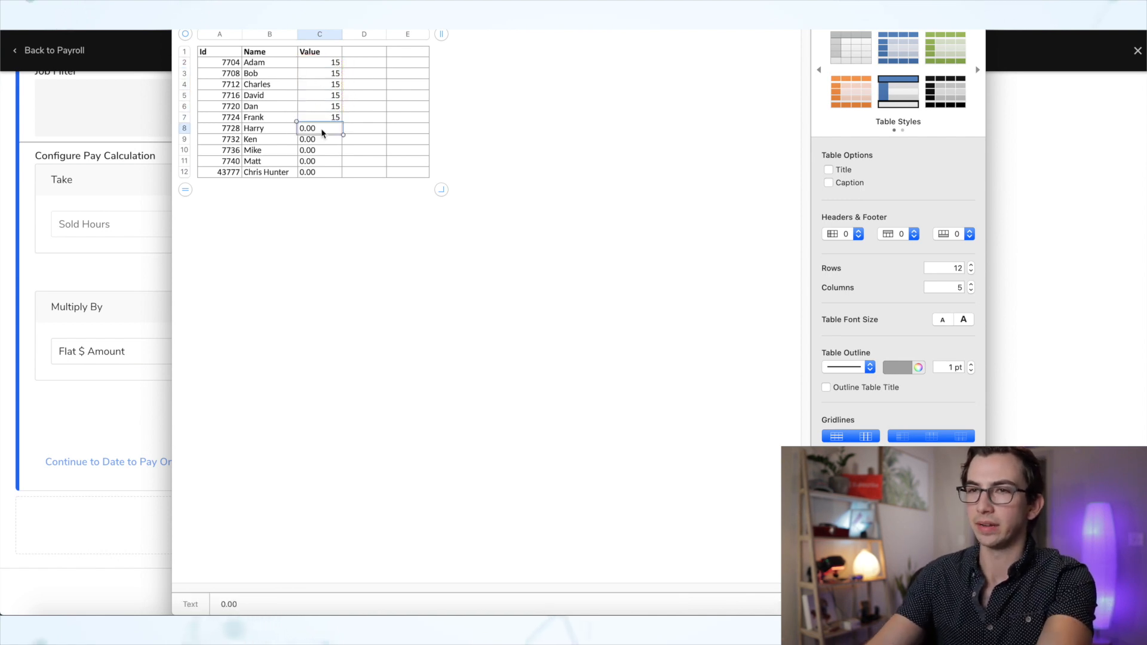
pyautogui.write('25')
pyautogui.moveTo(320, 135); pyautogui.dragTo(320, 165)
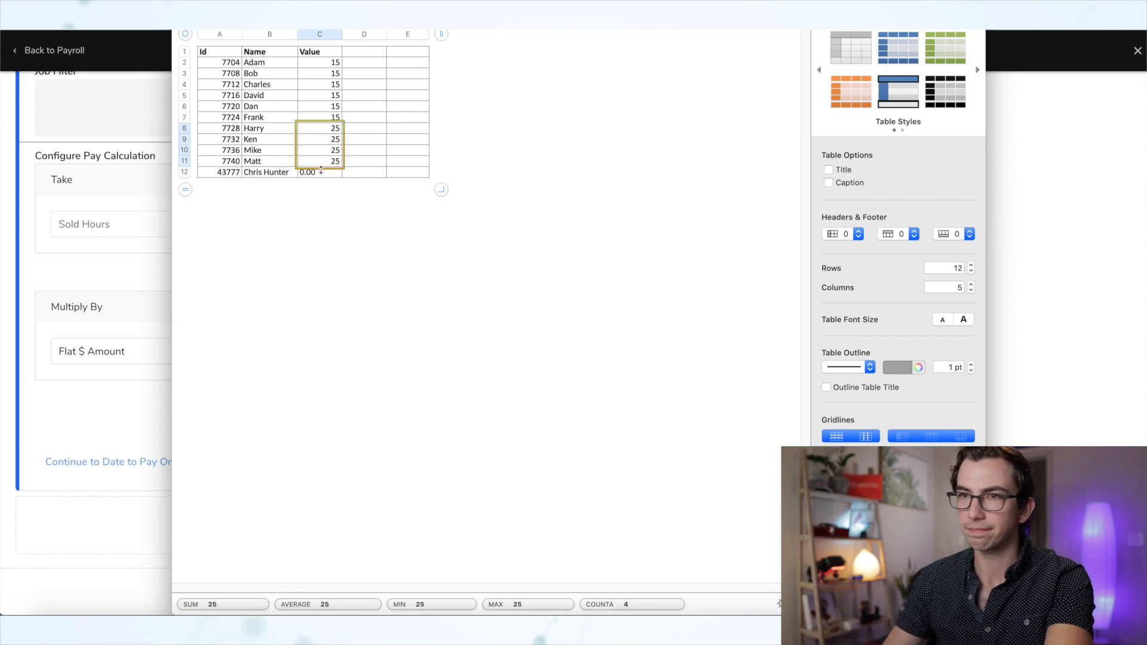
pyautogui.moveTo(320, 164); pyautogui.dragTo(320, 173)
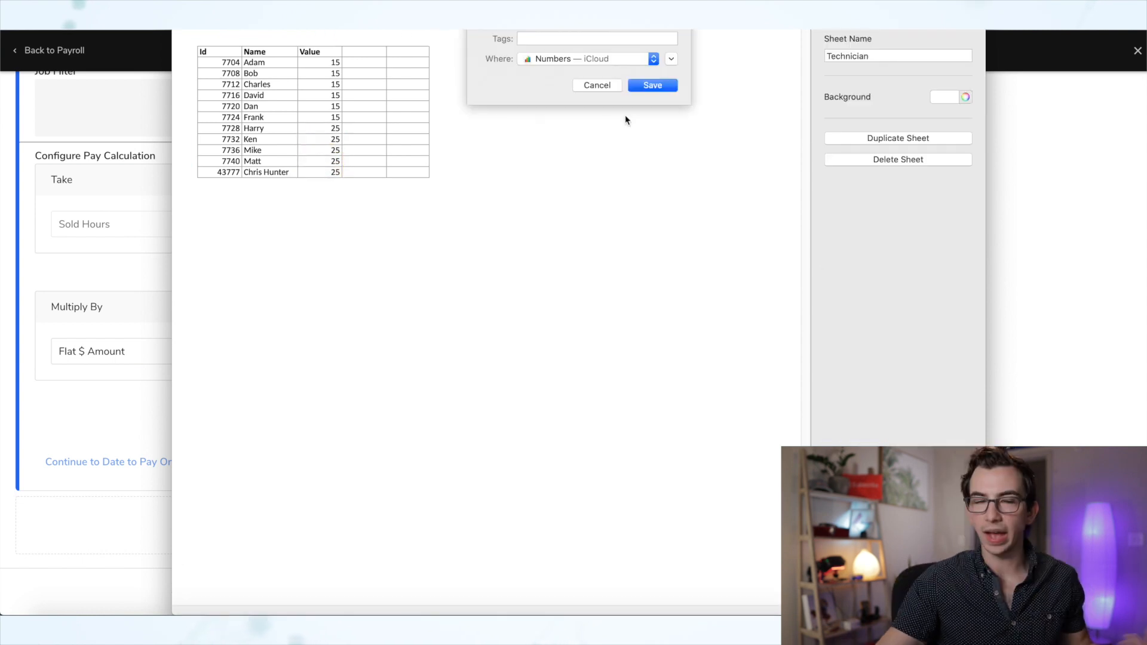
pyautogui.click(650, 88)
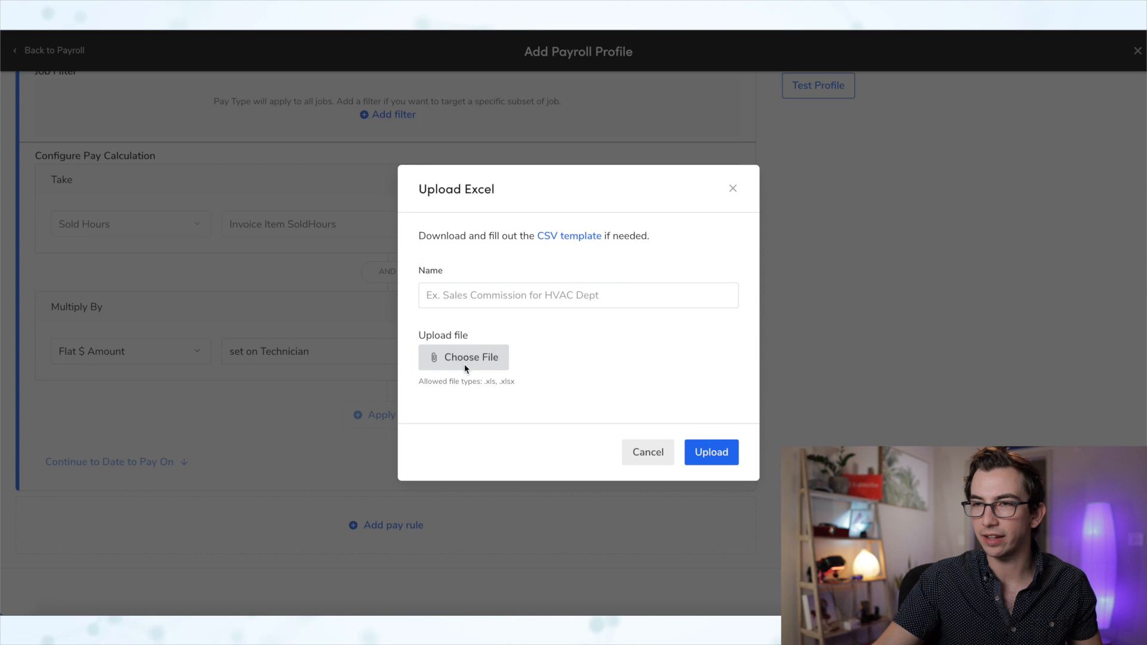
# - Upload techhours.xlsx as the technician rate file with the name Tech Sold Hours
pyautogui.click(464, 362)
pyautogui.click(602, 307)
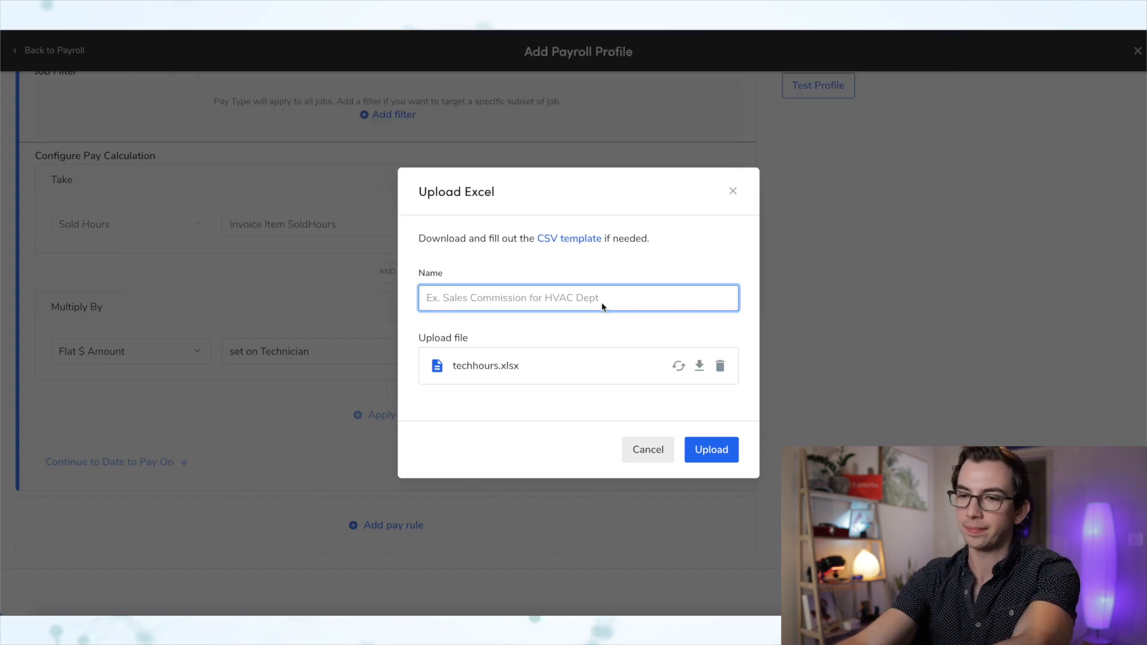
pyautogui.write('Tech Sold Hours')
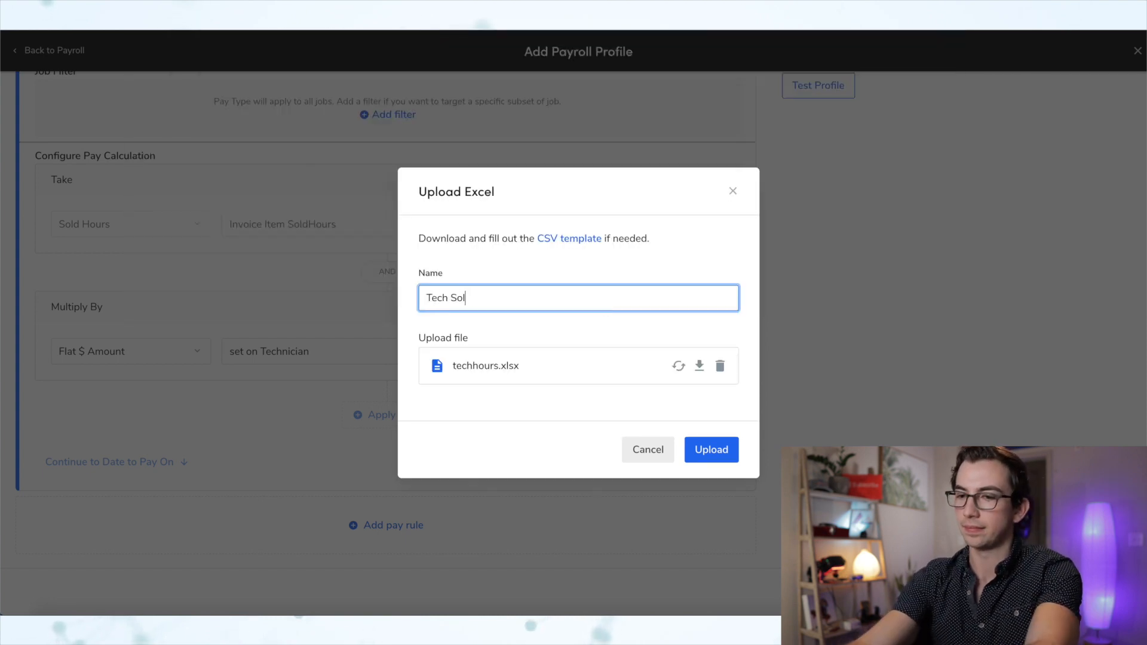
pyautogui.click(722, 451)
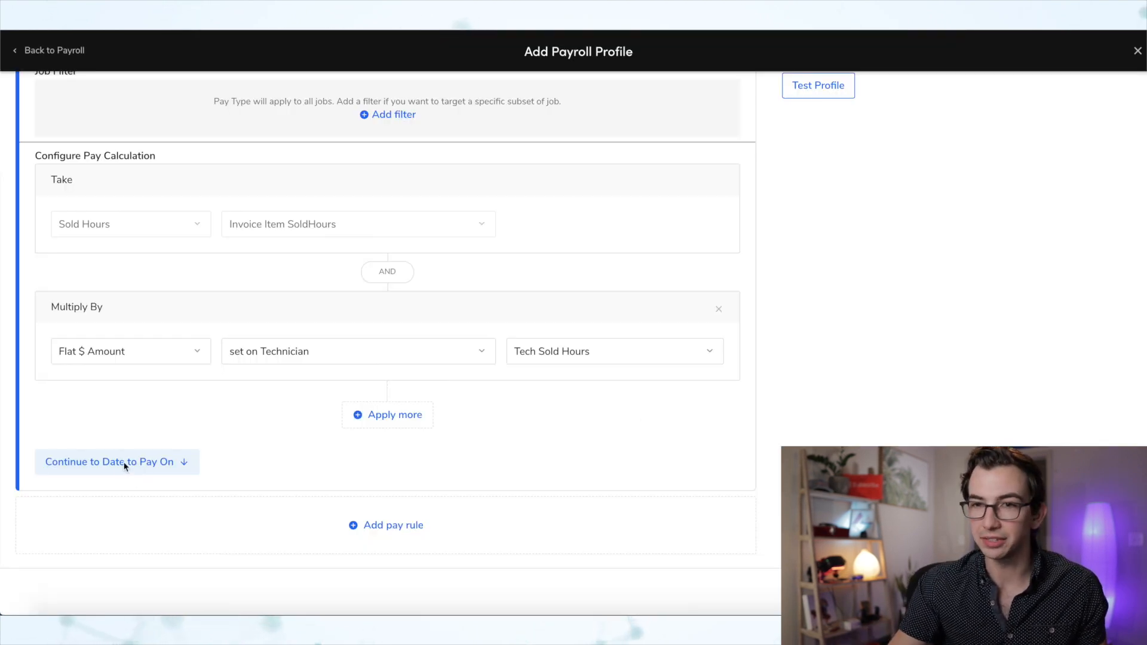
# - Finish the pay rule with Payroll Date as the Date to Pay On, and save the Tech Sold Hours profile
pyautogui.click(124, 465)
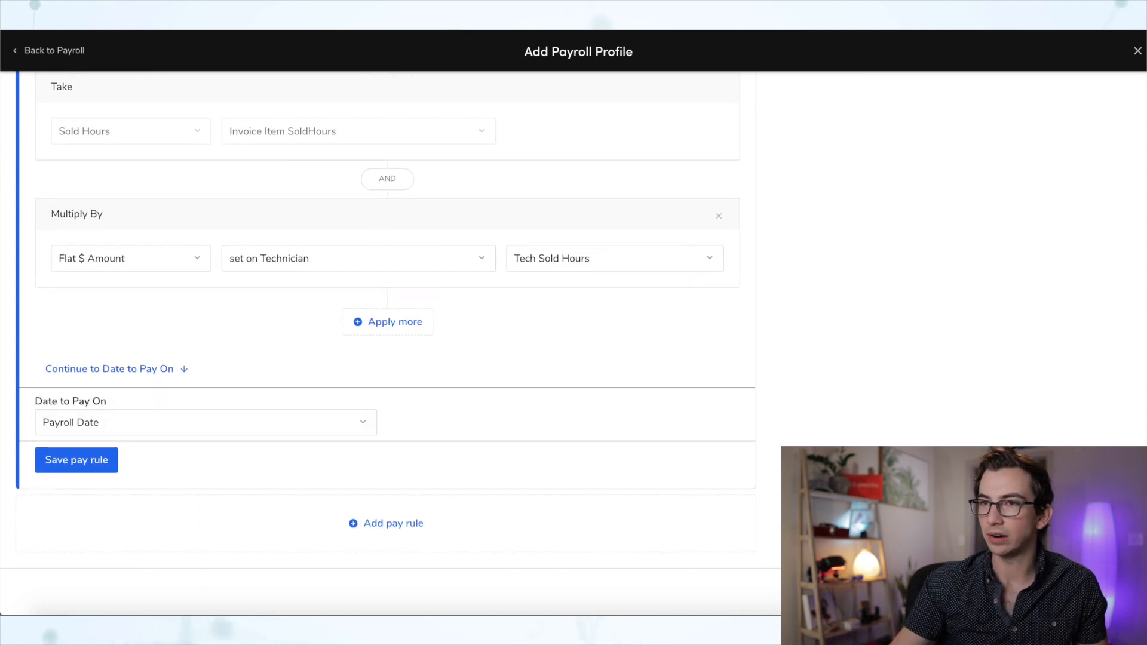
pyautogui.press('Escape')
pyautogui.click(717, 376)
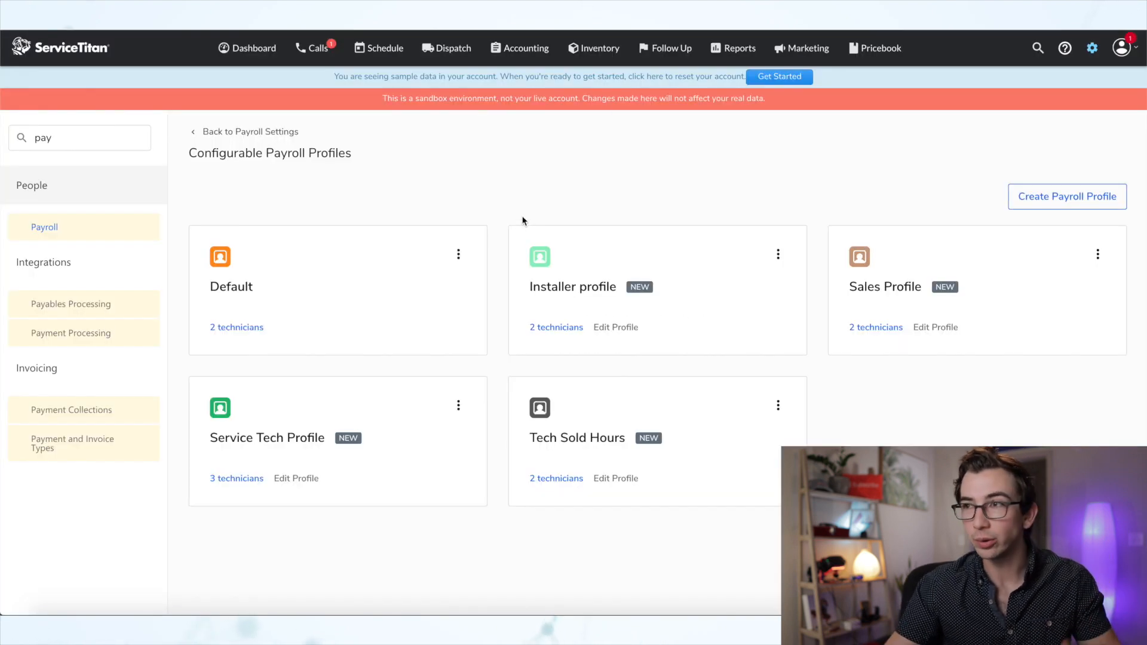
# - Search the settings for tech and open the payroll details of the technician who holds the Sales position
pyautogui.click(111, 138)
pyautogui.doubleClick(104, 140)
pyautogui.write('tech')
pyautogui.click(54, 227)
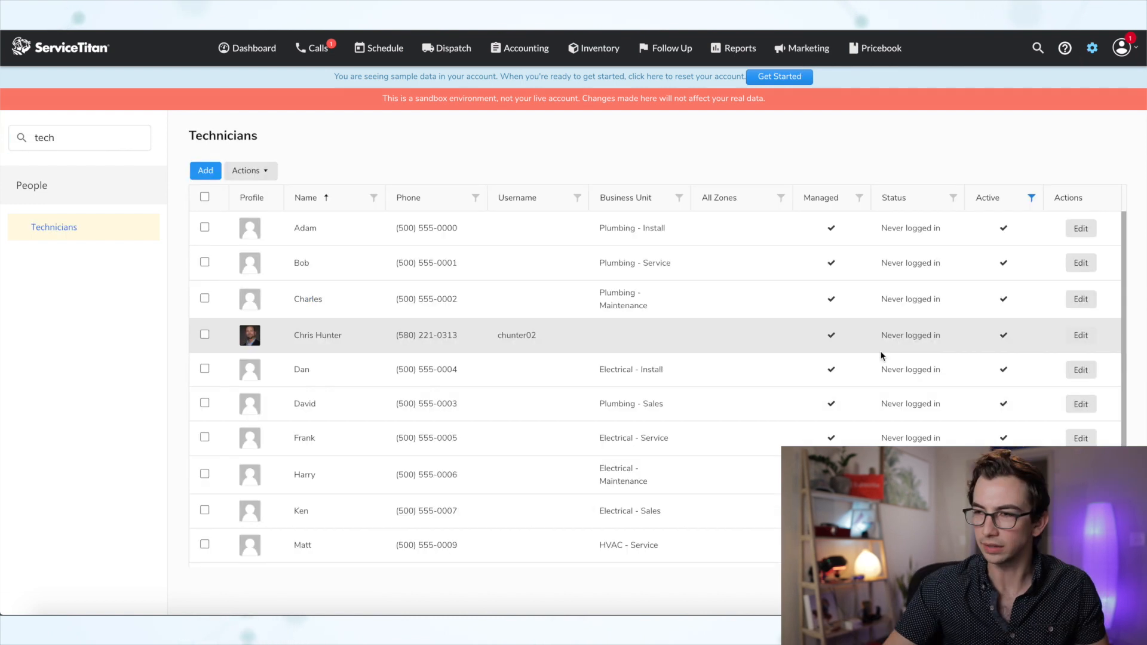
pyautogui.click(1081, 335)
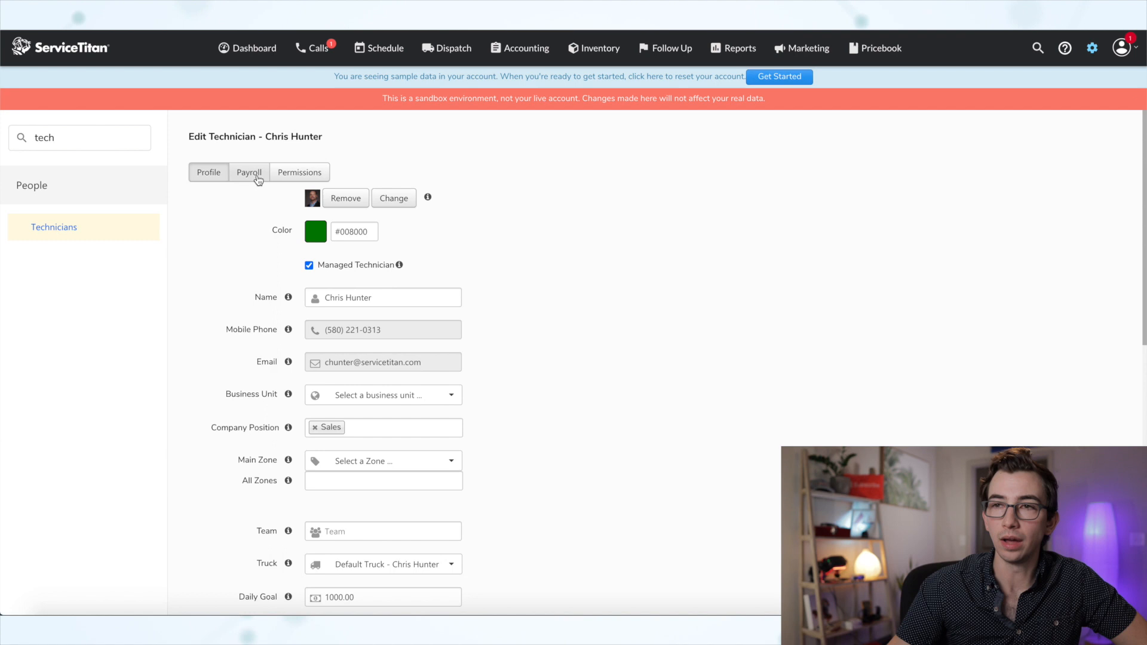
pyautogui.click(258, 179)
pyautogui.scroll(-1, 220, 521)
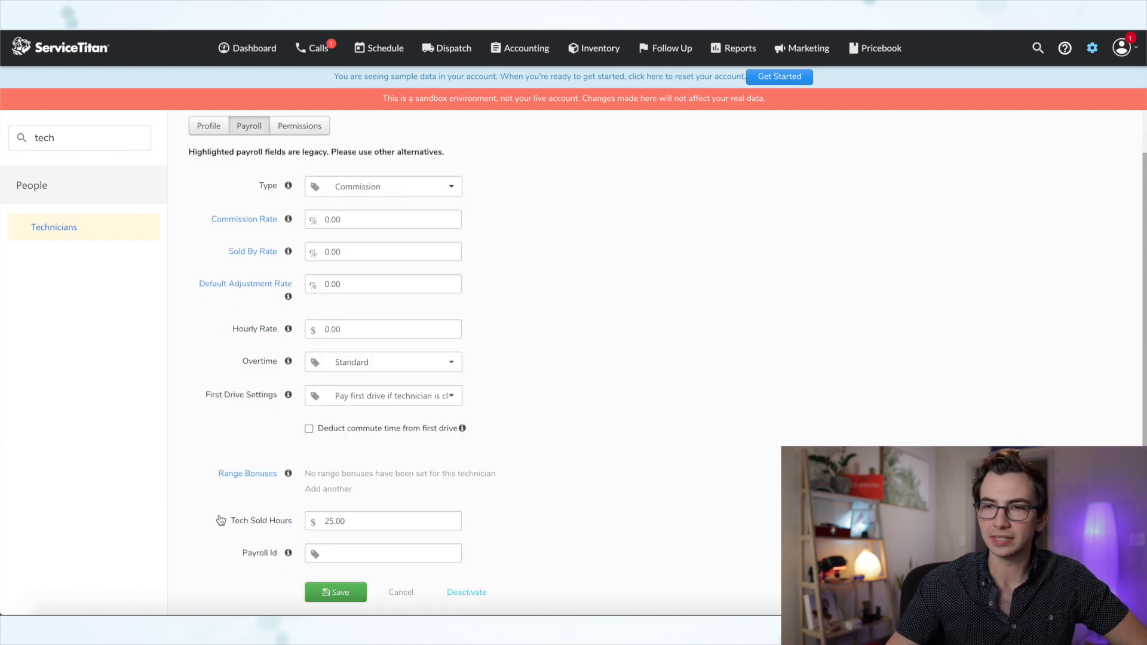
# - Compare the technician's Tech Sold Hours field with the separate Hourly Rate field
pyautogui.moveTo(221, 520); pyautogui.dragTo(293, 524)
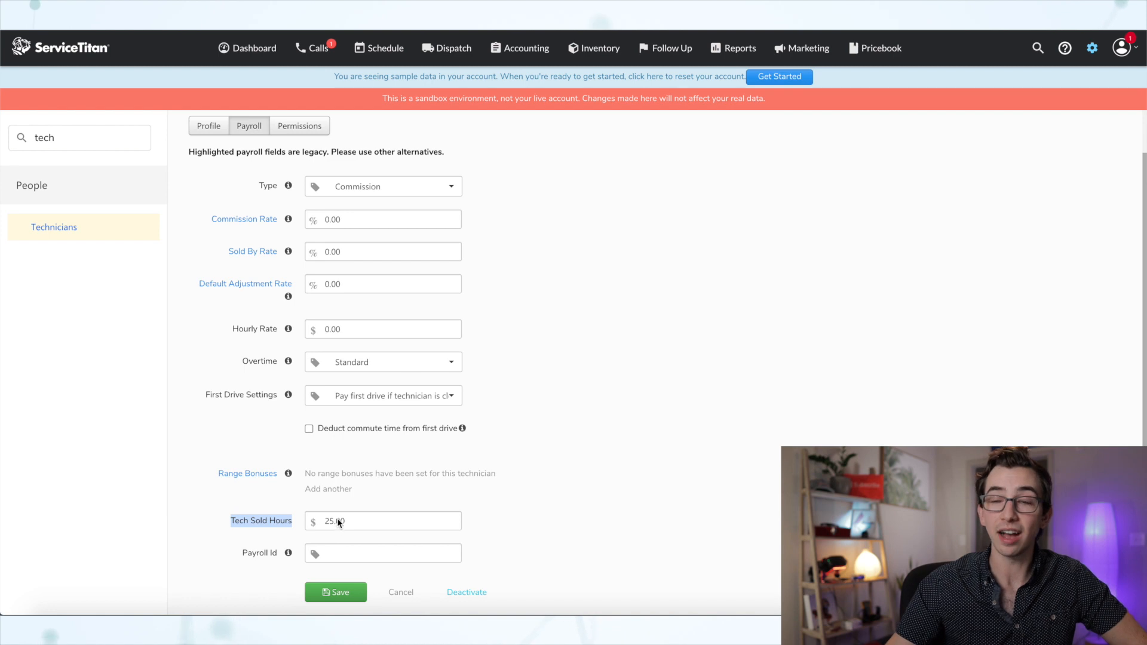
pyautogui.moveTo(279, 332); pyautogui.dragTo(202, 333)
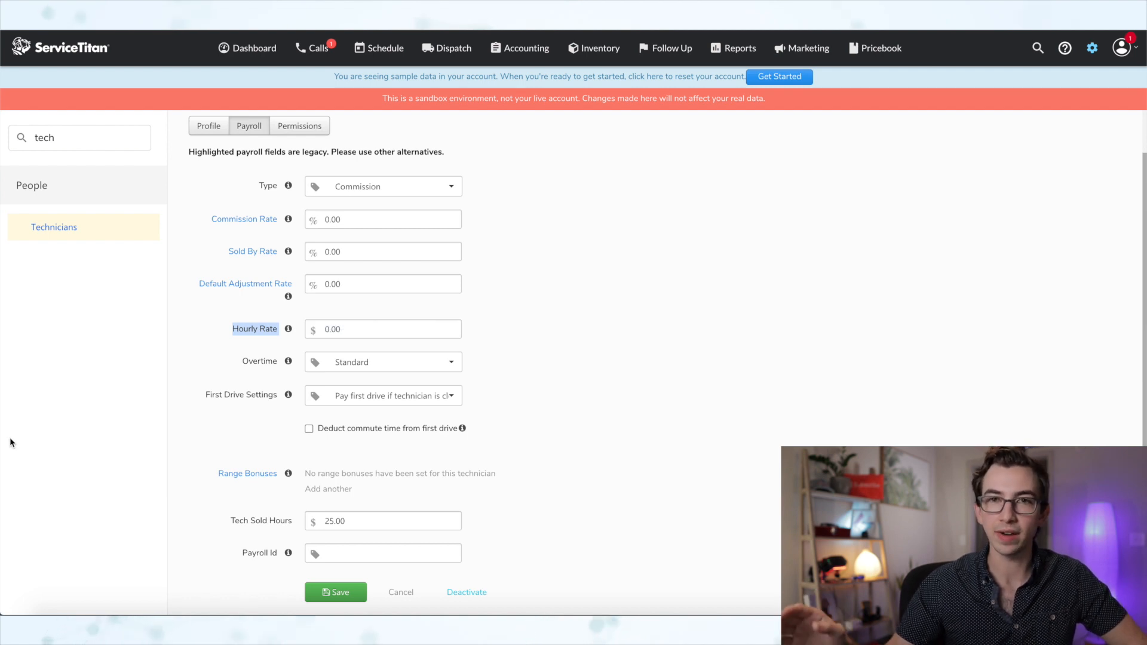
pyautogui.moveTo(219, 518); pyautogui.dragTo(299, 519)
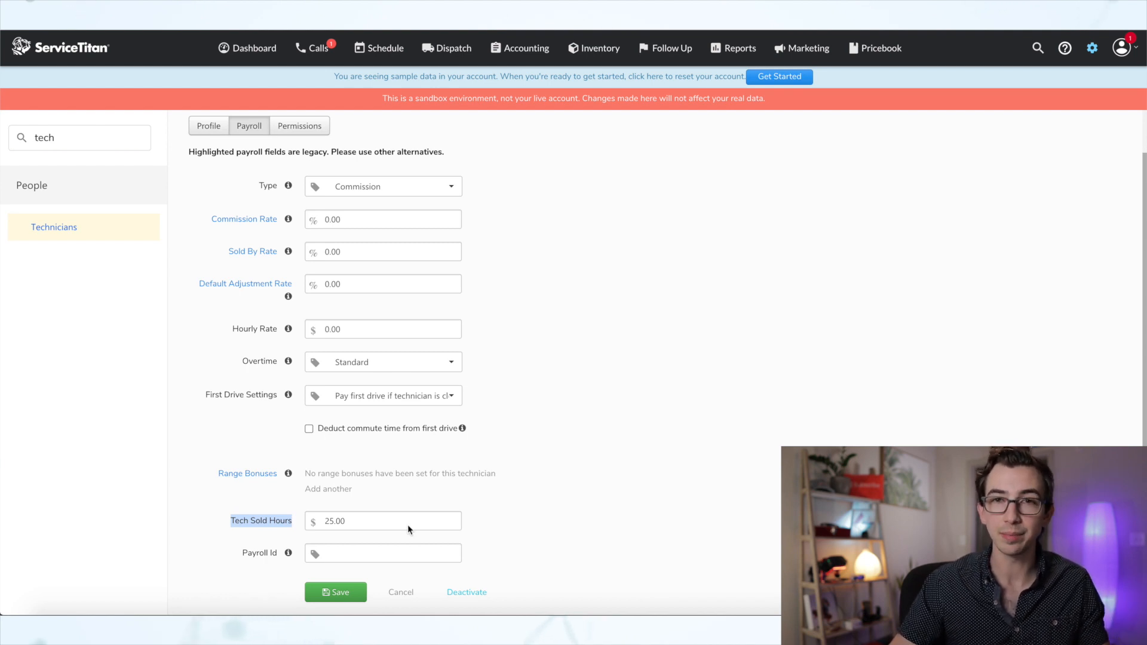
pyautogui.click(384, 525)
# - Search the settings for payroll and open the Payroll settings
pyautogui.doubleClick(52, 138)
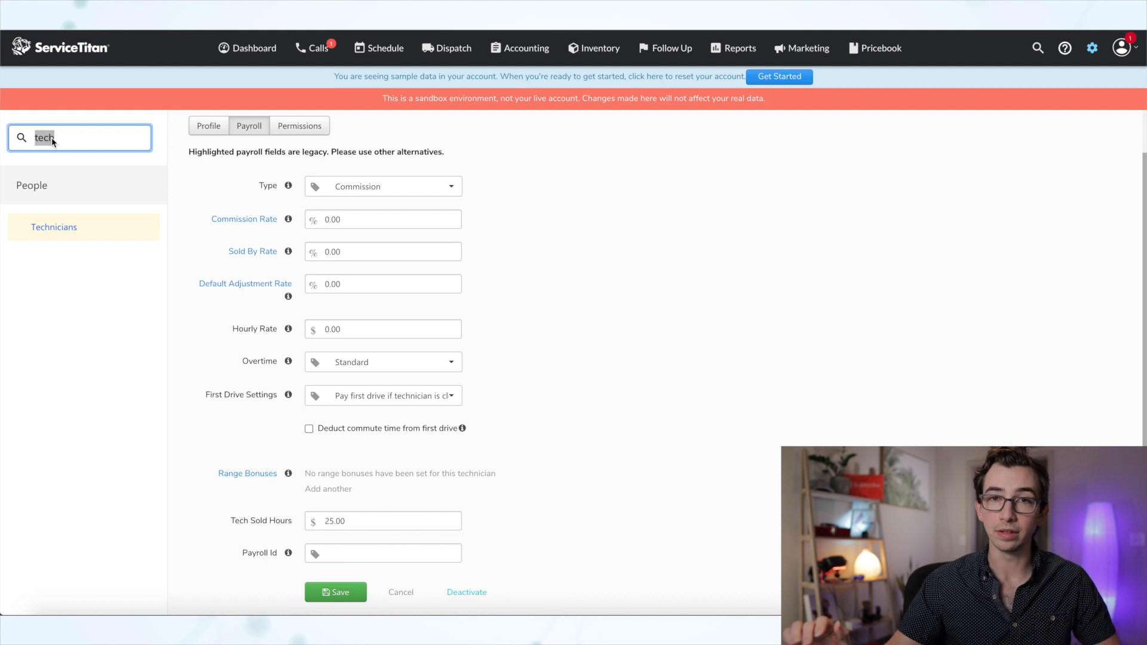
pyautogui.write('payroll')
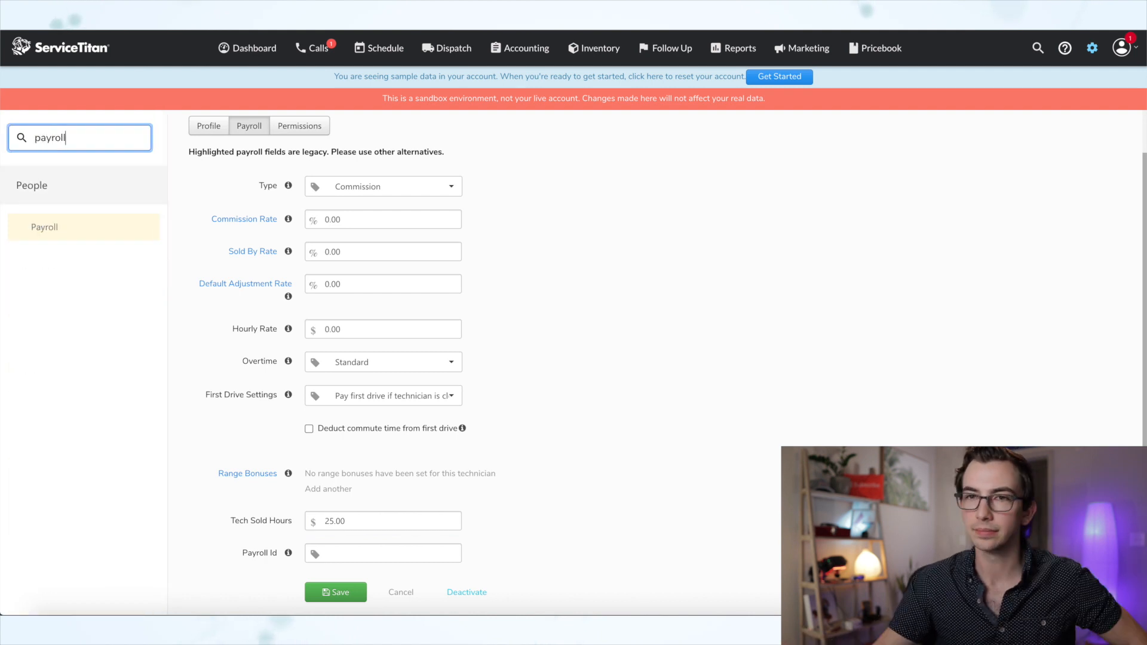
pyautogui.click(44, 227)
# - Add a TGL/Turnover Bonus Paid when lead is set pay rule to a new payroll profile
pyautogui.moveTo(200, 500); pyautogui.dragTo(308, 505)
pyautogui.click(435, 508)
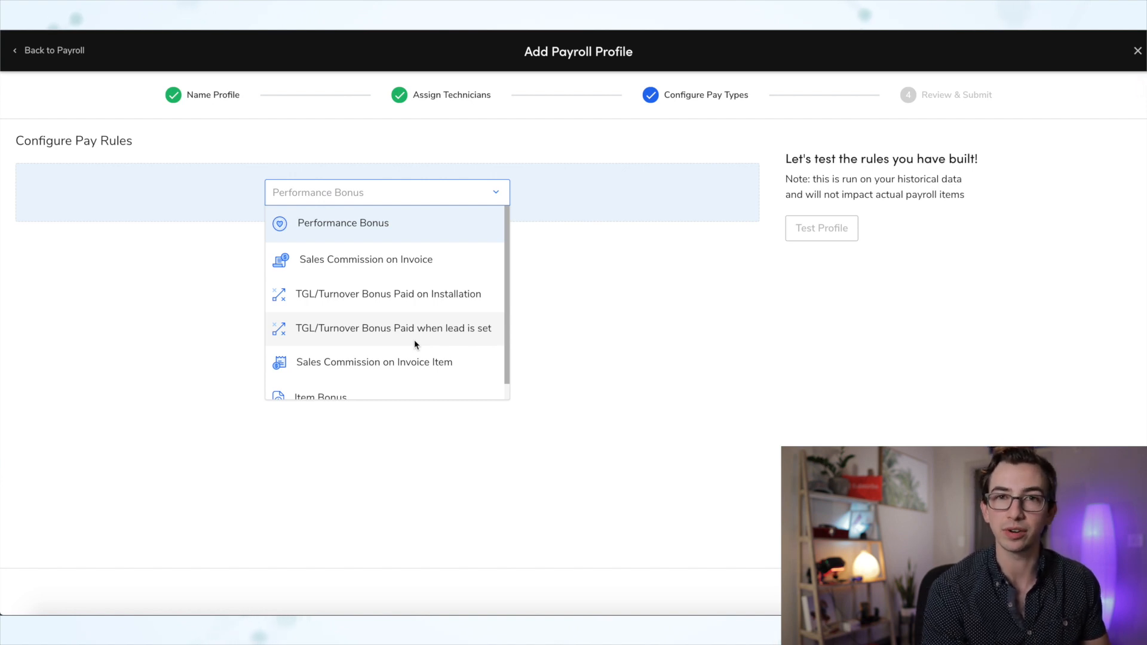
pyautogui.click(414, 340)
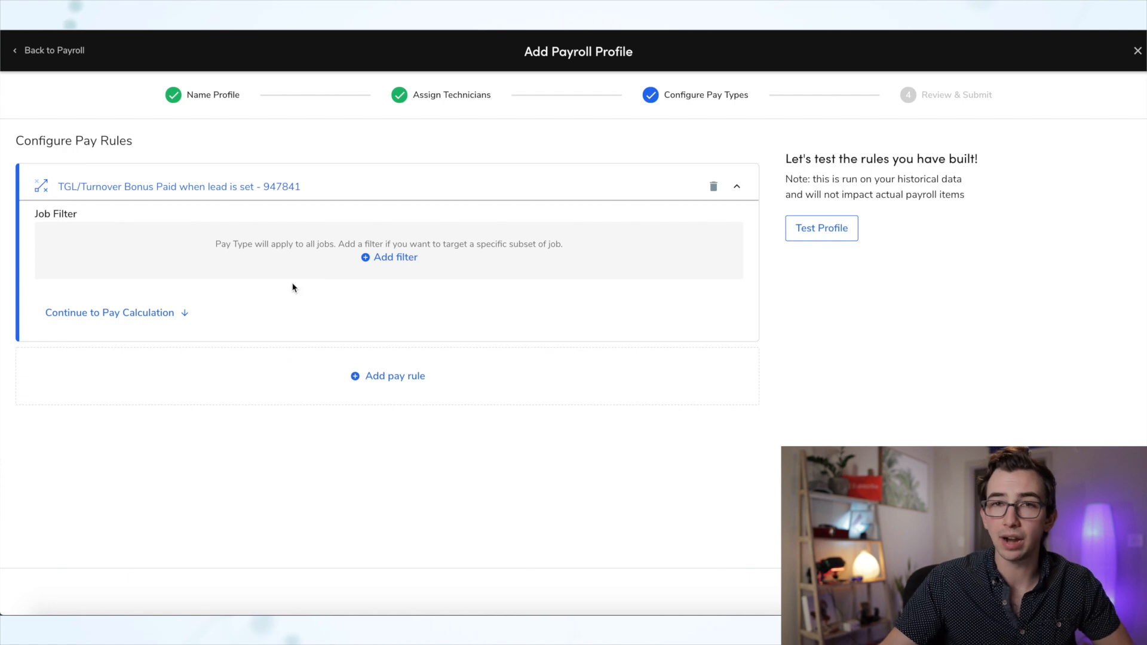
# - Leave the job filter empty and base the turnover bonus calculation on a Flat $ Amount of Invoice Subtotal
pyautogui.click(157, 321)
pyautogui.click(167, 366)
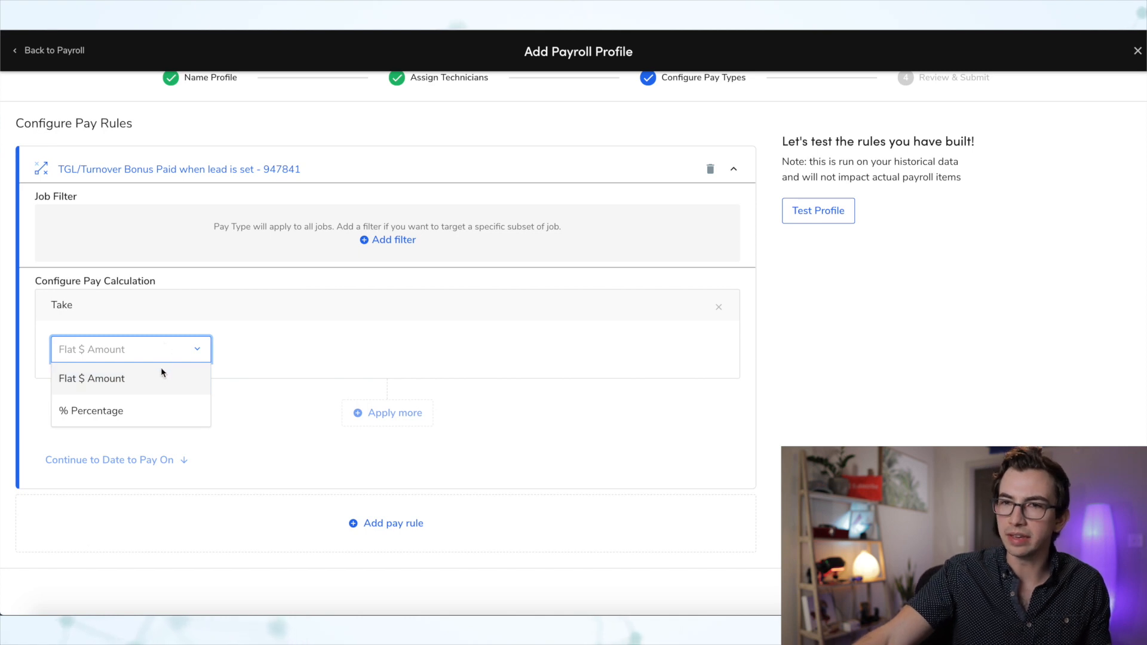
pyautogui.click(156, 382)
pyautogui.click(158, 355)
pyautogui.click(284, 351)
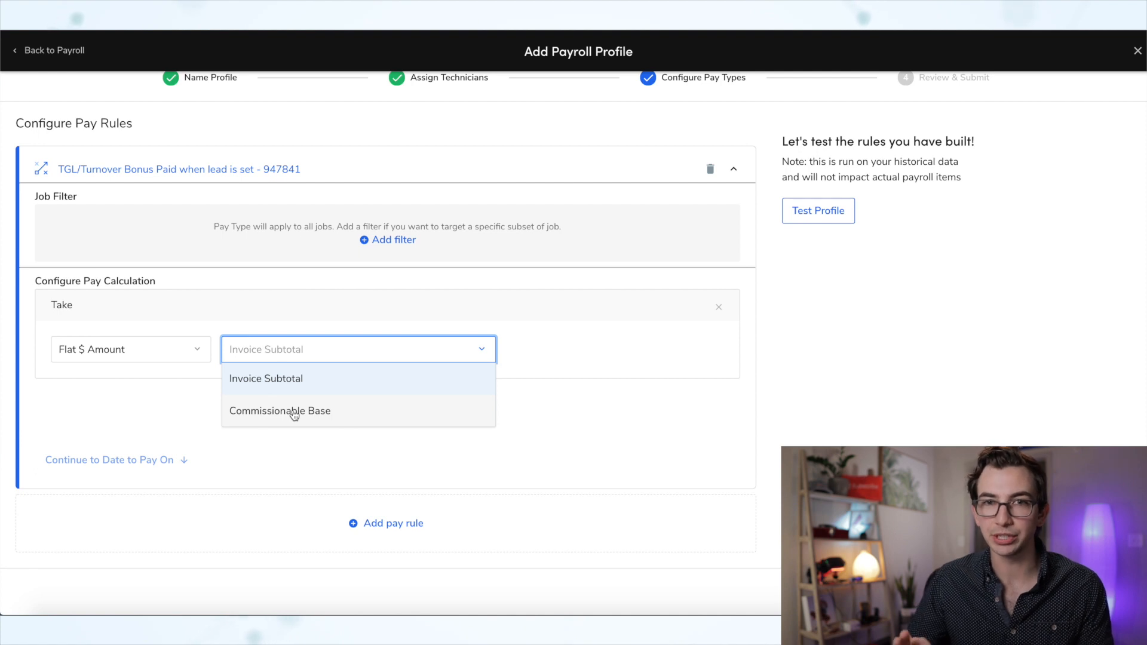
pyautogui.click(294, 389)
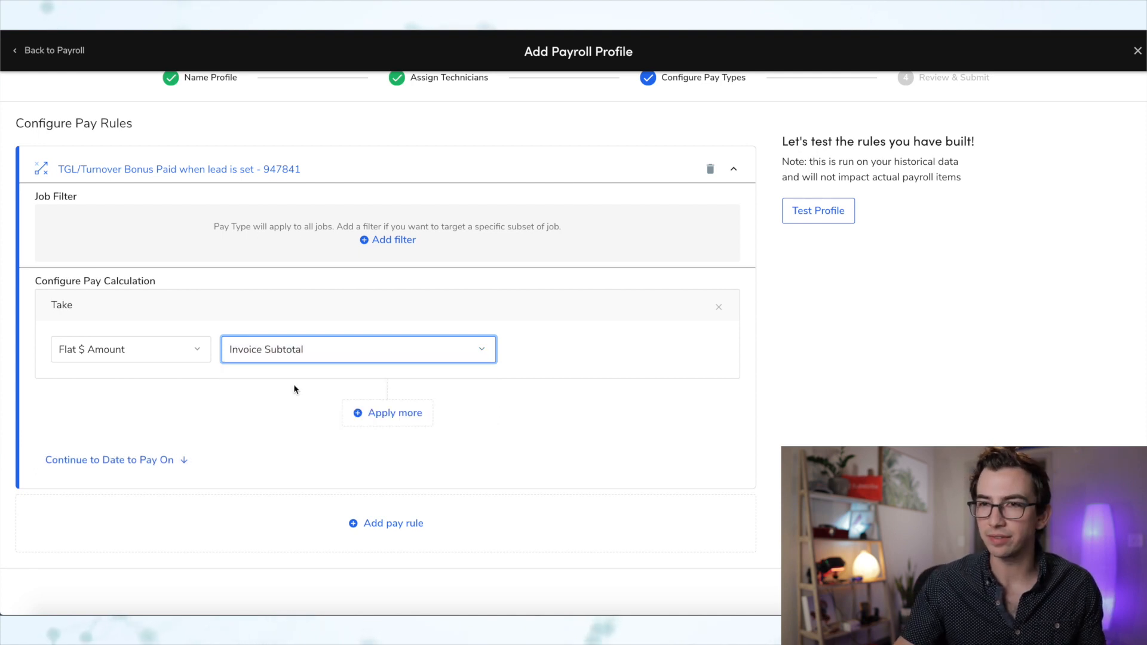
# - Apply a second calculation to the turnover bonus using $ on Range, with the range set here
pyautogui.click(387, 412)
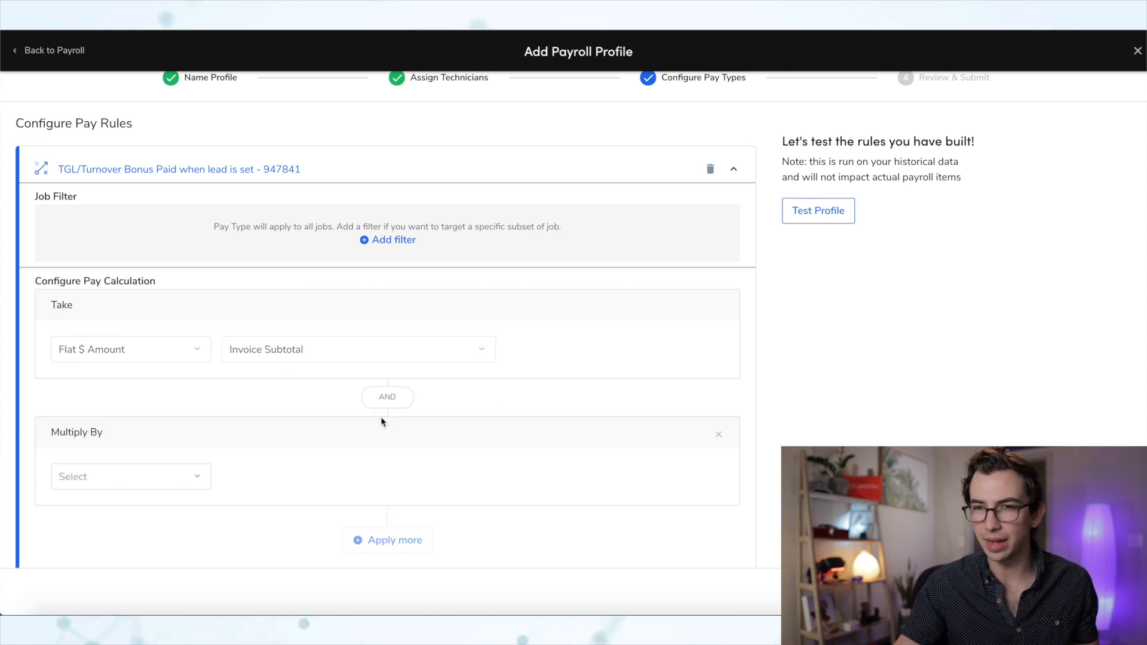
pyautogui.scroll(-2, 332, 457)
pyautogui.click(161, 352)
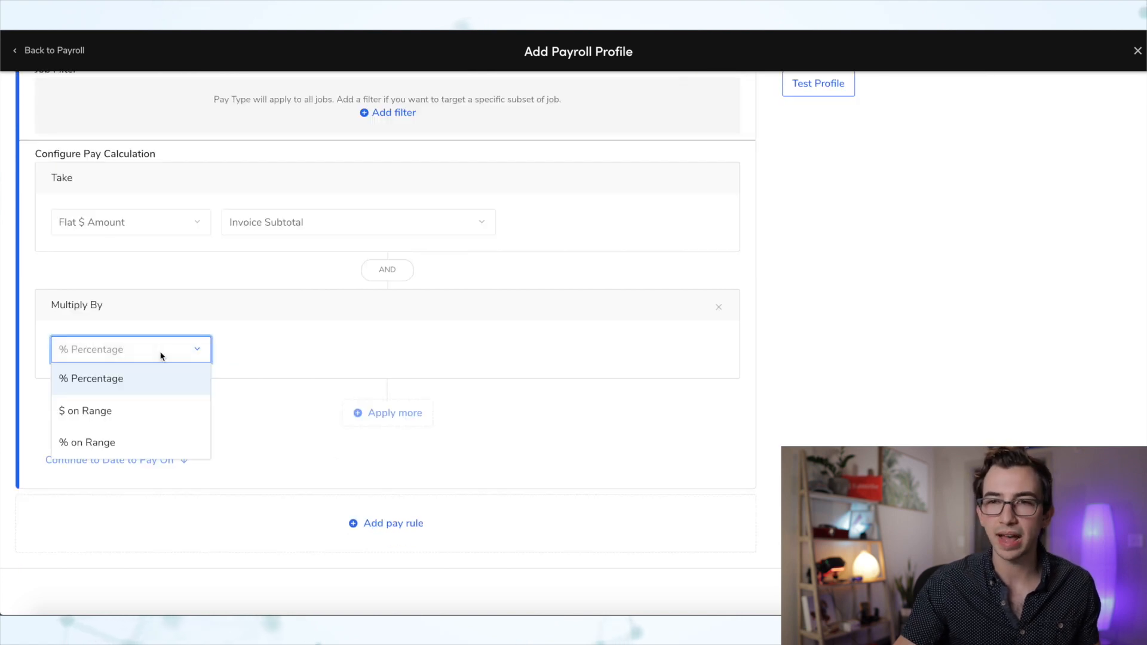
pyautogui.click(143, 409)
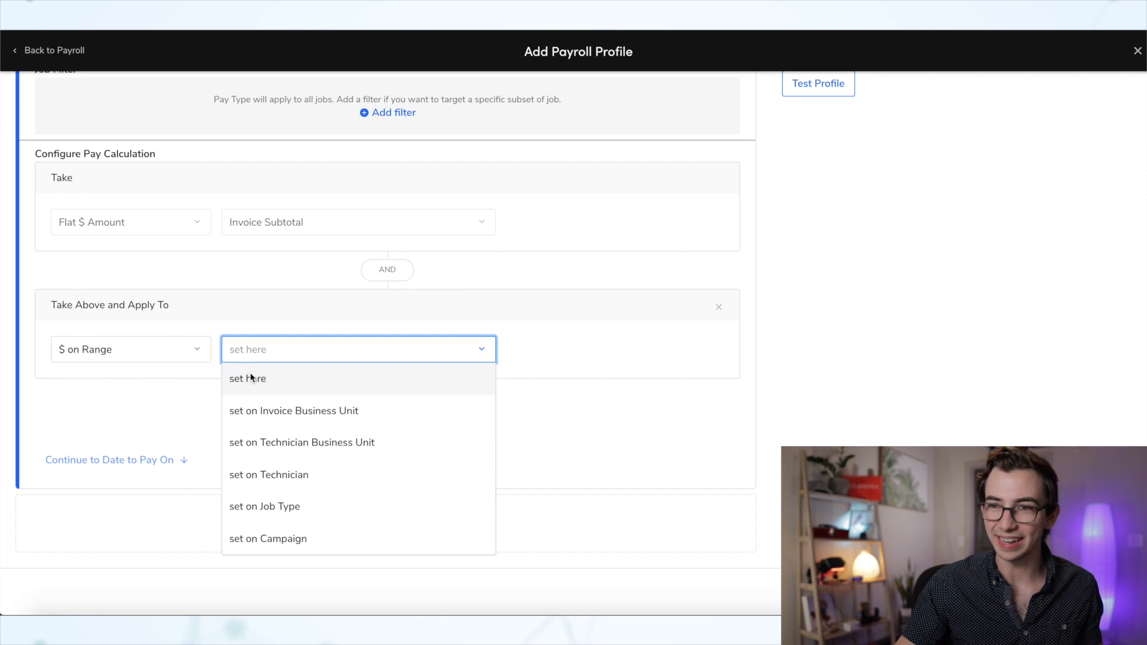
pyautogui.click(250, 377)
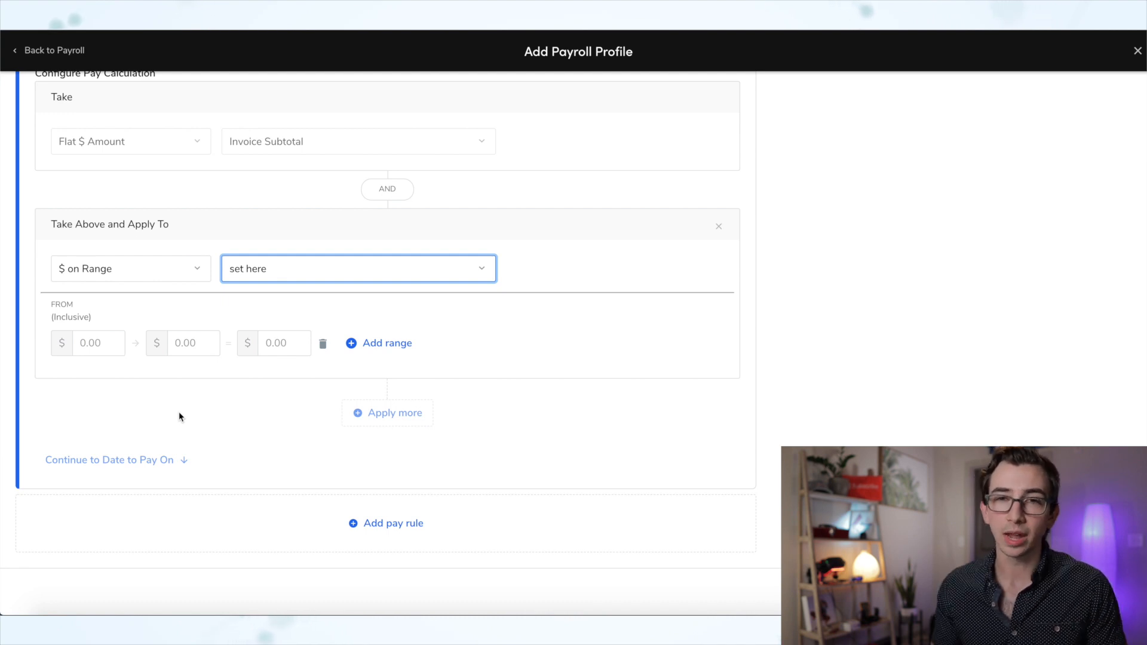
# - Define the bonus range from $0 to $9,999,999 with a payout of $100
pyautogui.click(99, 346)
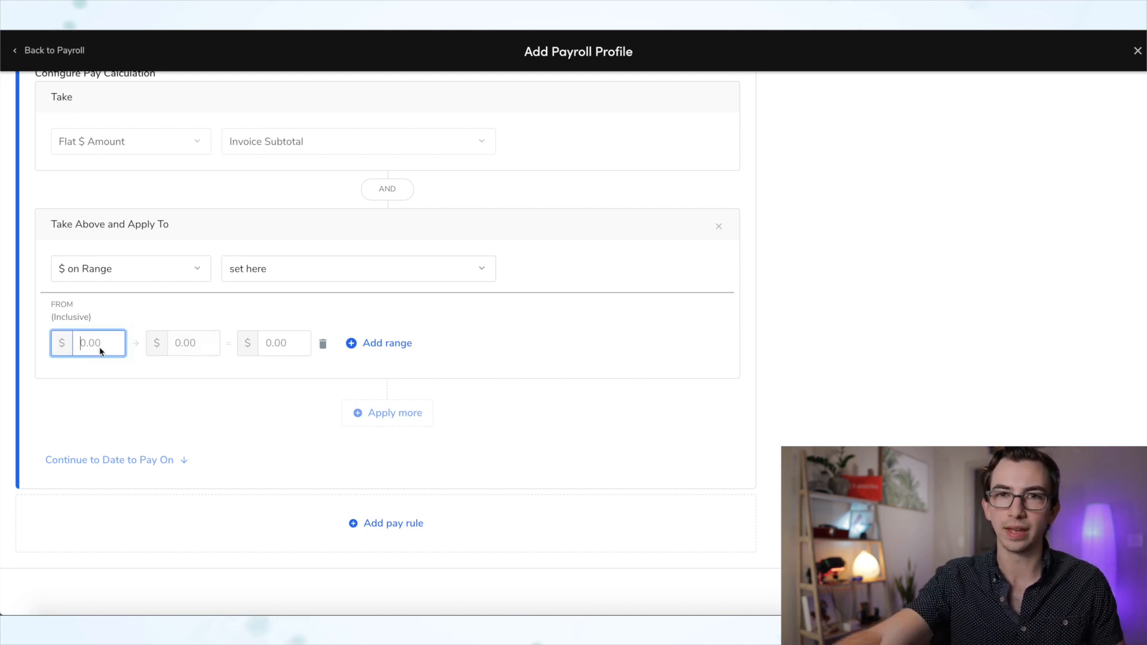
pyautogui.write('0')
pyautogui.click(202, 348)
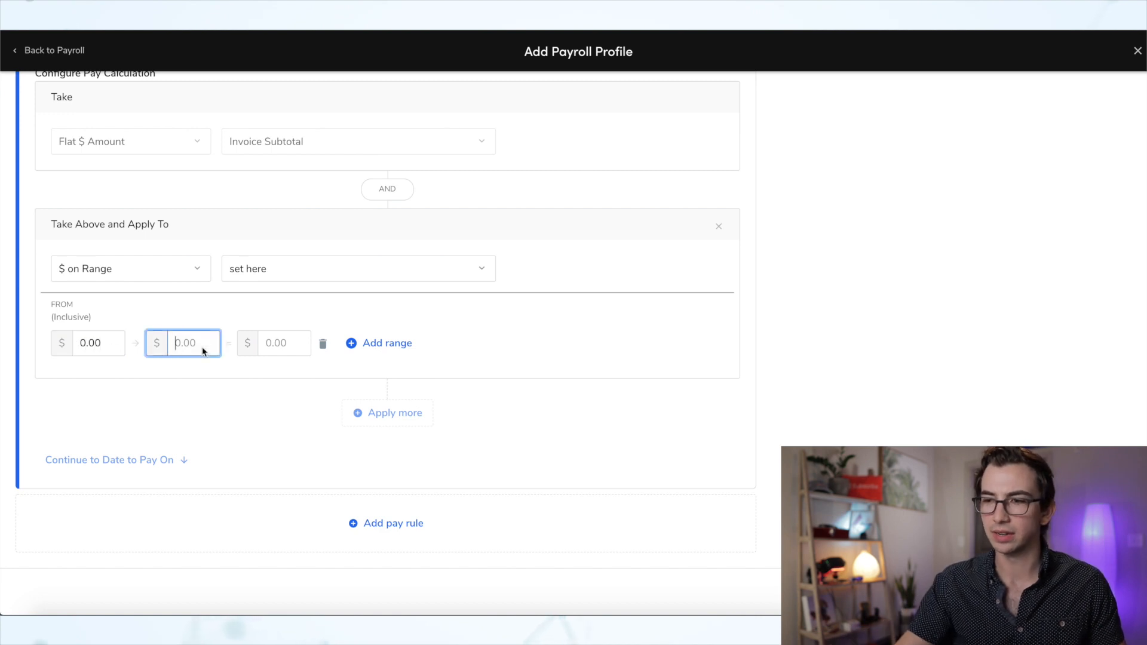
pyautogui.write('9999999')
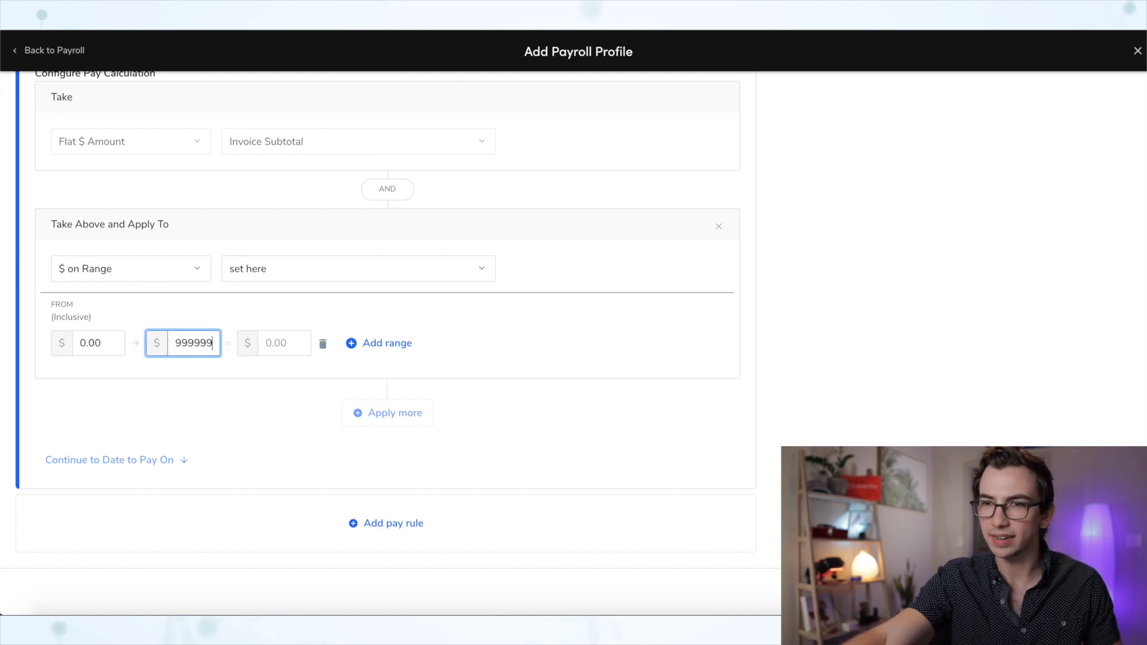
pyautogui.click(282, 352)
pyautogui.write('100')
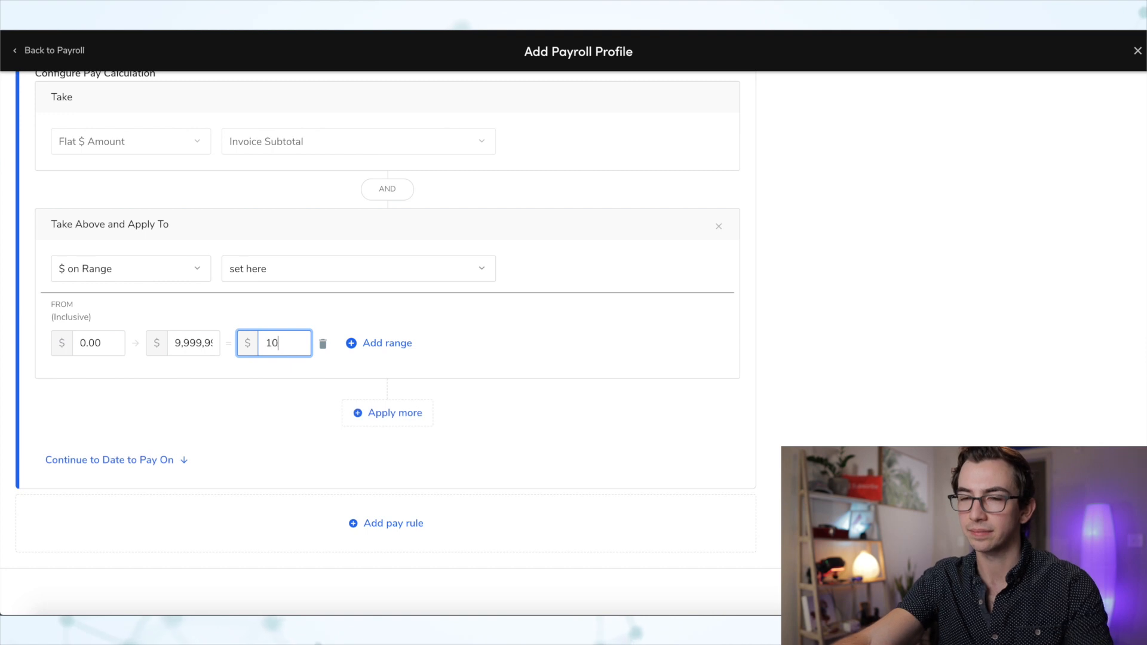
pyautogui.click(507, 350)
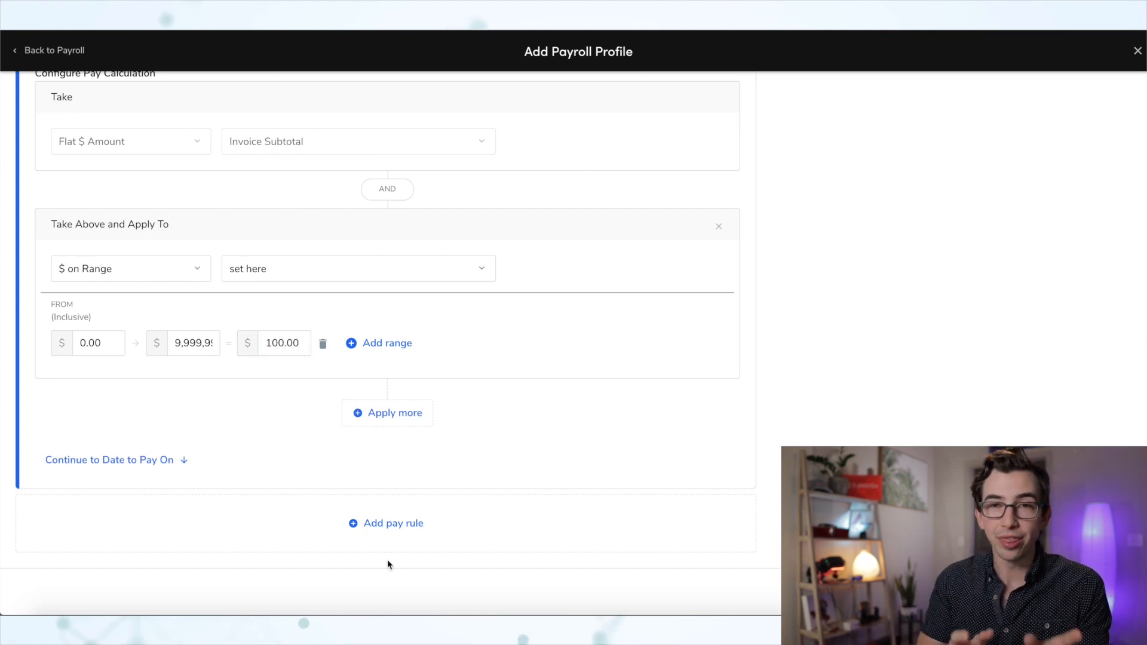